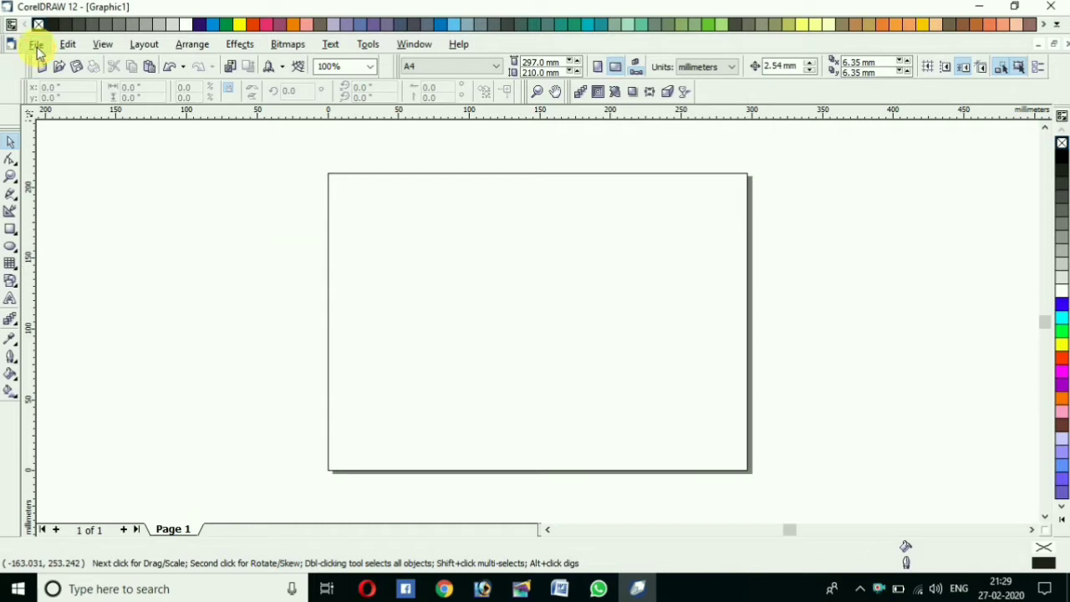
- Import the Bank of Baroda logo image "download" and place it about 173 mm wide beside the page's right edge
click(37, 46)
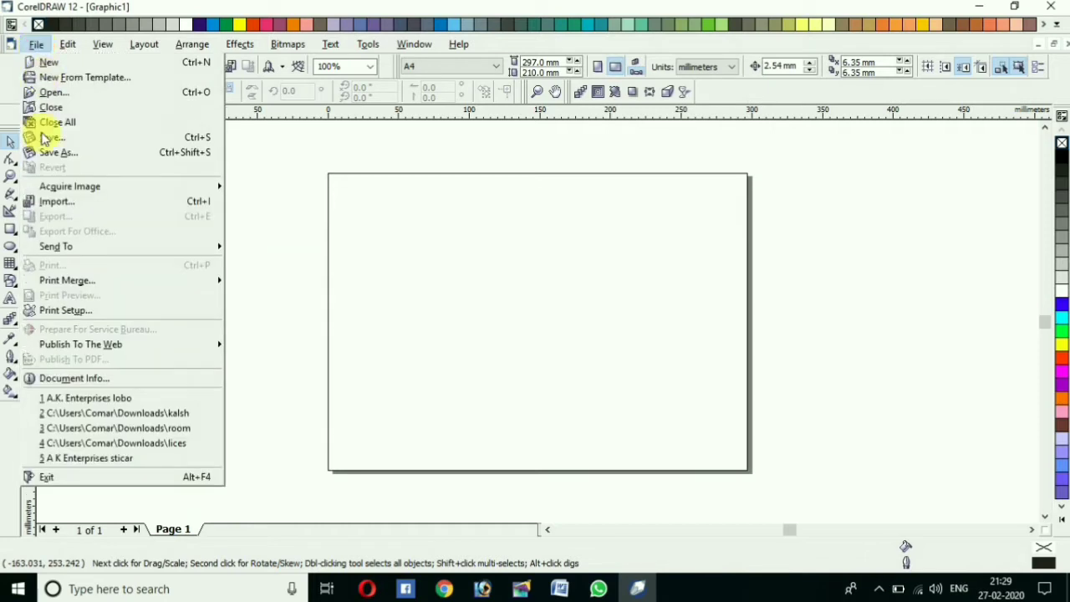
click(56, 204)
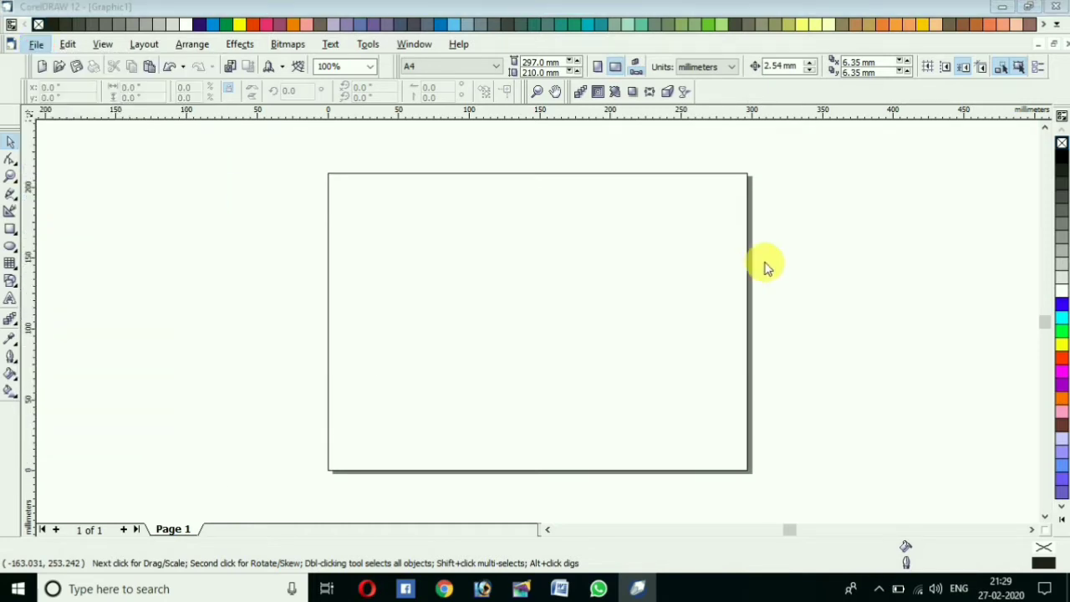
click(557, 188)
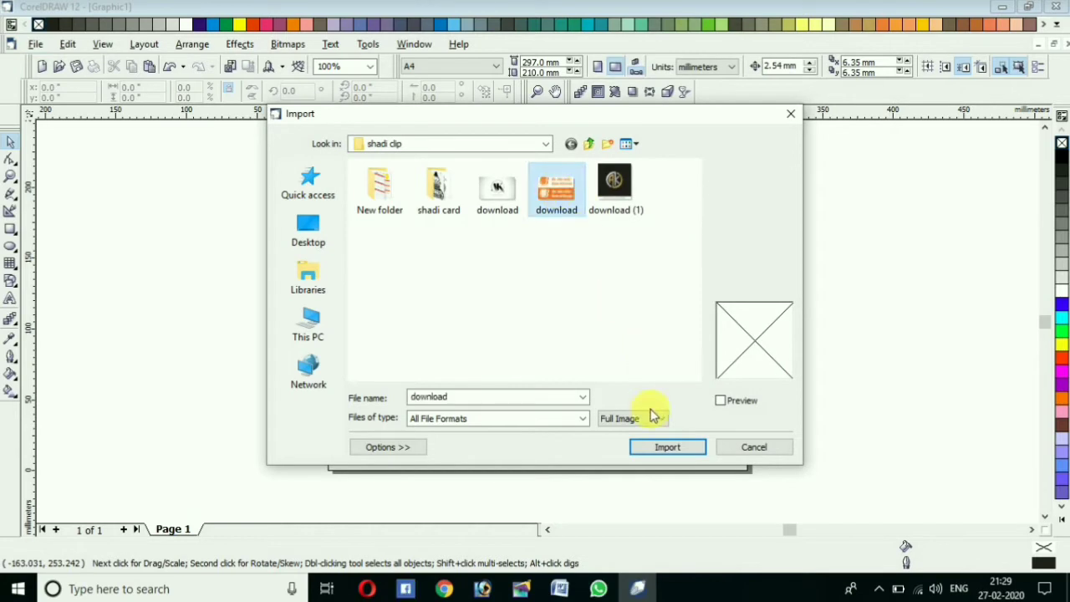
click(664, 449)
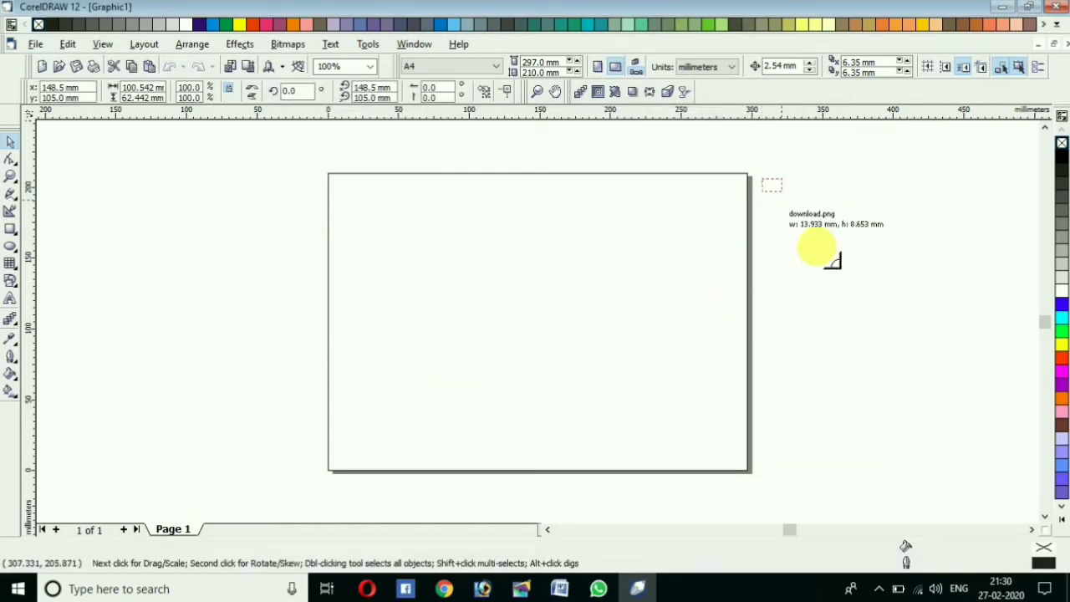
drag(832, 261, 1003, 482)
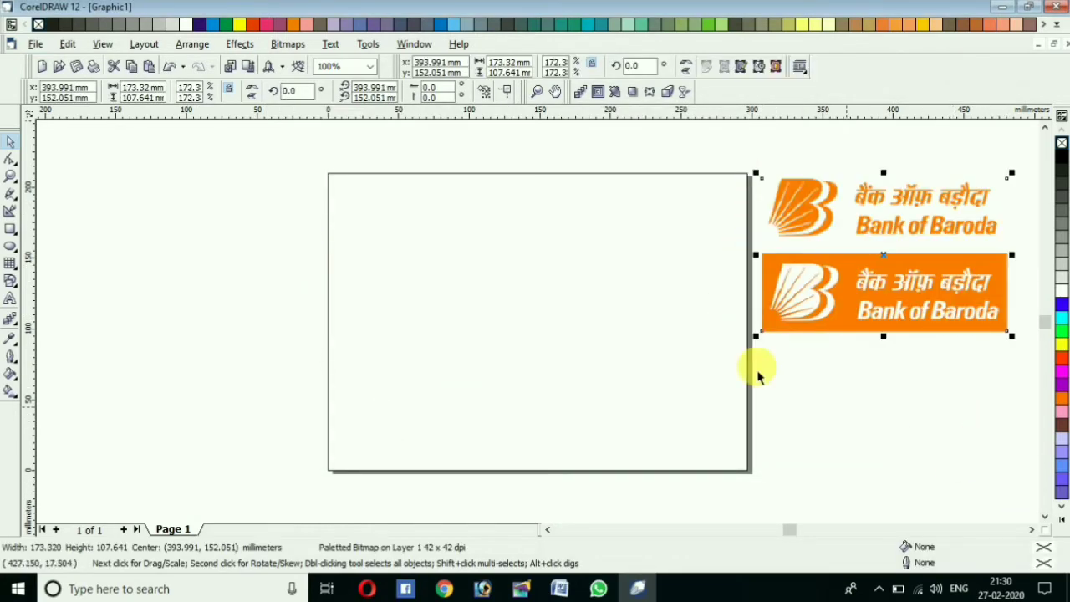
click(12, 301)
click(197, 305)
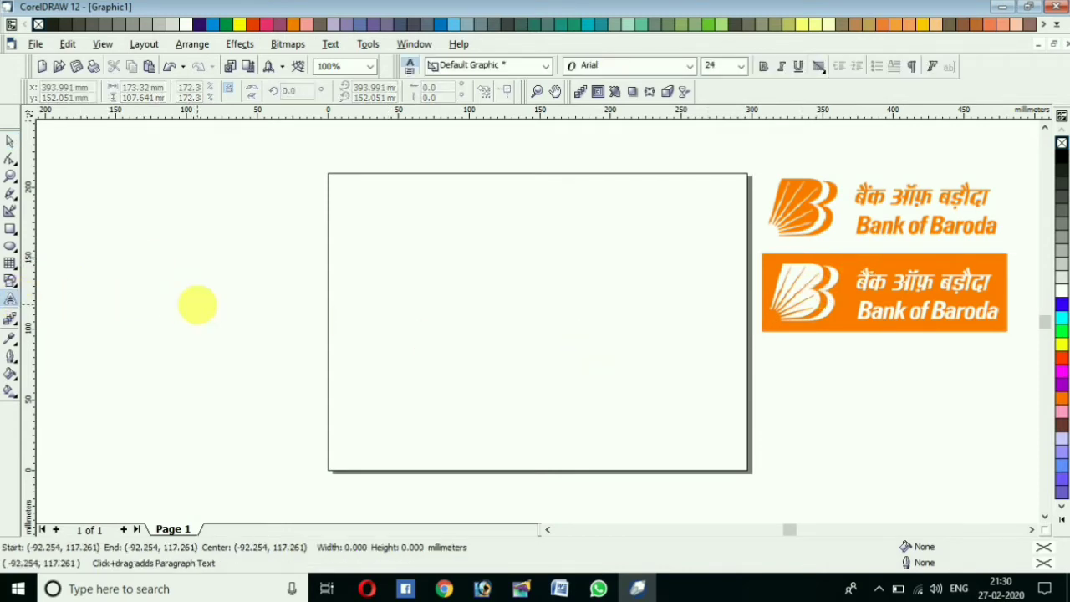
key(ctrl+space)
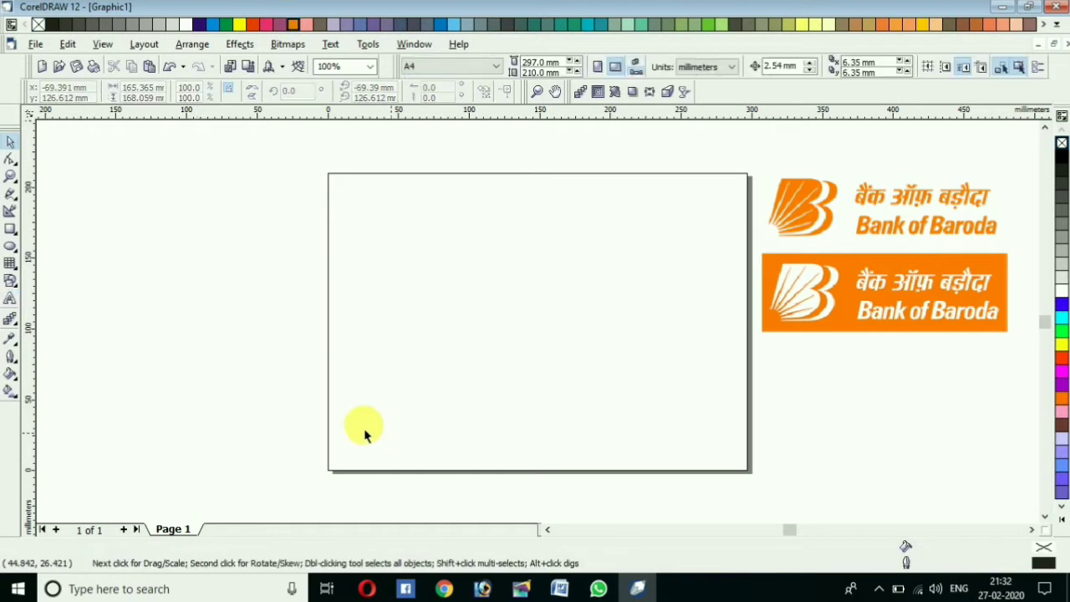
- Create an artistic text letter B beside the page's left edge and enlarge it to about 153 by 178 mm
click(12, 303)
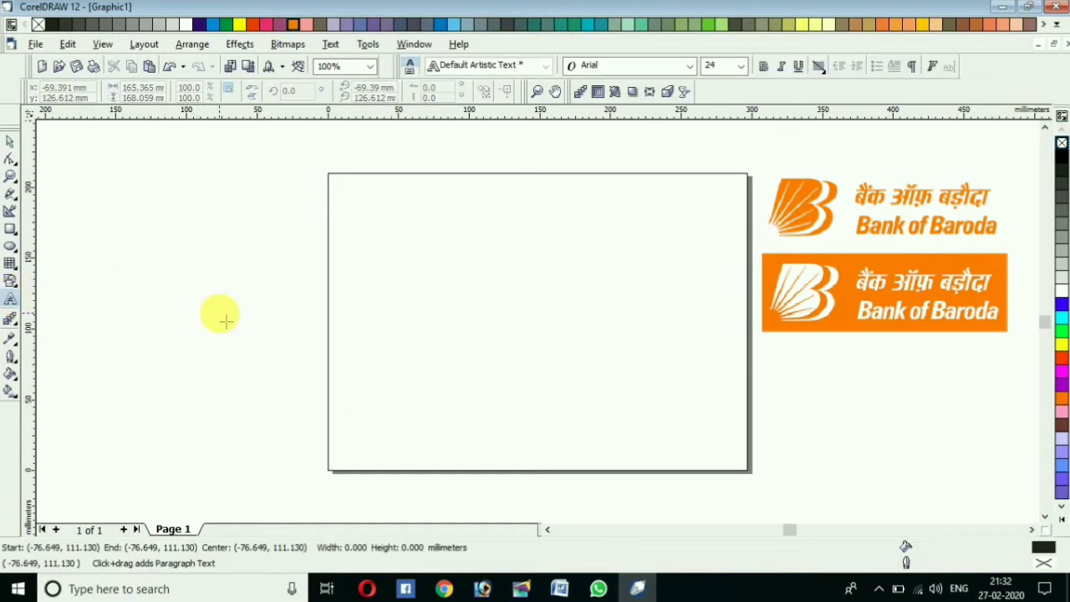
click(219, 314)
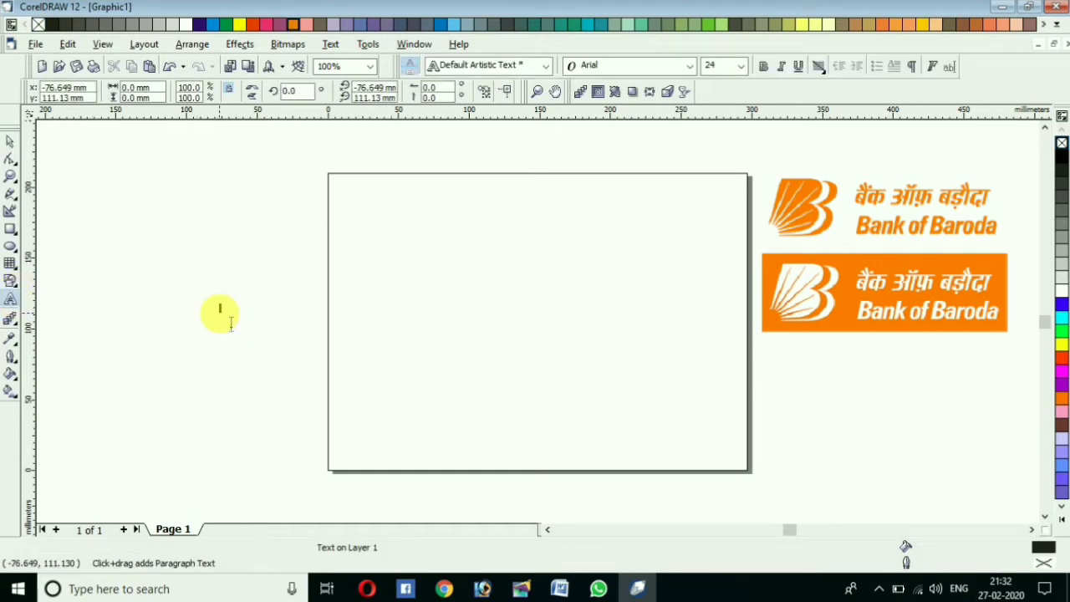
text(B)
click(10, 142)
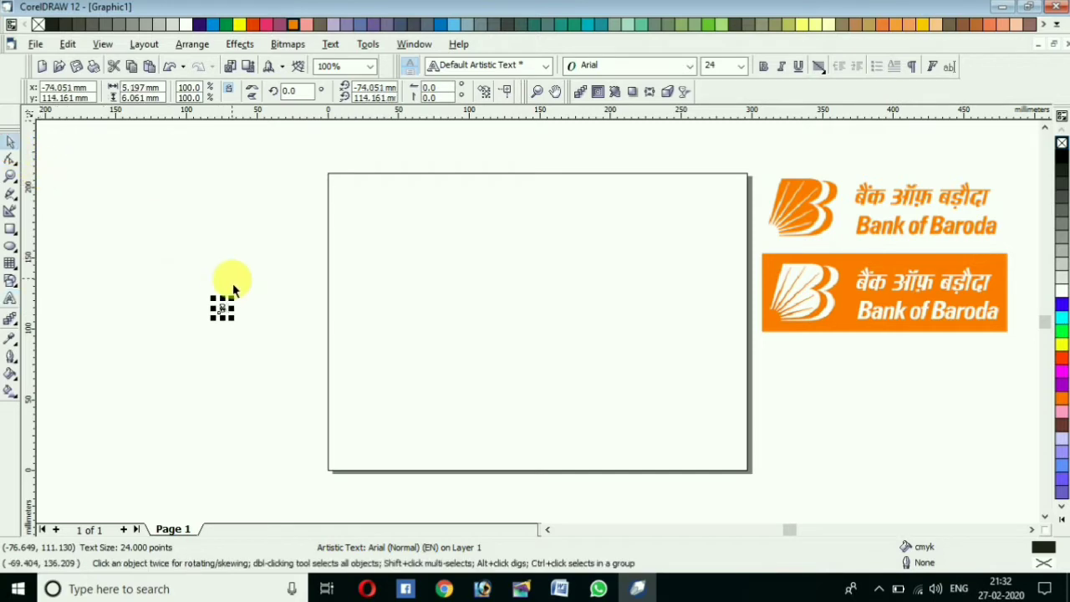
drag(233, 297, 364, 144)
drag(214, 318, 149, 428)
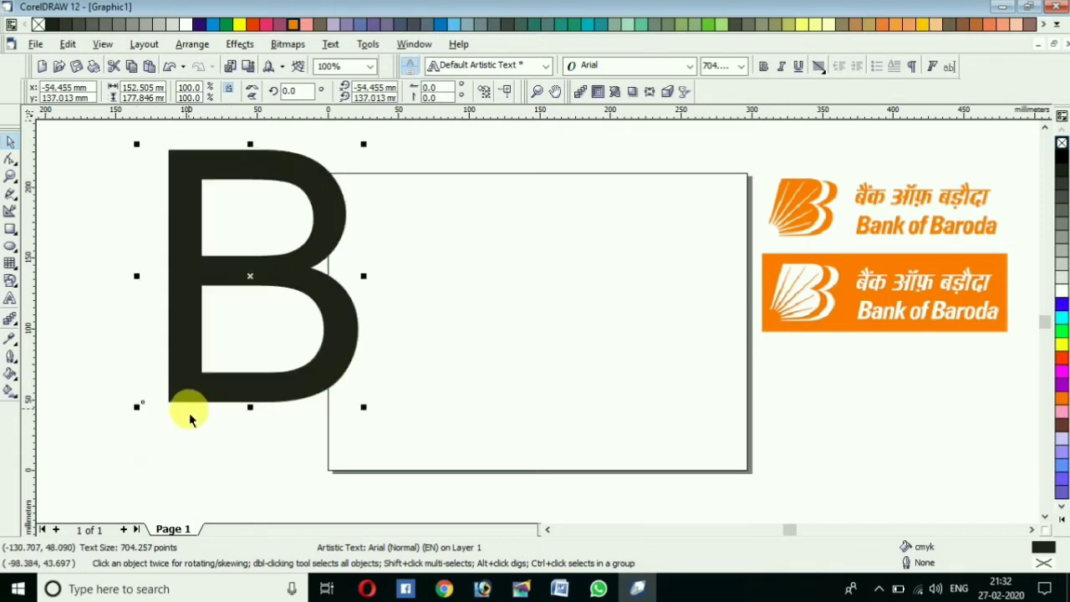
- Convert the letter B to curves and delete the nodes of both inner counters to make a solid shape
click(192, 45)
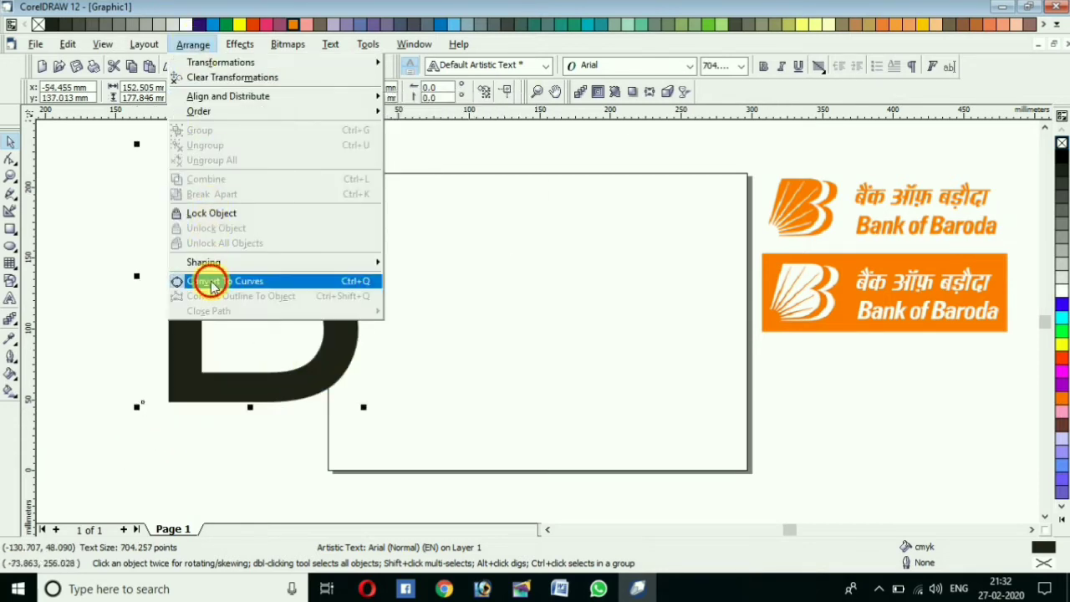
click(210, 282)
click(10, 163)
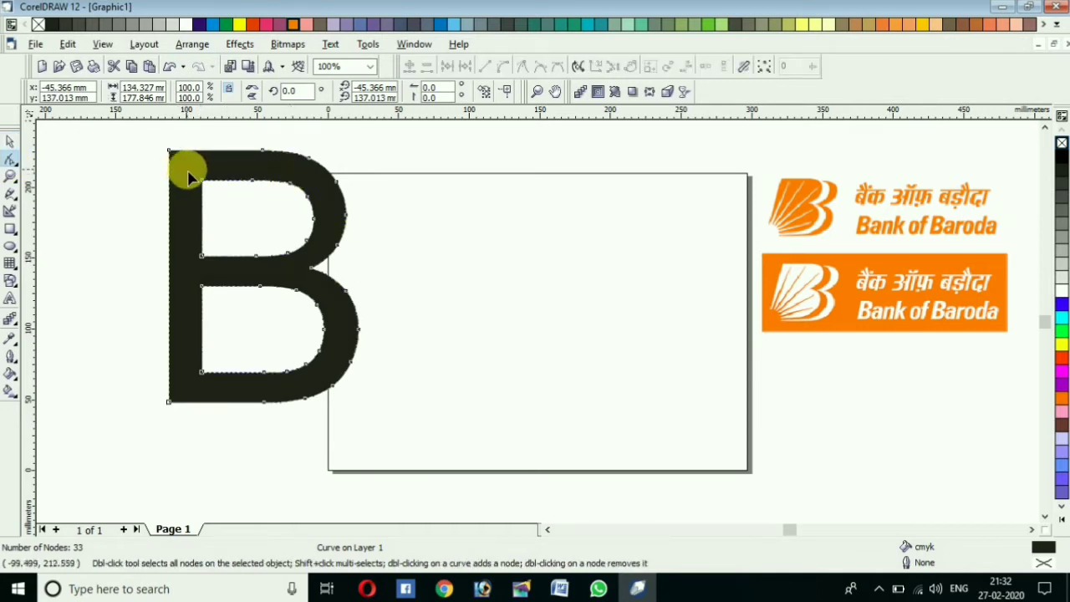
drag(193, 175, 303, 383)
key(Delete)
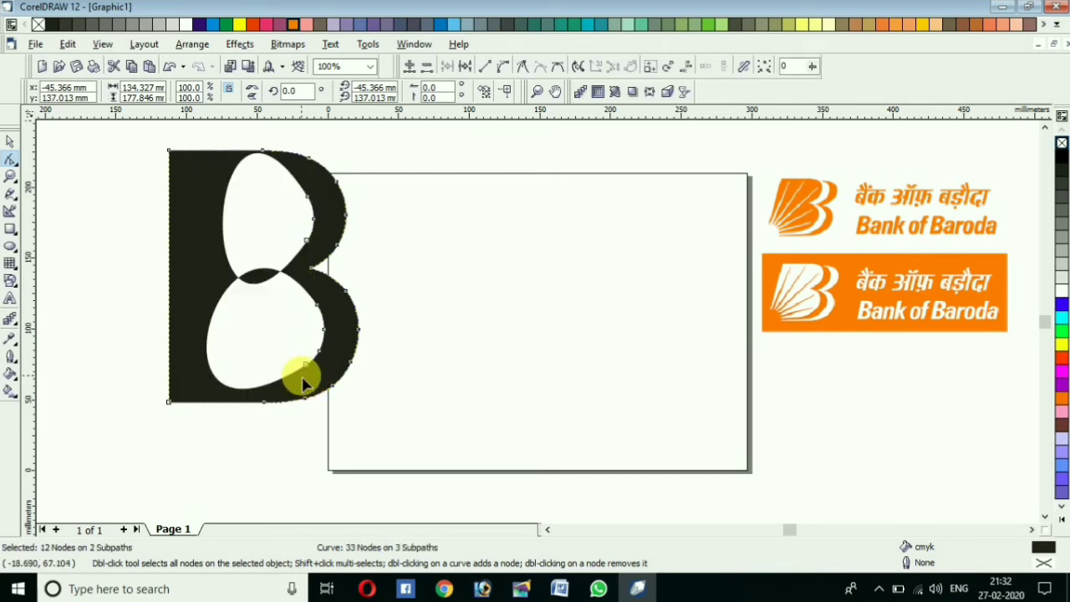
drag(293, 185, 325, 248)
key(Delete)
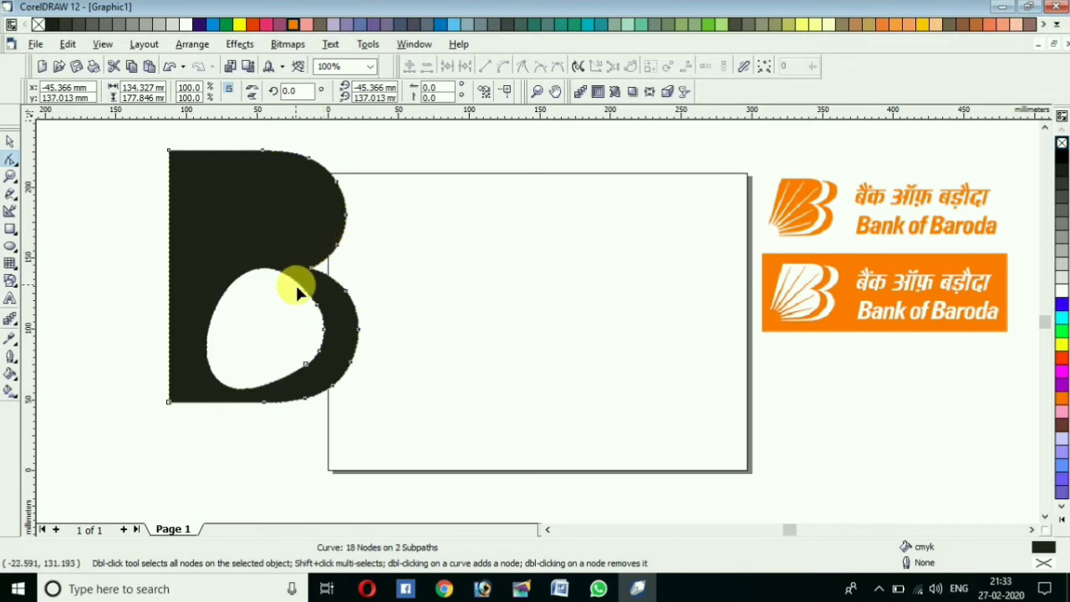
drag(295, 292, 325, 370)
key(Delete)
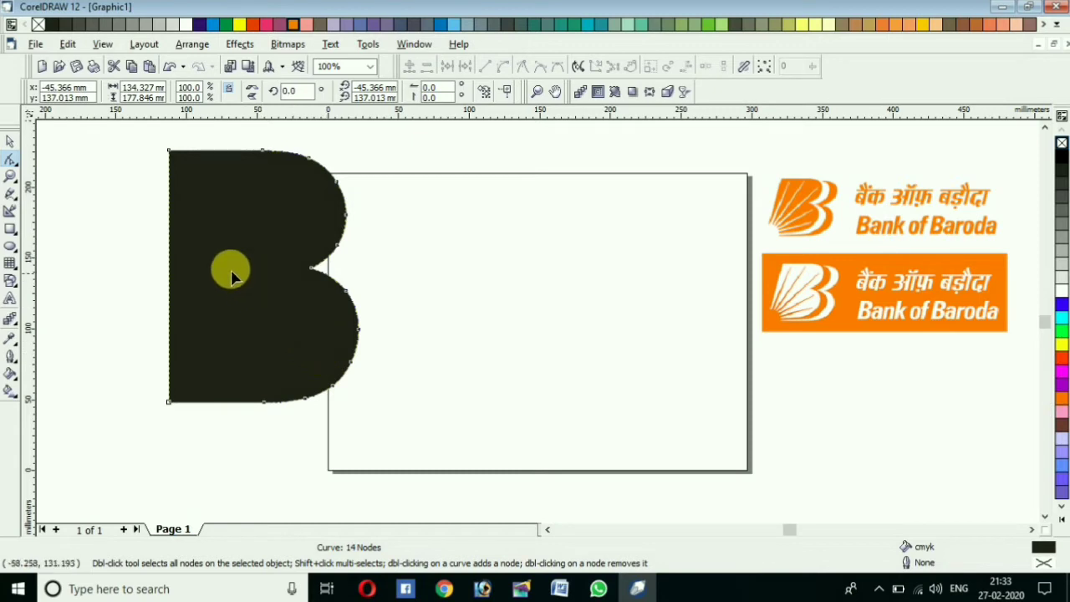
- Fill the solid B with Orange and skew it horizontally so its upper part slants right, about 153 mm wide overall
click(12, 141)
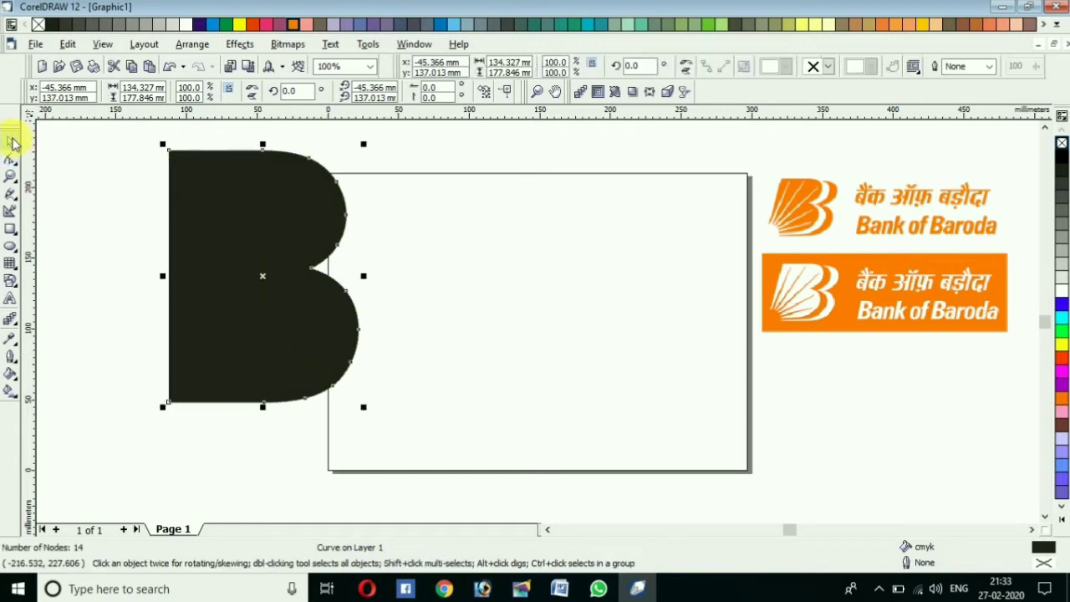
click(292, 23)
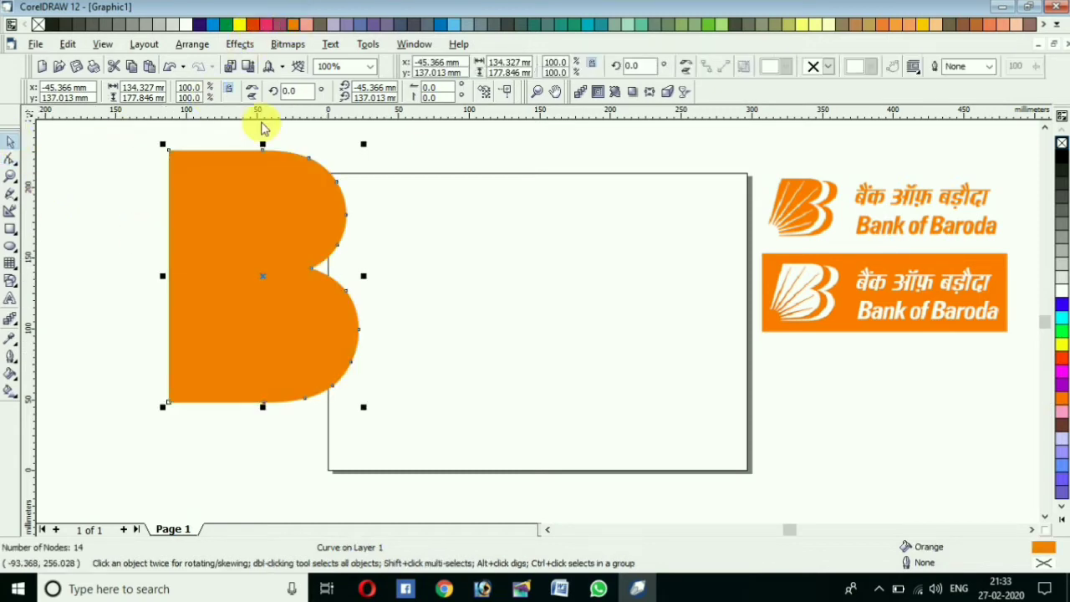
click(256, 246)
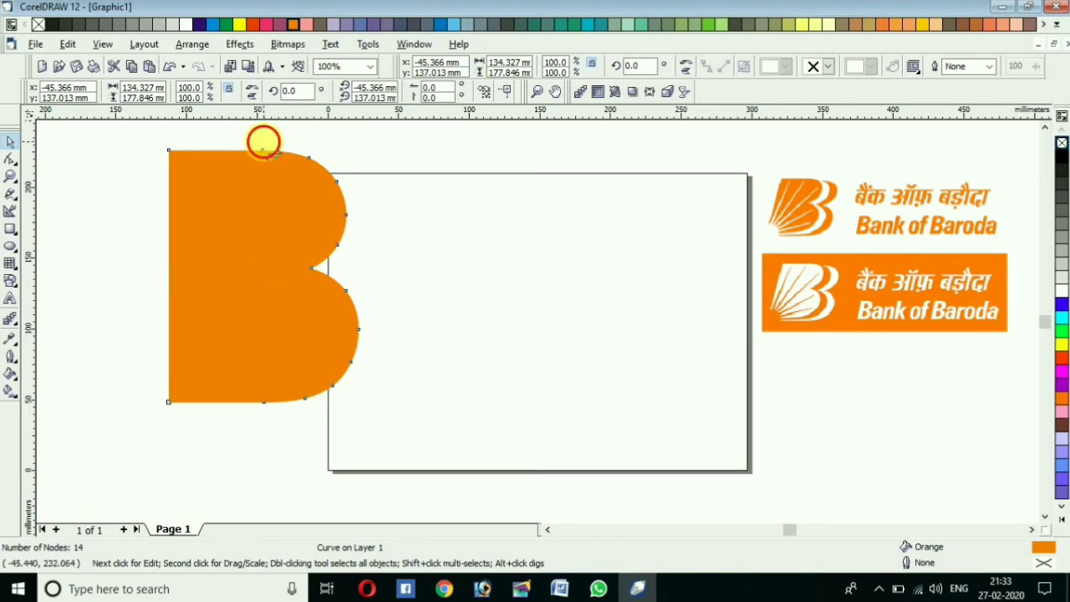
drag(264, 142, 325, 157)
click(111, 185)
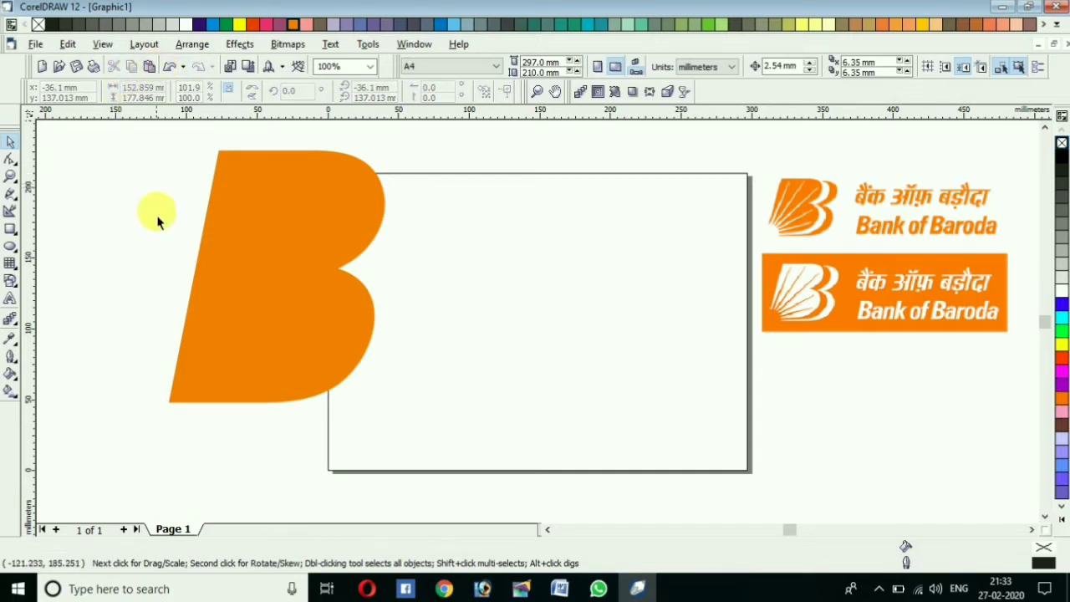
- Duplicate the slanted B in place and offset the copy about 23 mm left and 2.54 mm up
click(255, 225)
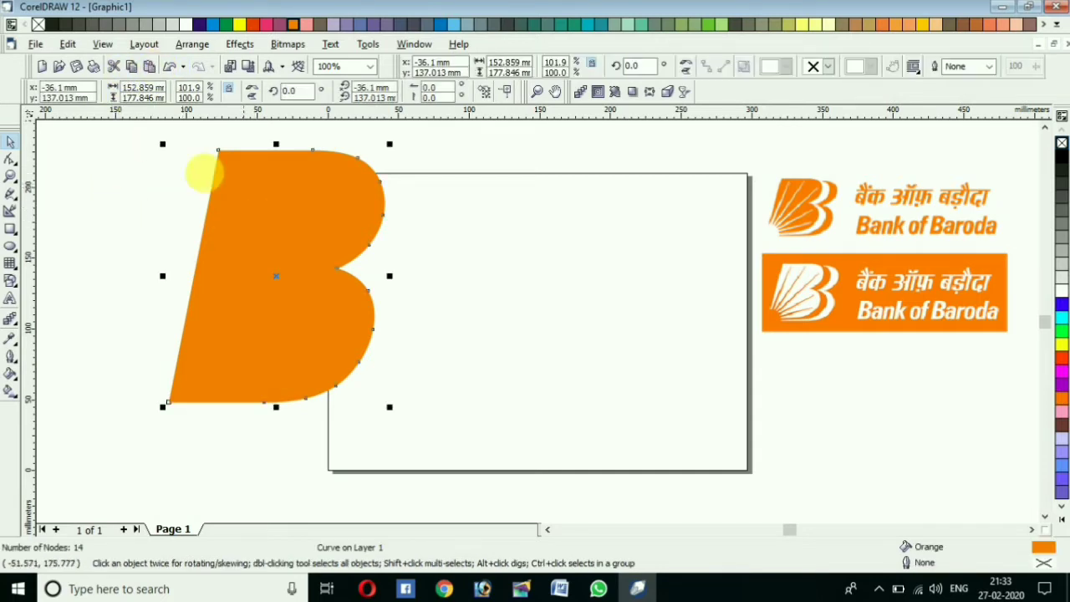
click(149, 71)
key(Left)
key(Left)
key(Left)
key(Left)
key(Left)
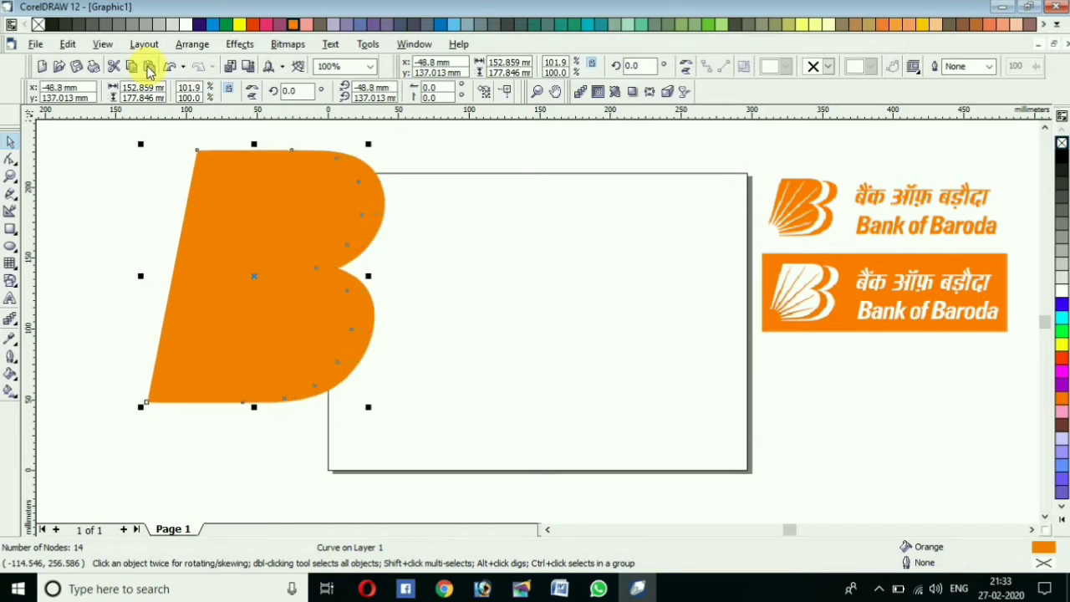
key(Up)
key(Left)
key(Left)
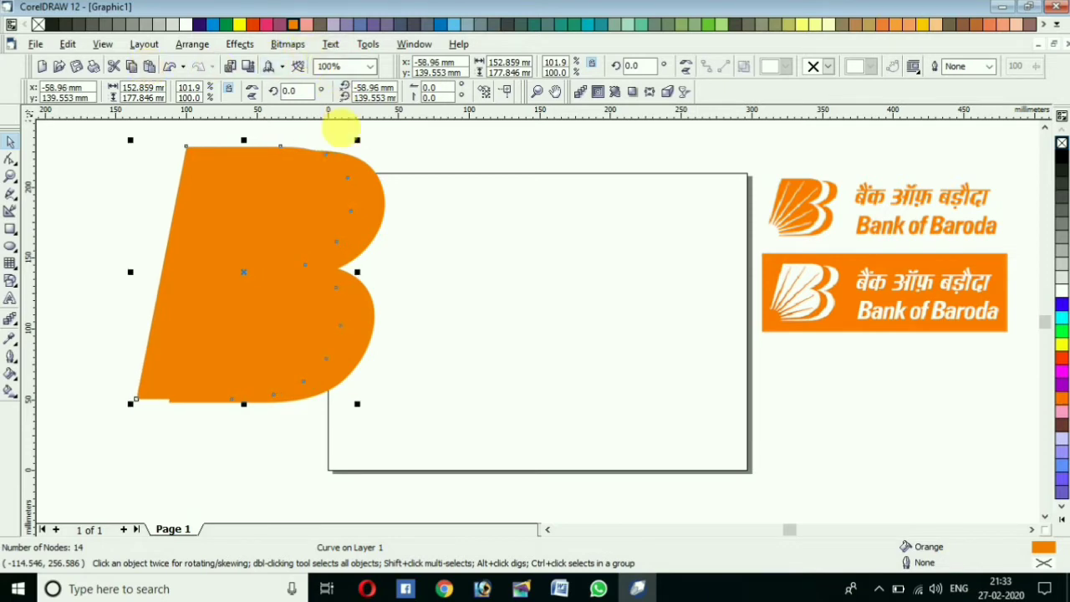
- Fill the rear B with Pink and trim it with the overlapping front B
click(370, 173)
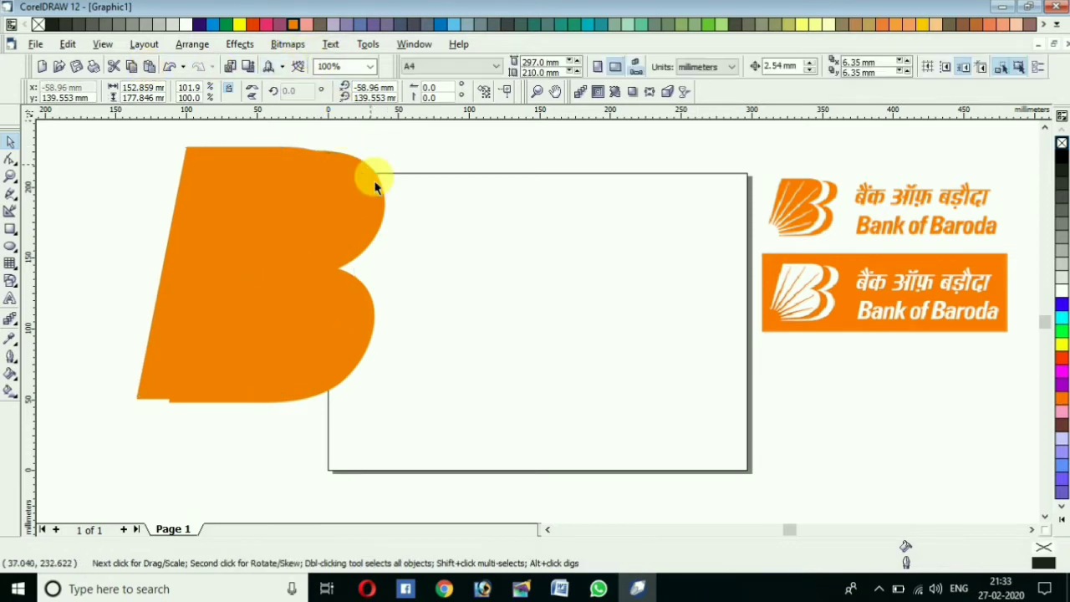
click(304, 25)
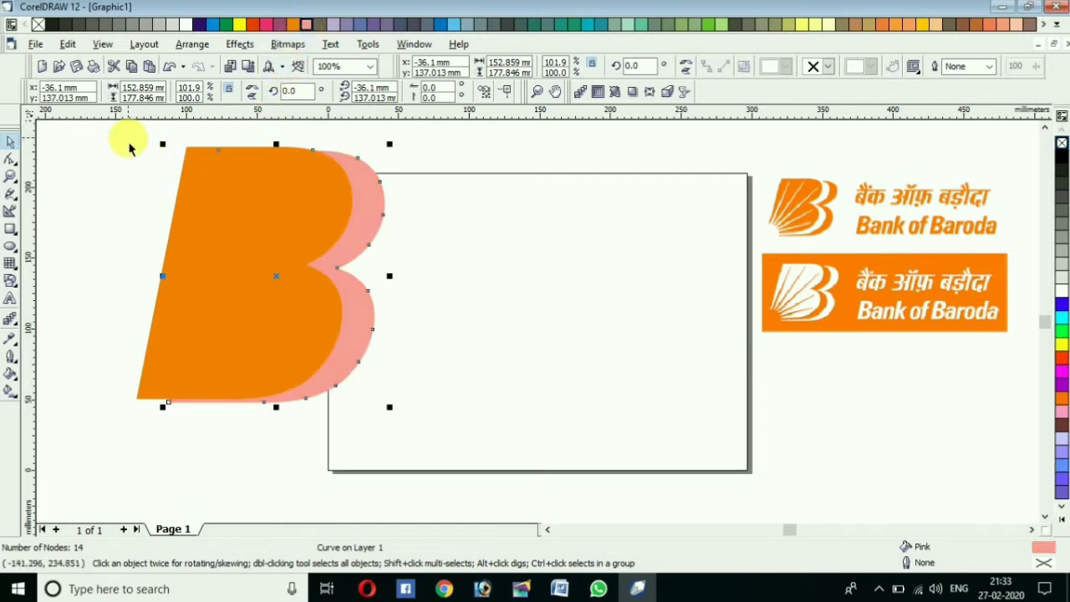
drag(125, 142, 456, 471)
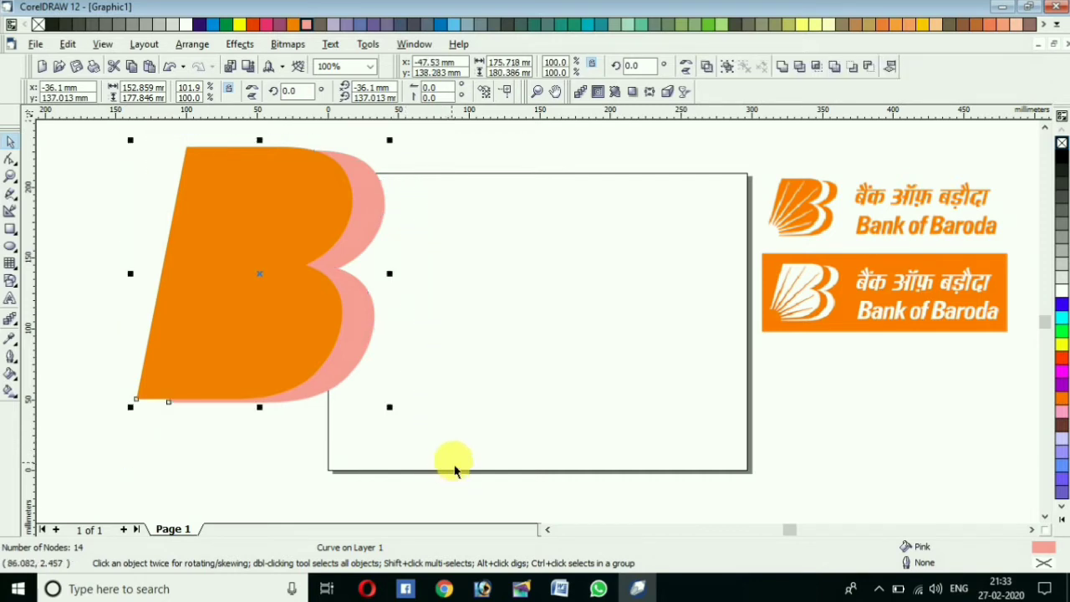
click(800, 69)
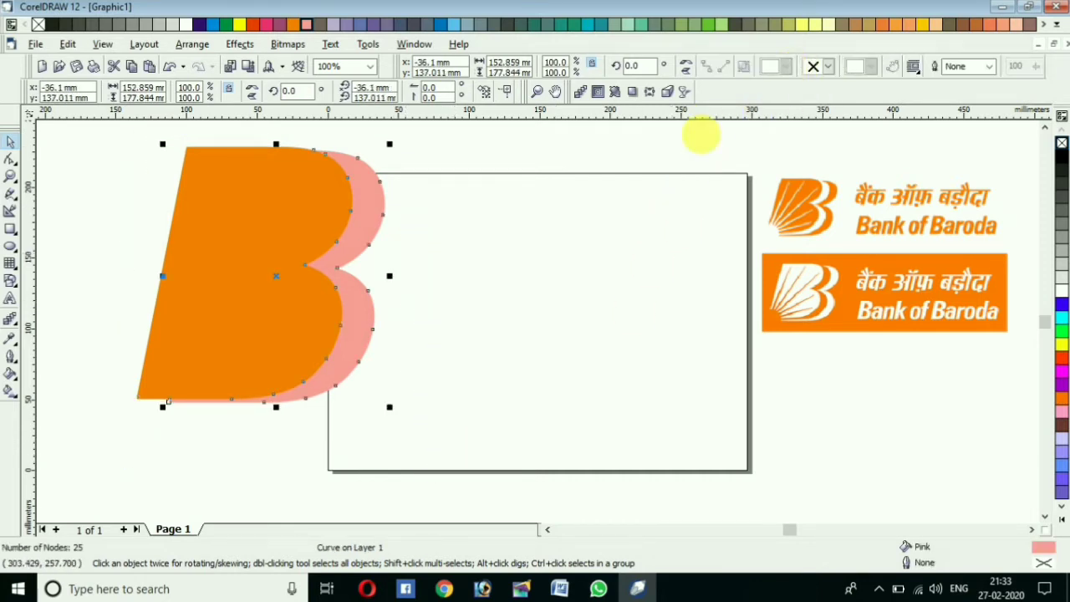
click(479, 242)
- Move the trimmed crescent shape about 77 mm right and 31 mm down onto the page, and fill it with Orange
click(348, 264)
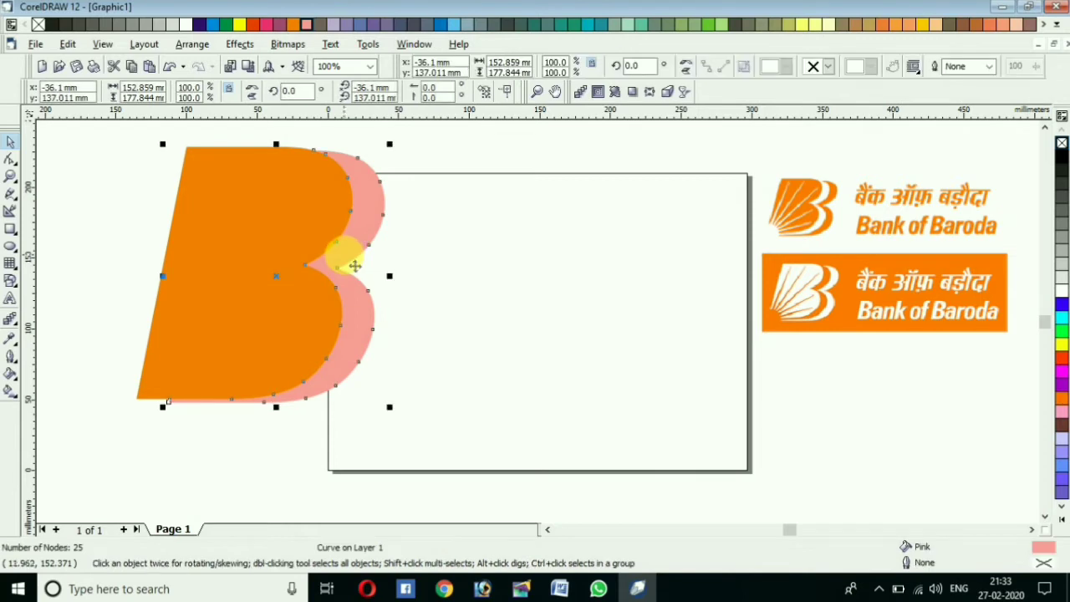
drag(359, 263, 465, 306)
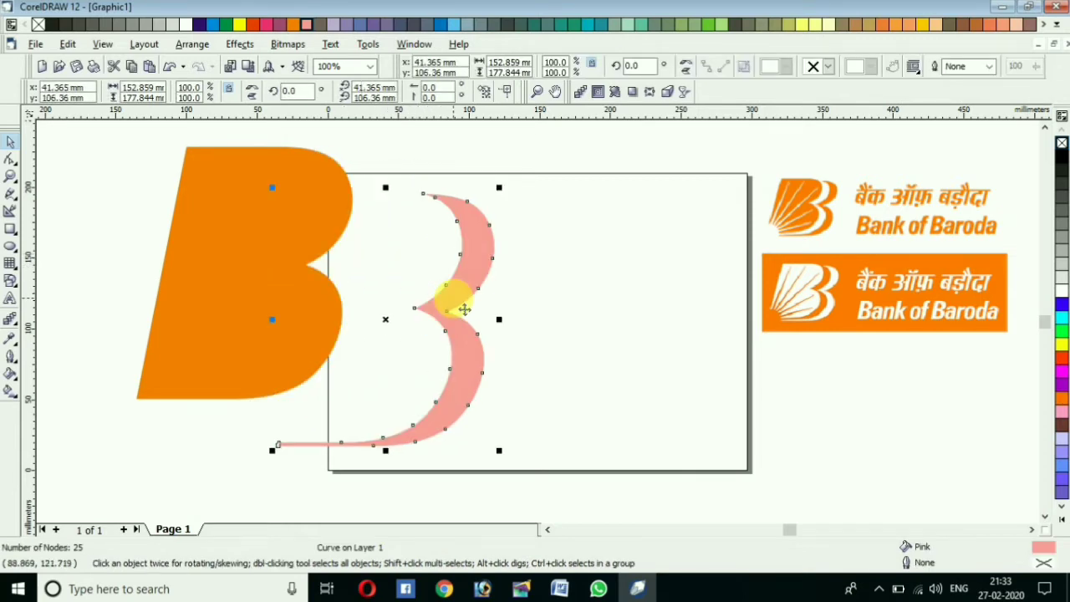
click(297, 25)
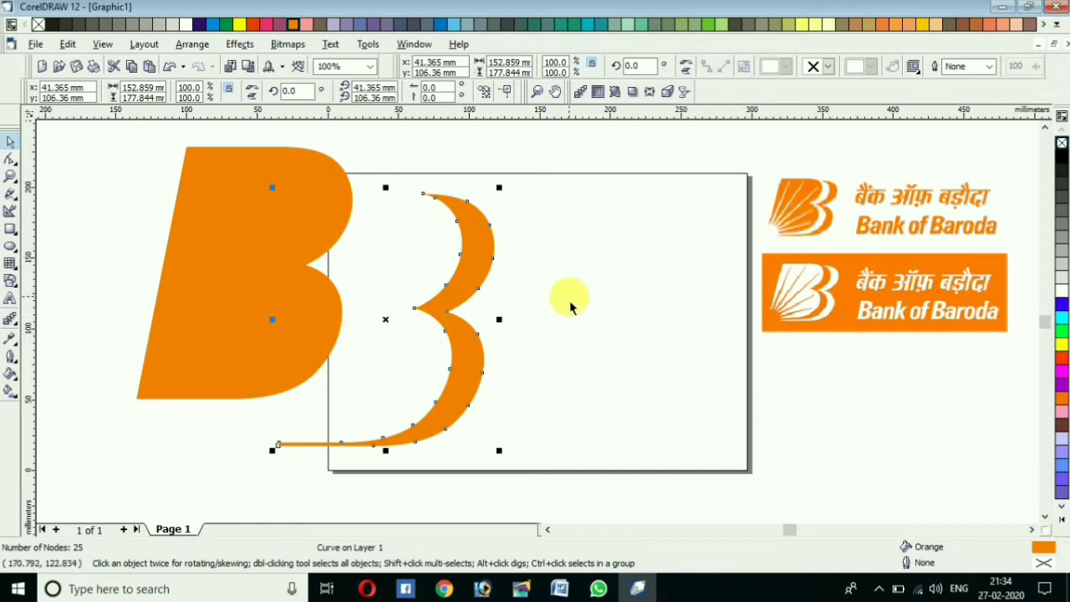
- Start a straight-segment freehand outline at the B's lower left edge, forming three narrow spikes that fan up into its upper bowl
click(10, 196)
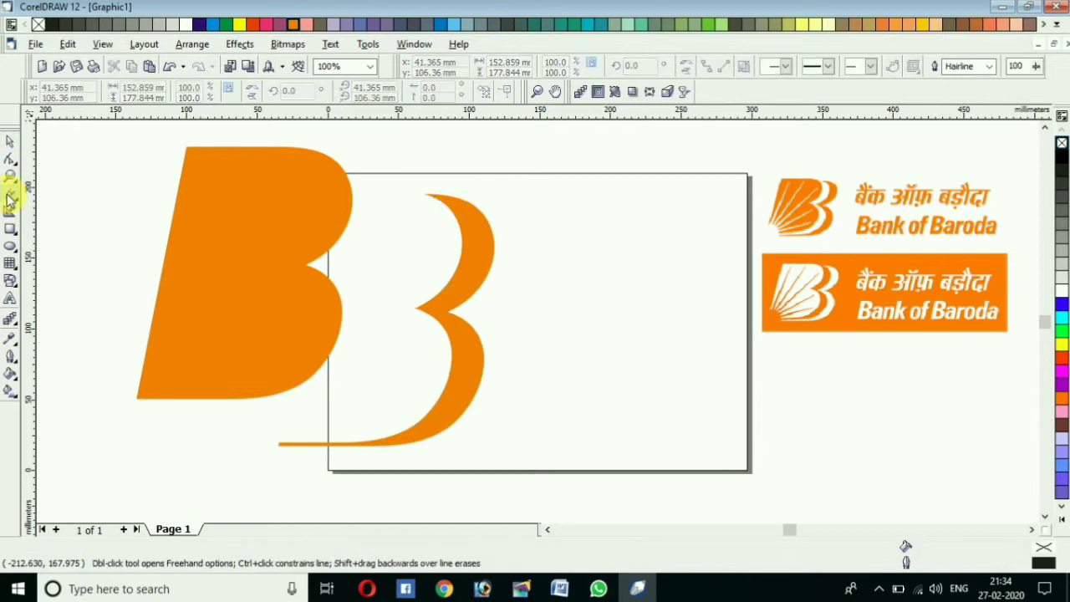
click(151, 365)
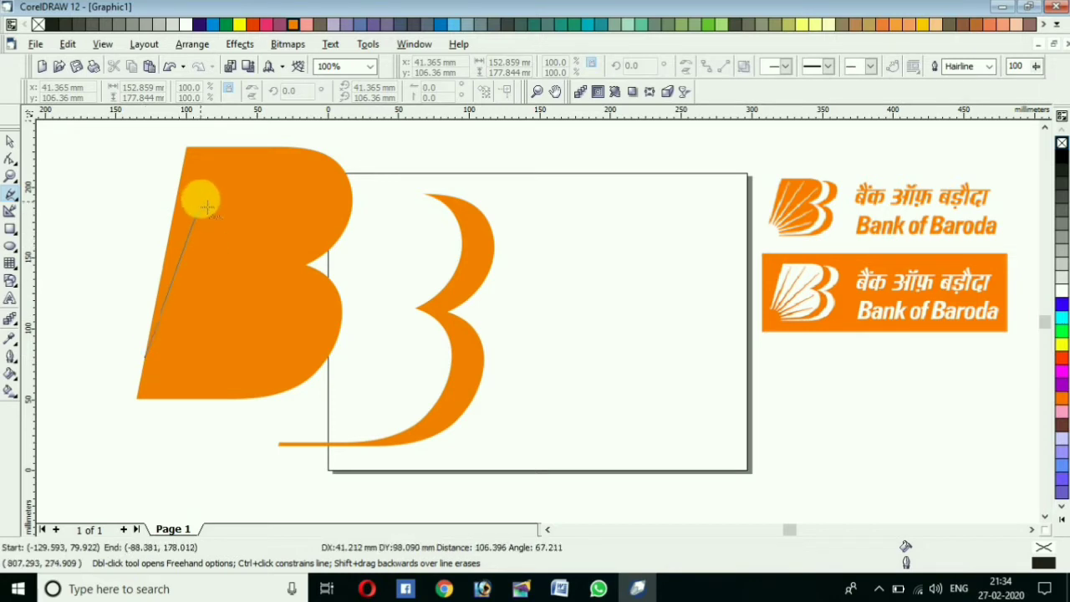
click(219, 155)
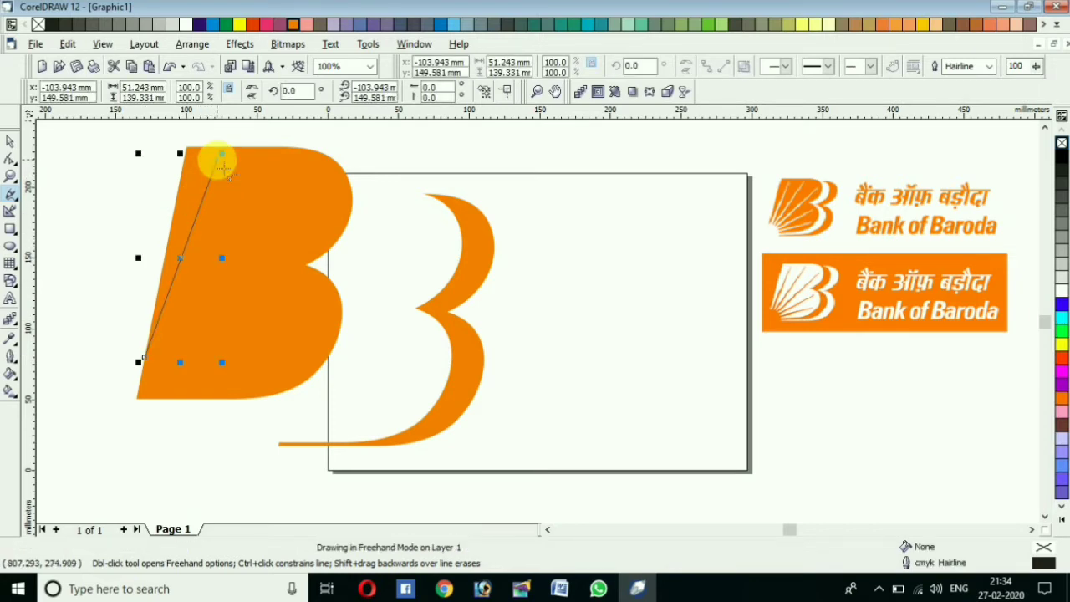
click(153, 366)
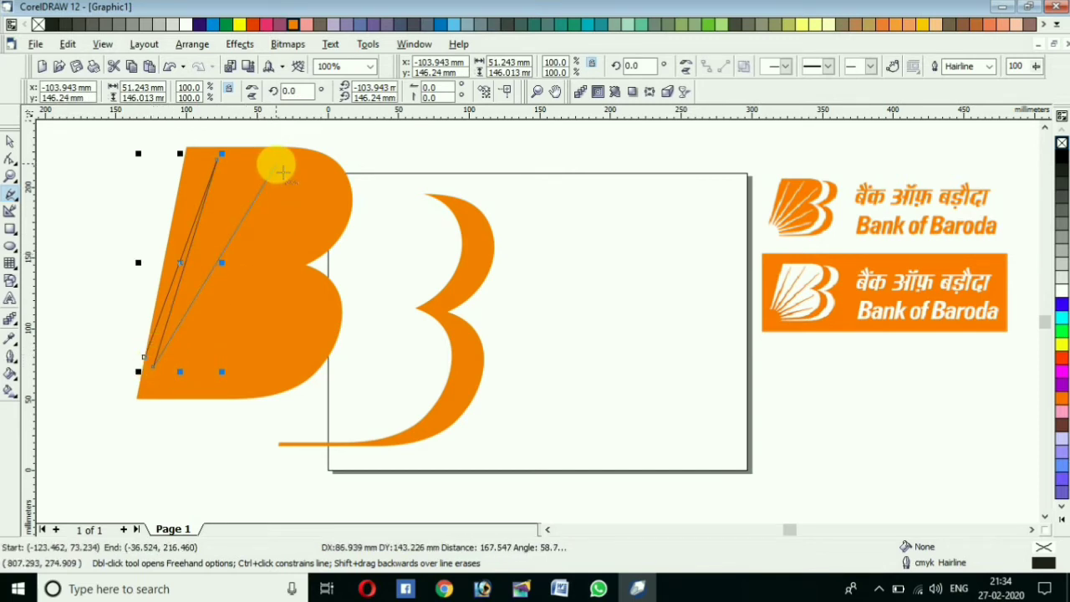
click(271, 171)
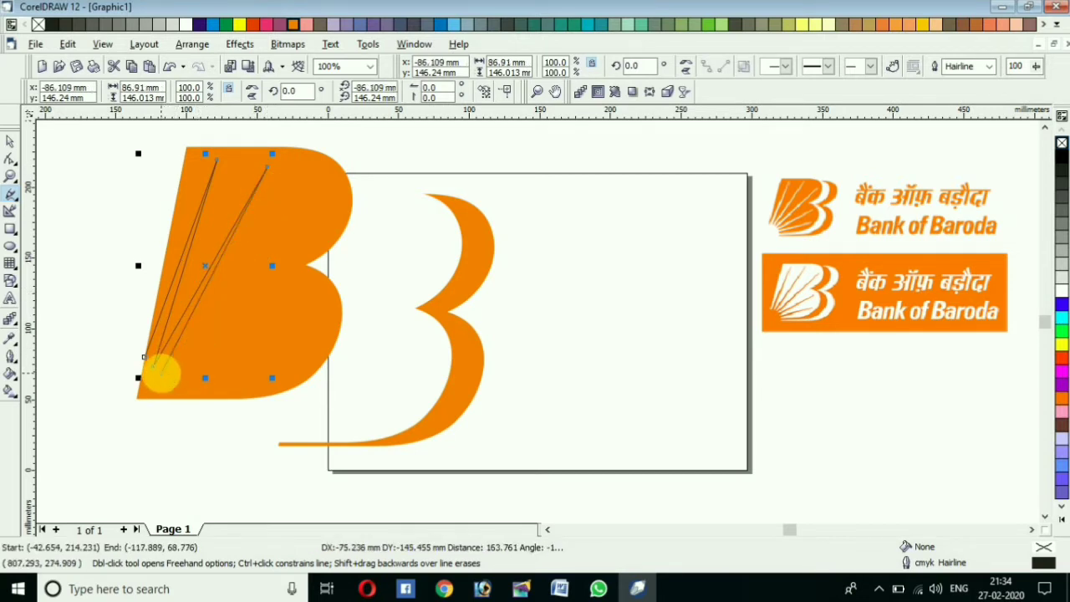
click(161, 373)
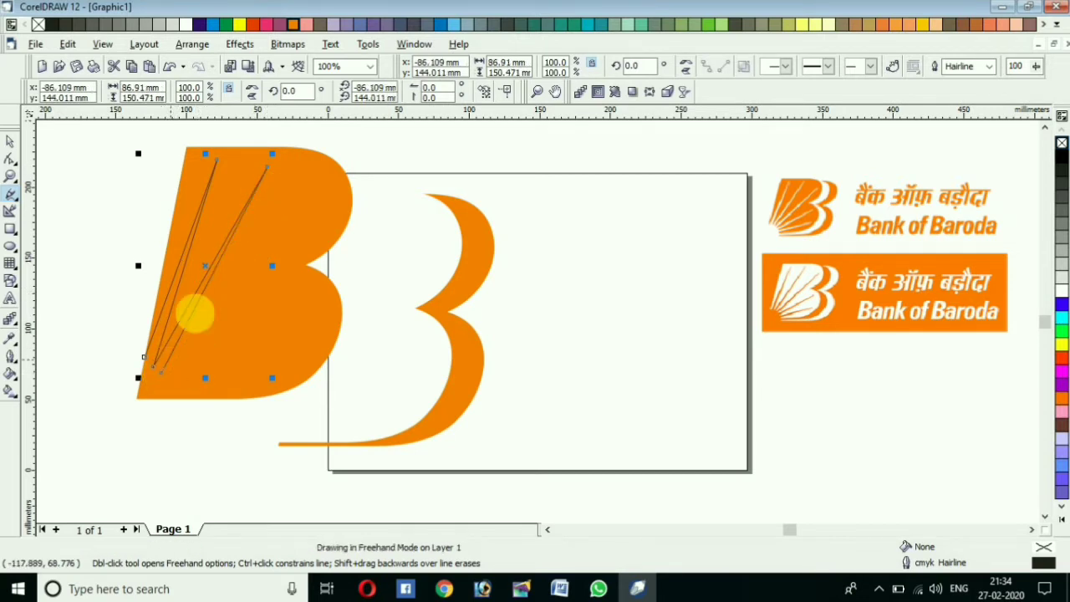
click(320, 192)
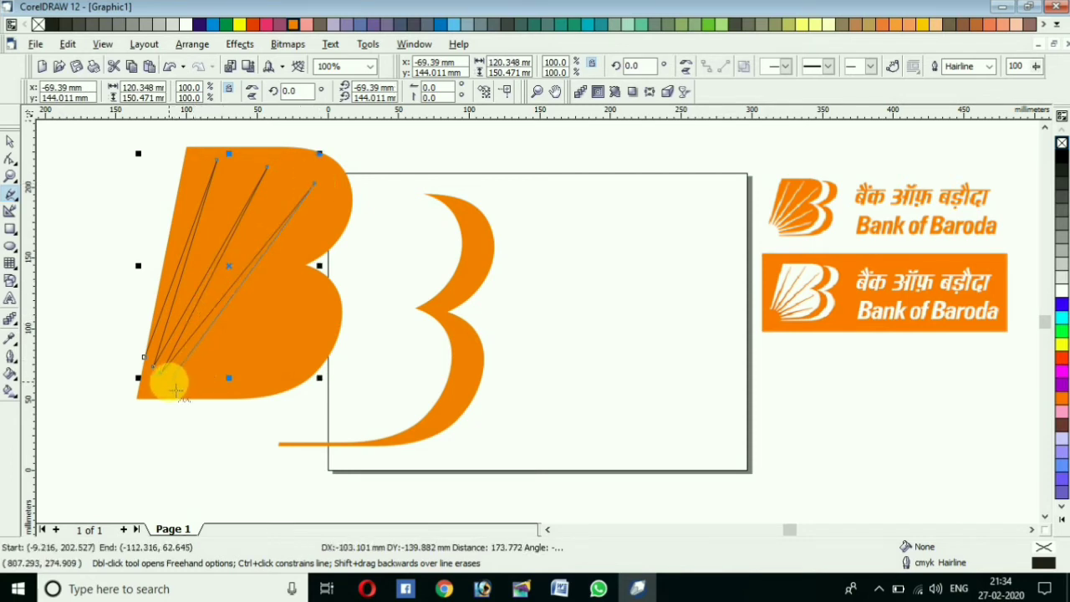
click(175, 389)
click(177, 389)
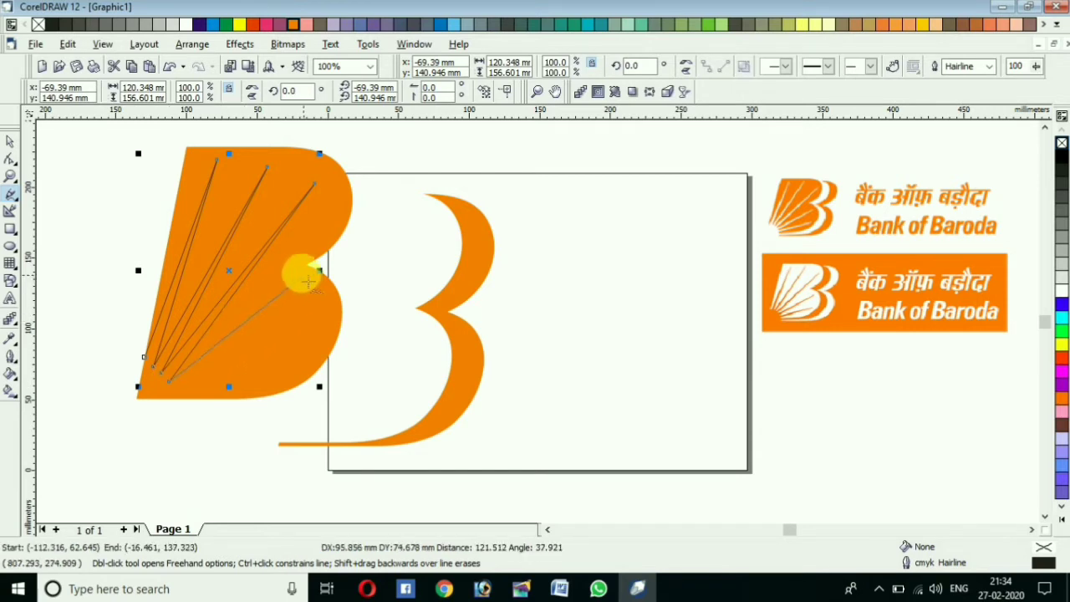
- Add two narrow spikes into the B's lower bowl and close the outline around its lower left corner, about 165 by 187 mm overall
click(303, 273)
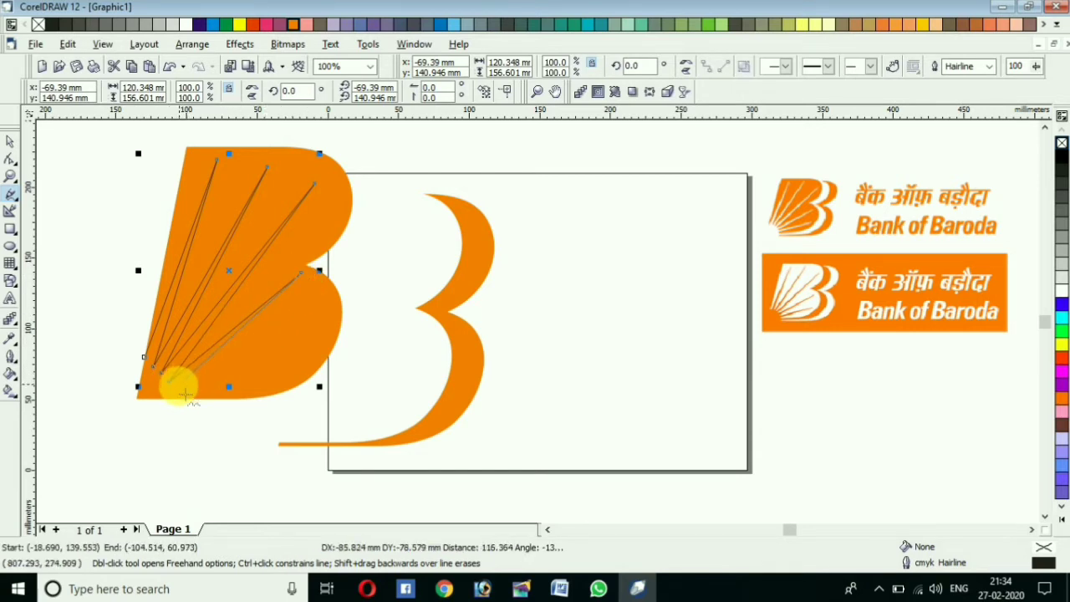
click(181, 398)
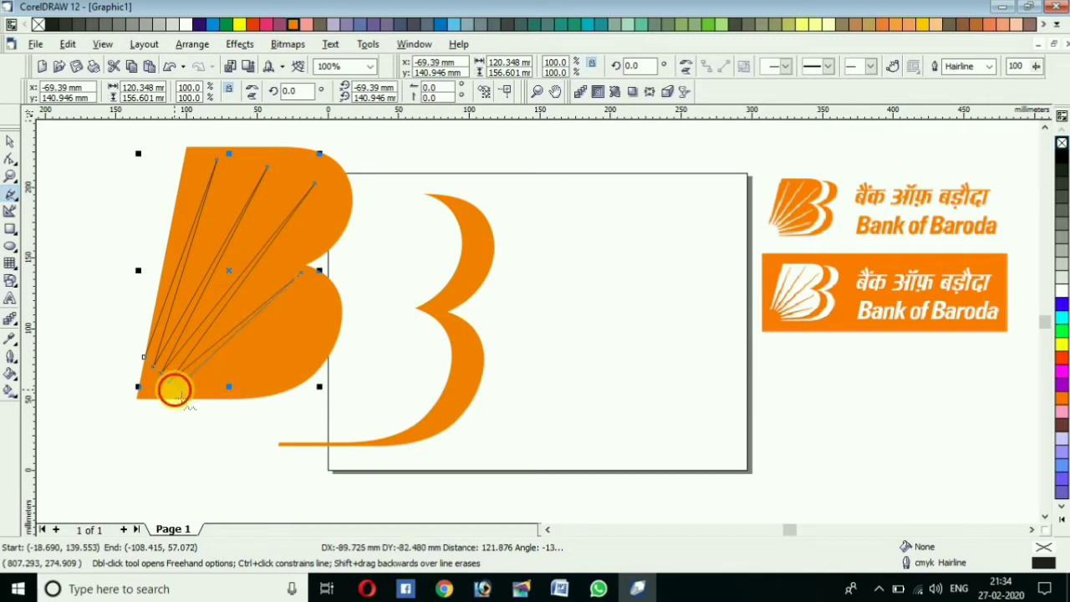
click(174, 389)
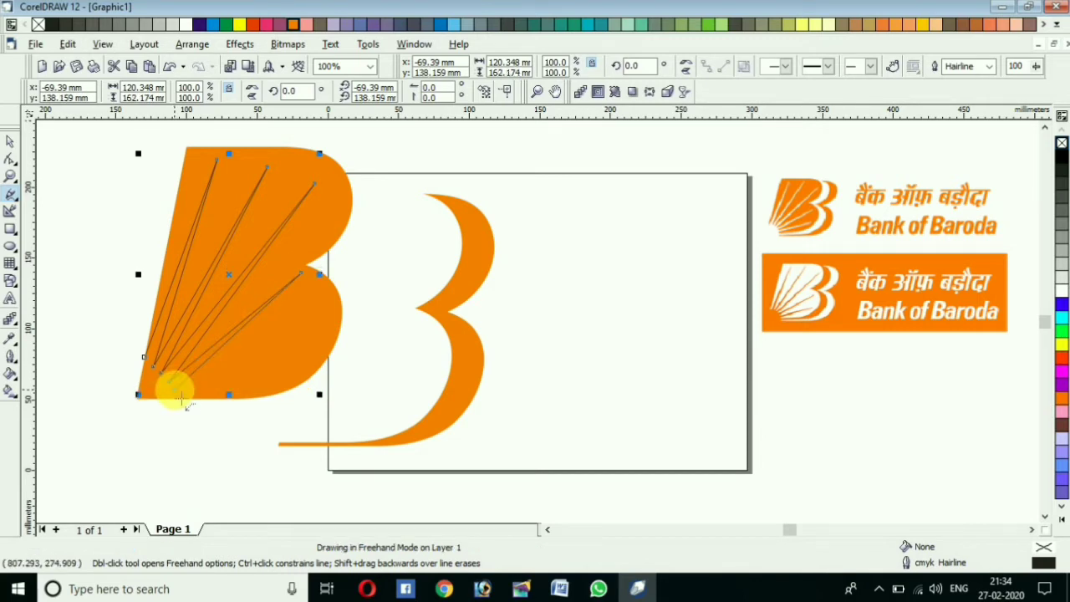
click(301, 319)
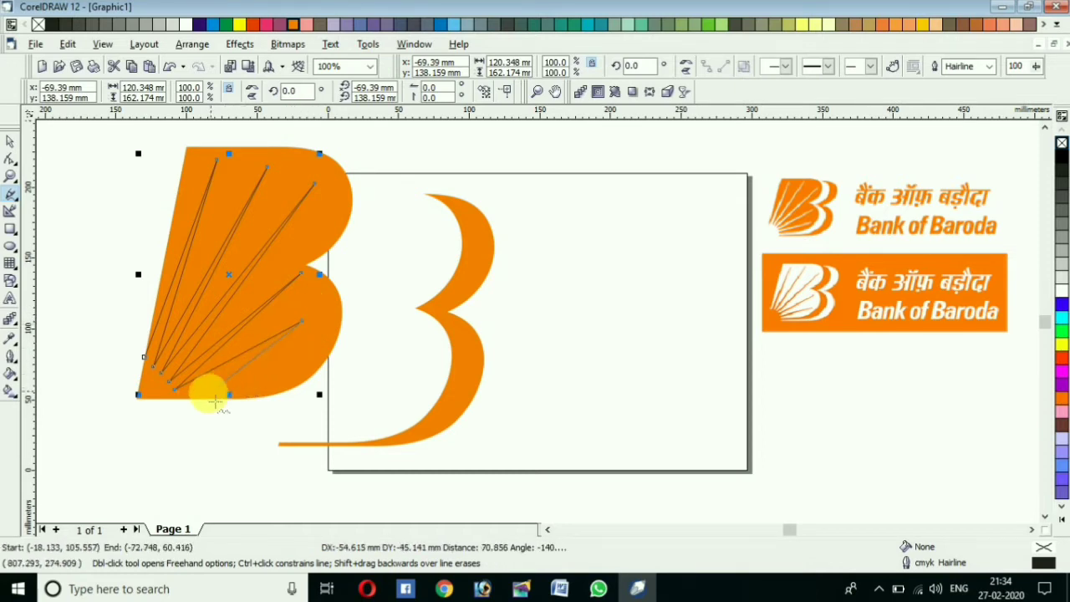
click(180, 400)
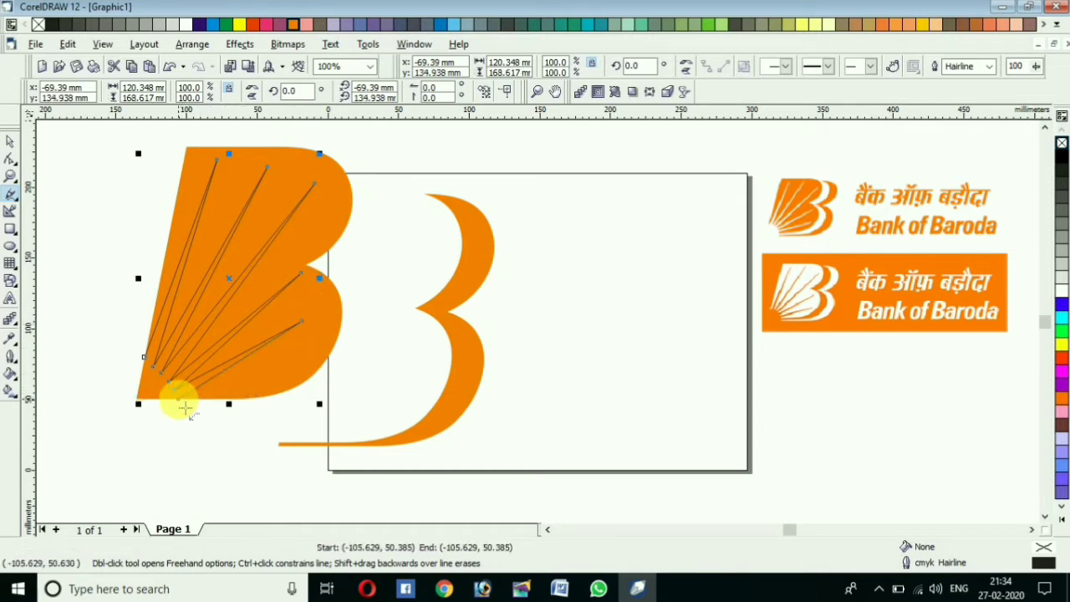
click(122, 424)
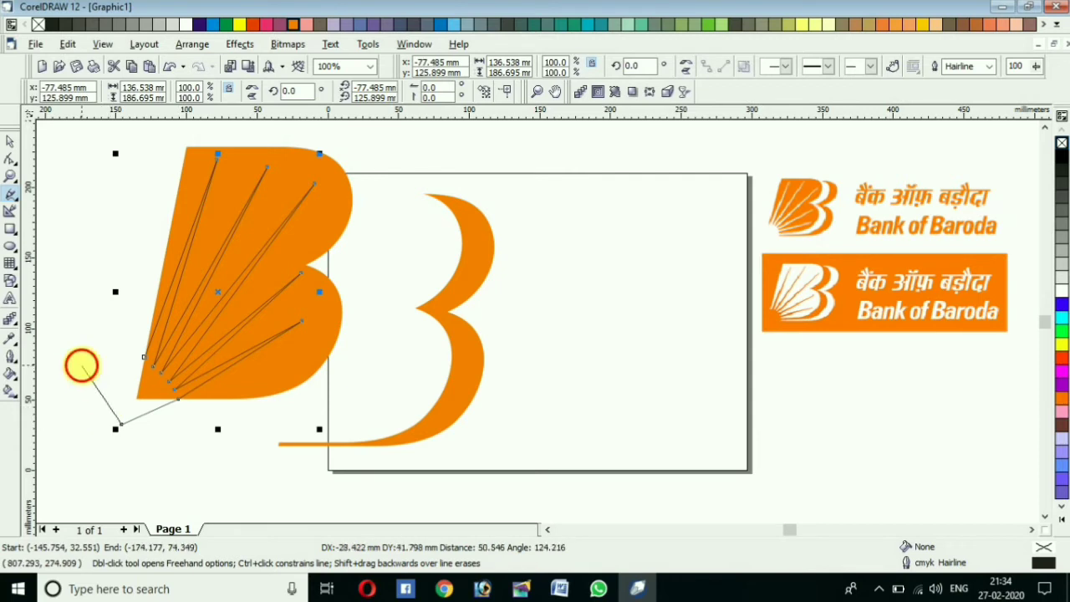
click(81, 365)
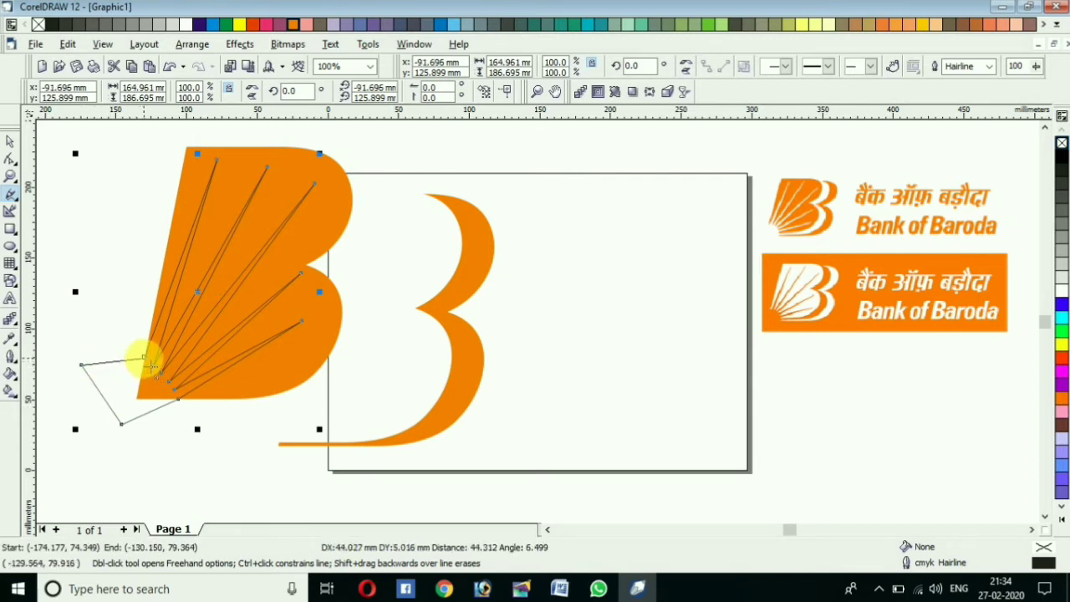
click(144, 360)
- Trim the orange B with the spiked outline to cut five rays and remove its lower left corner
click(11, 143)
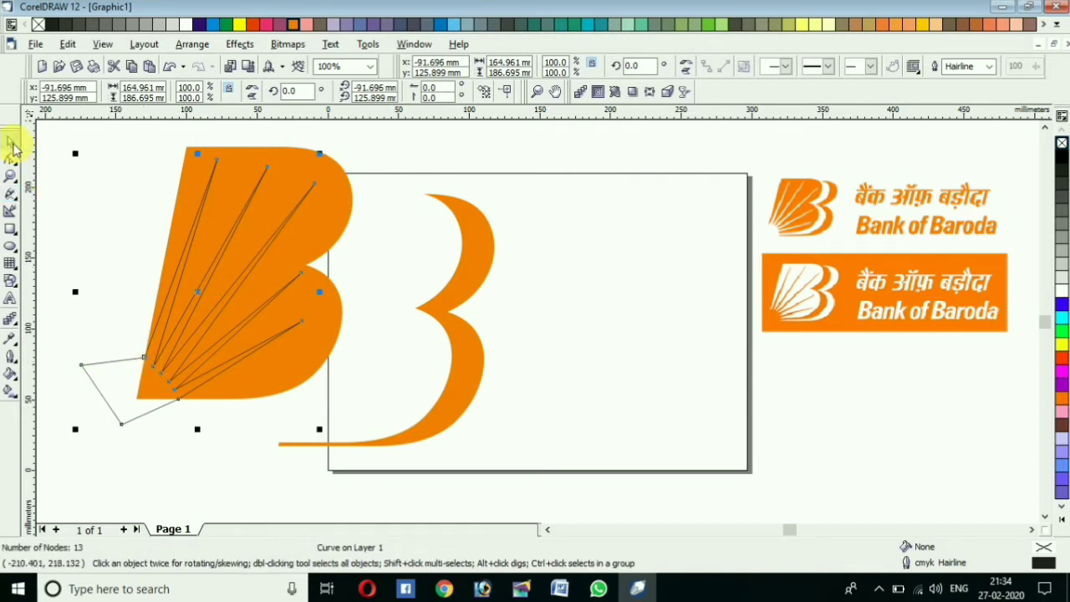
drag(55, 130, 373, 473)
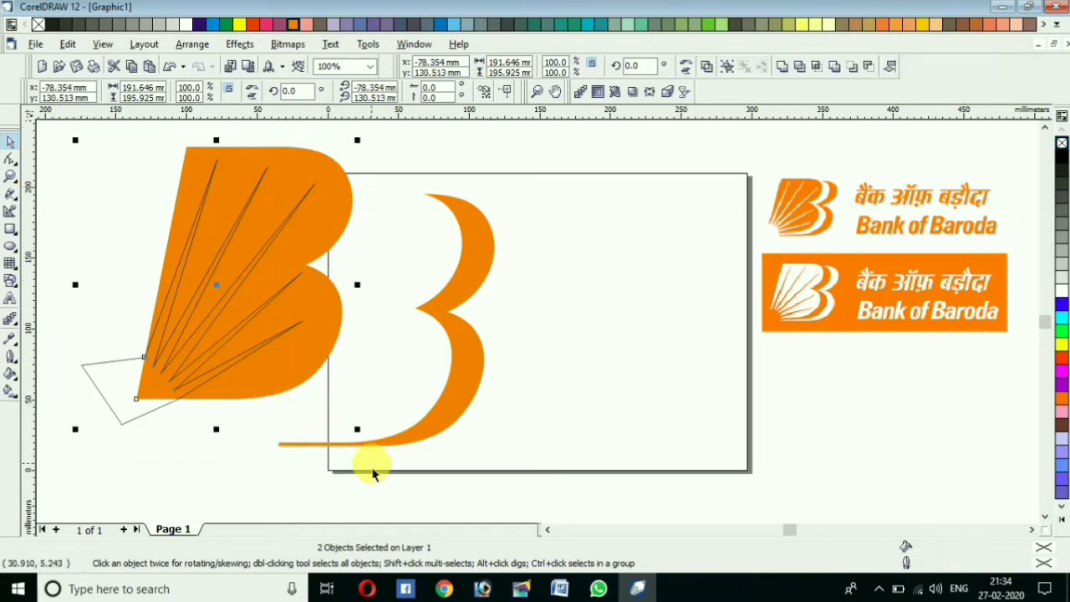
click(799, 70)
- Move the spiked cutting outline off the B onto the page and delete it
click(124, 383)
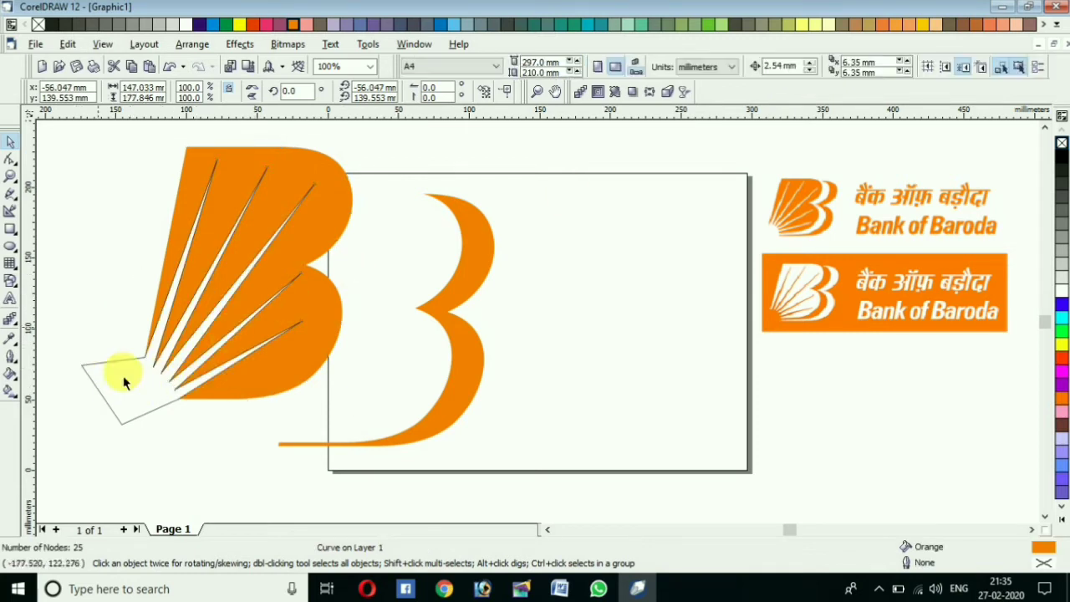
drag(143, 401, 557, 434)
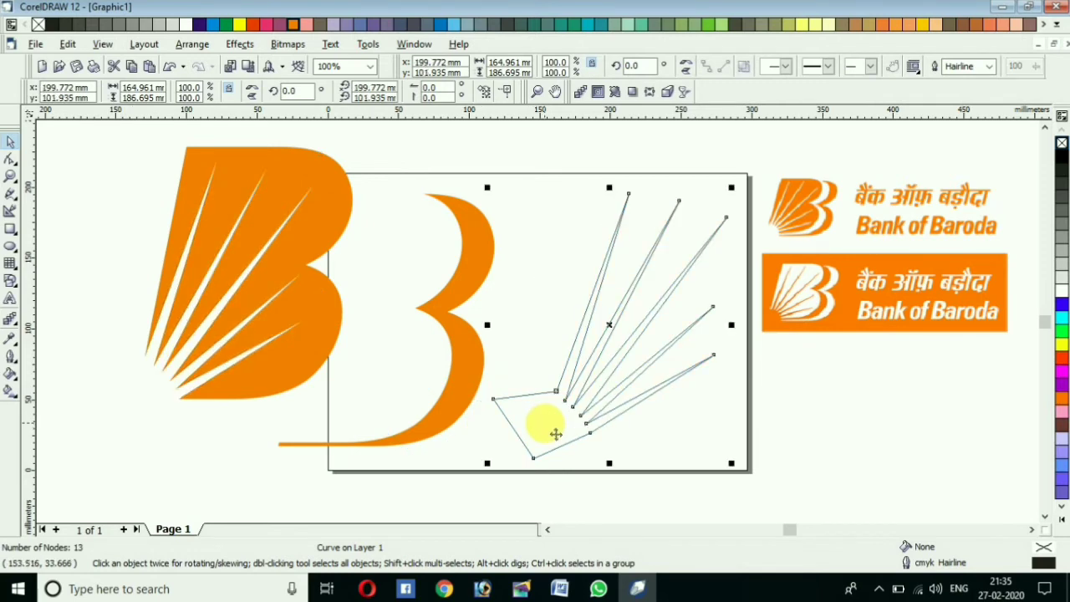
key(Delete)
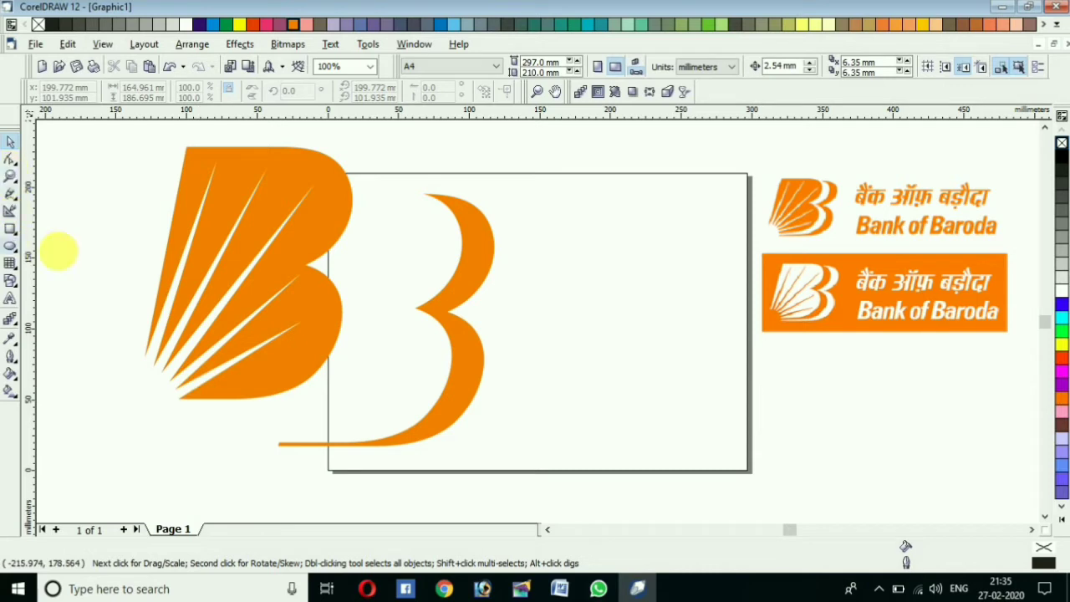
- Nudge the orange crescent 63.5 mm left and about 28 mm up so it follows the right side of the rayed B
click(459, 335)
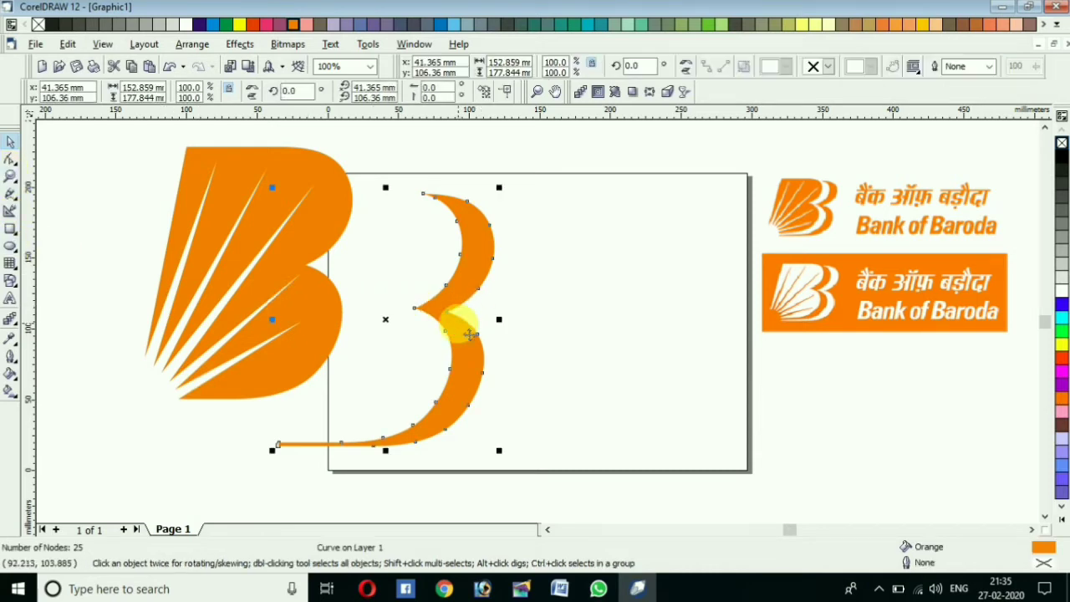
key(Left)
key(Left)
key(Left)
key(Left)
key(Left)
key(Left)
key(Left)
key(Left)
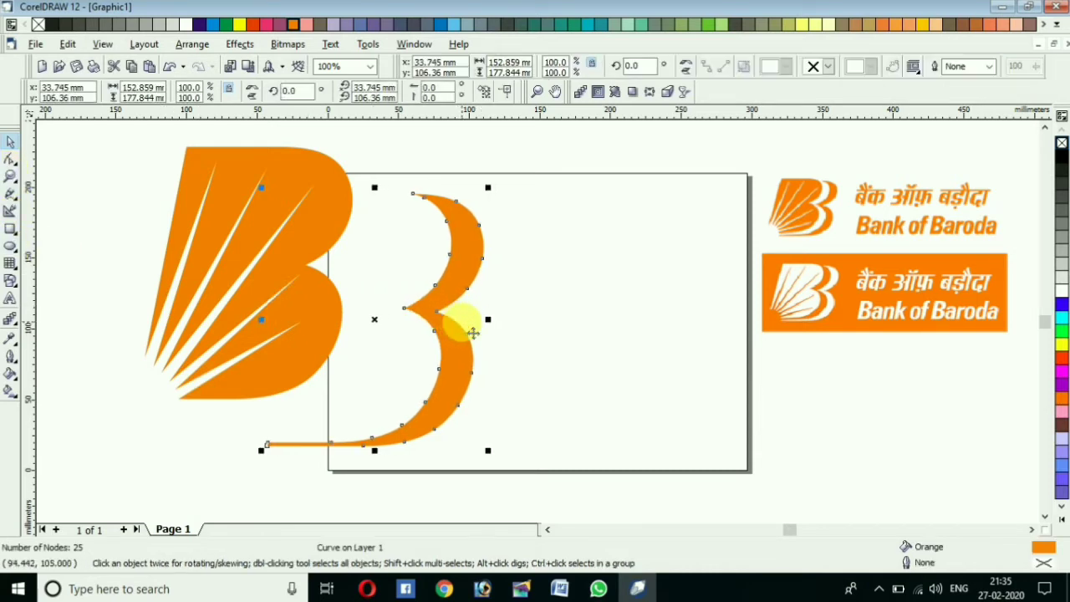
key(Up)
key(Up)
key(Up)
key(Up)
key(Up)
key(Up)
key(Up)
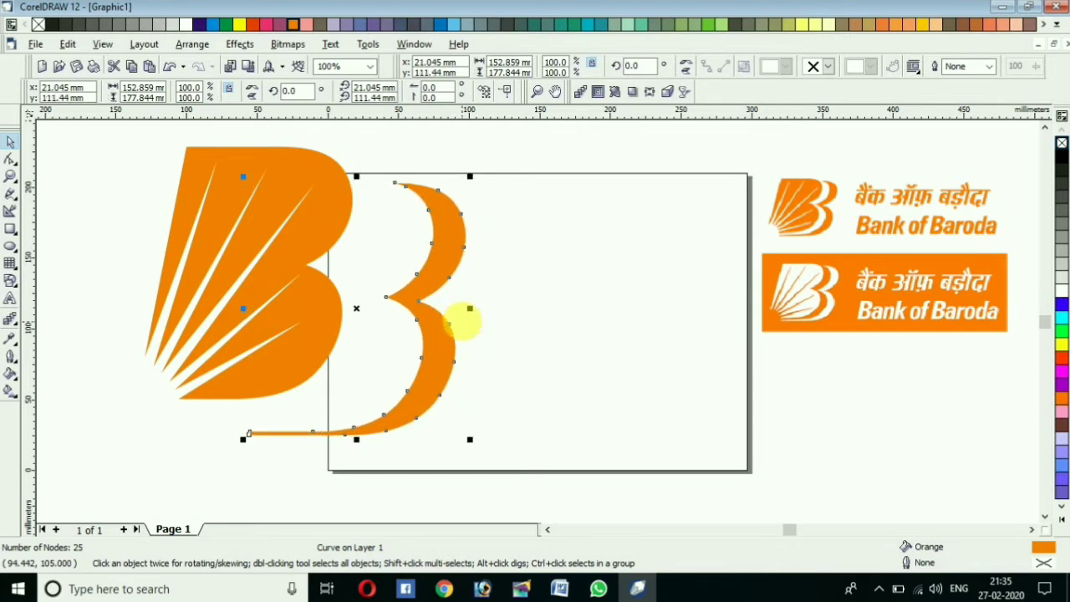
key(Up)
key(Up)
key(Up)
key(Up)
key(Up)
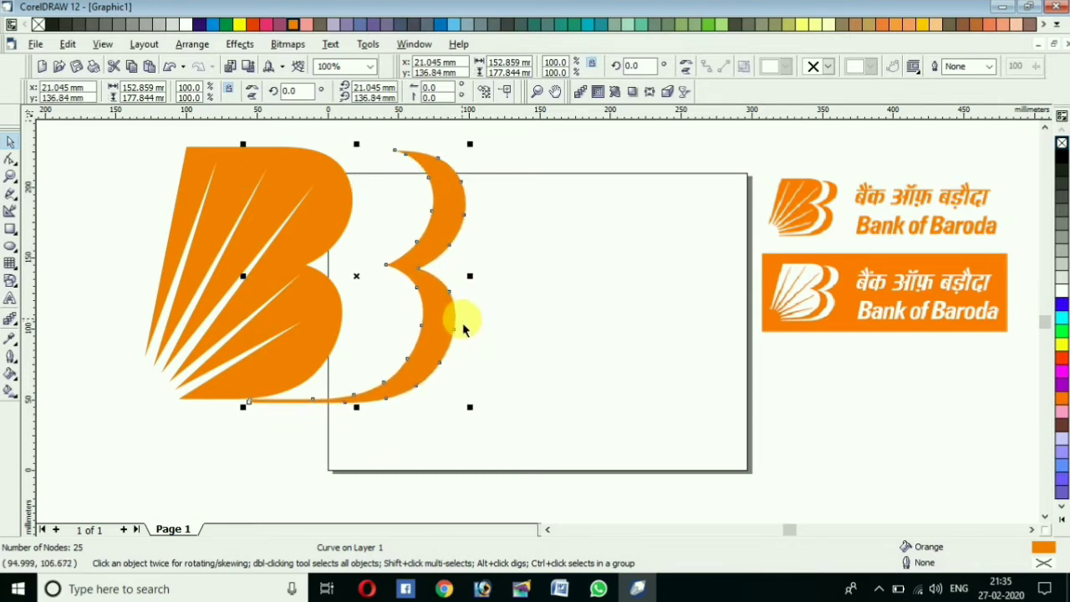
key(Left)
key(Left)
key(Left)
key(Left)
key(Left)
key(Left)
key(Left)
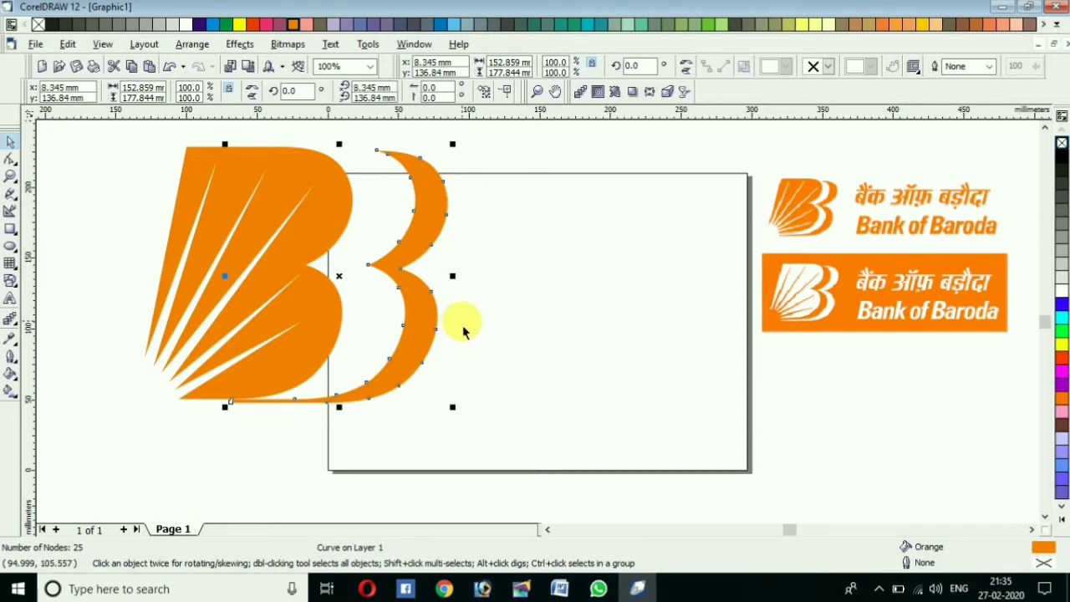
key(Up)
key(Left)
key(Left)
key(Left)
key(Left)
key(Left)
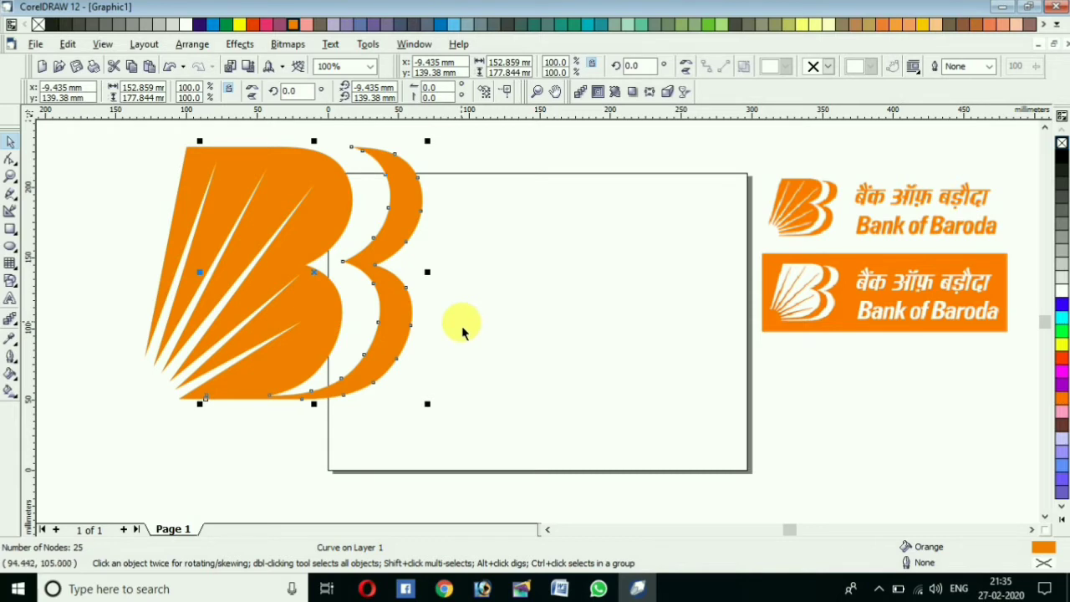
key(Down)
key(Left)
key(Left)
key(Down)
key(Left)
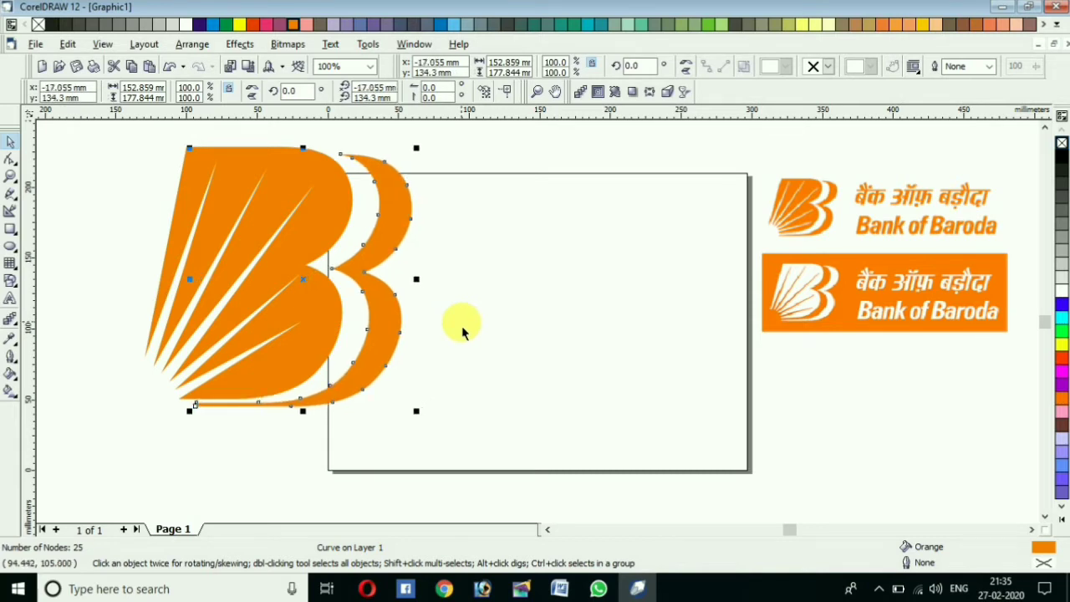
key(Left)
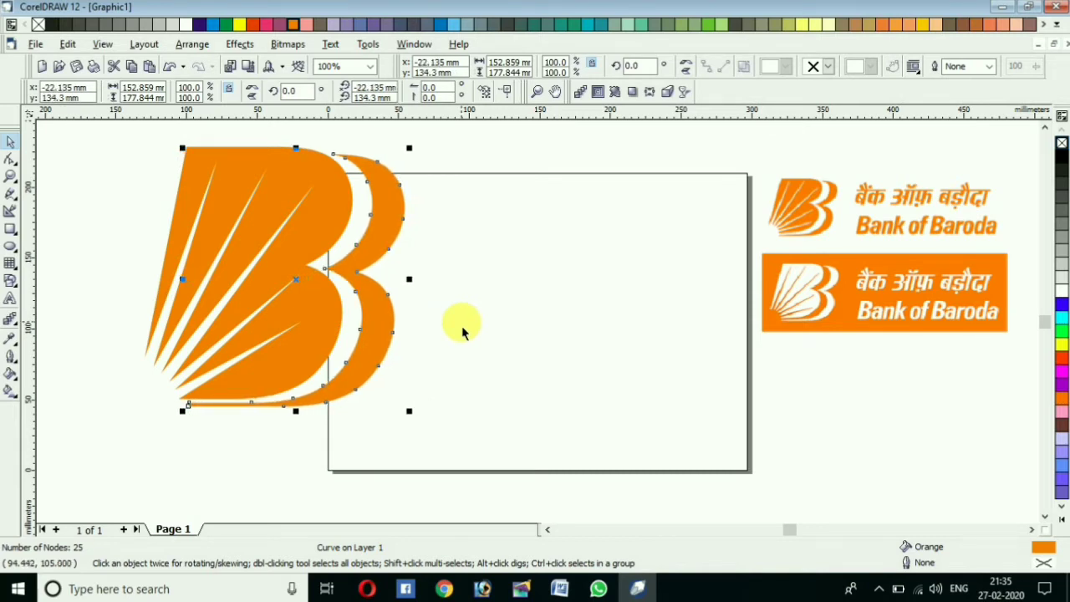
- Fine-tune the crescent about 5.5 mm left and 1.5 mm up, leaving a thin gap along the B's lower curve
drag(362, 393, 354, 392)
scroll(354, 393, up, 3)
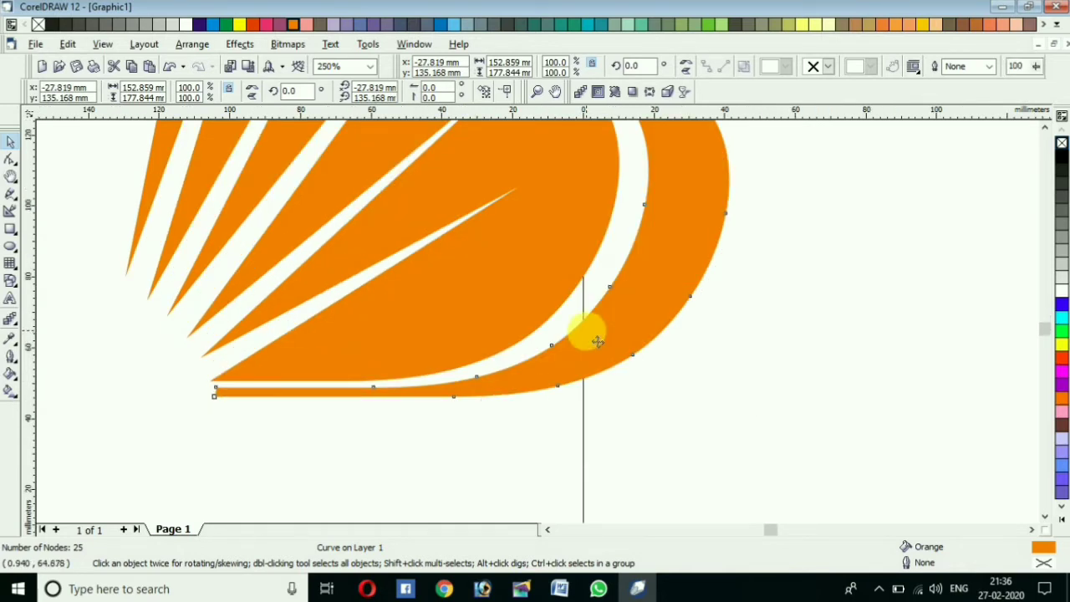
drag(598, 341, 597, 339)
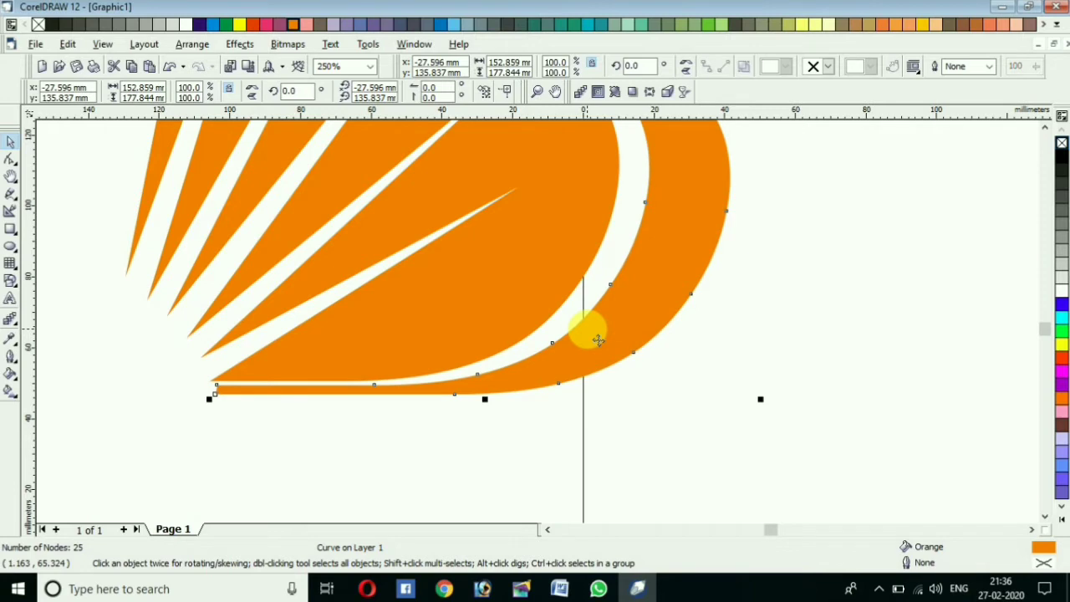
scroll(597, 341, down, 3)
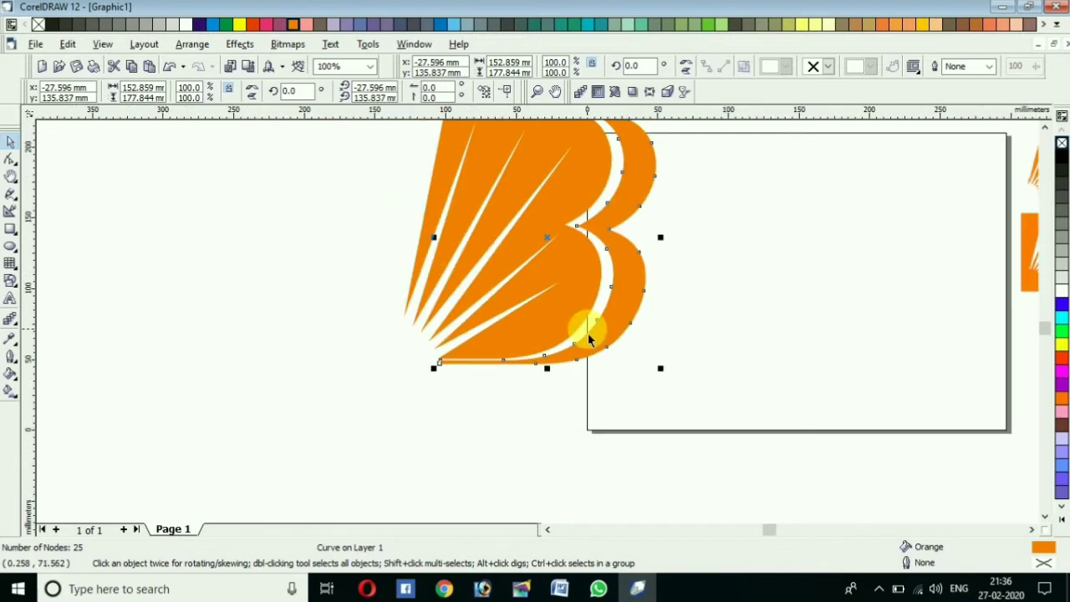
click(318, 306)
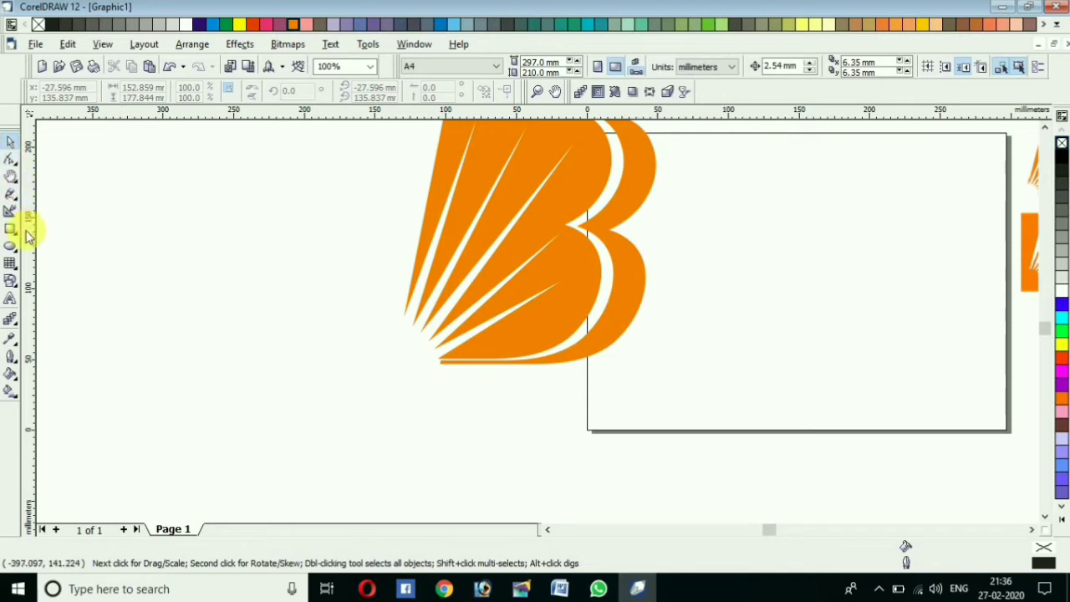
- Group the rayed B and the crescent into one object
scroll(151, 262, down, 1)
scroll(151, 259, down, 1)
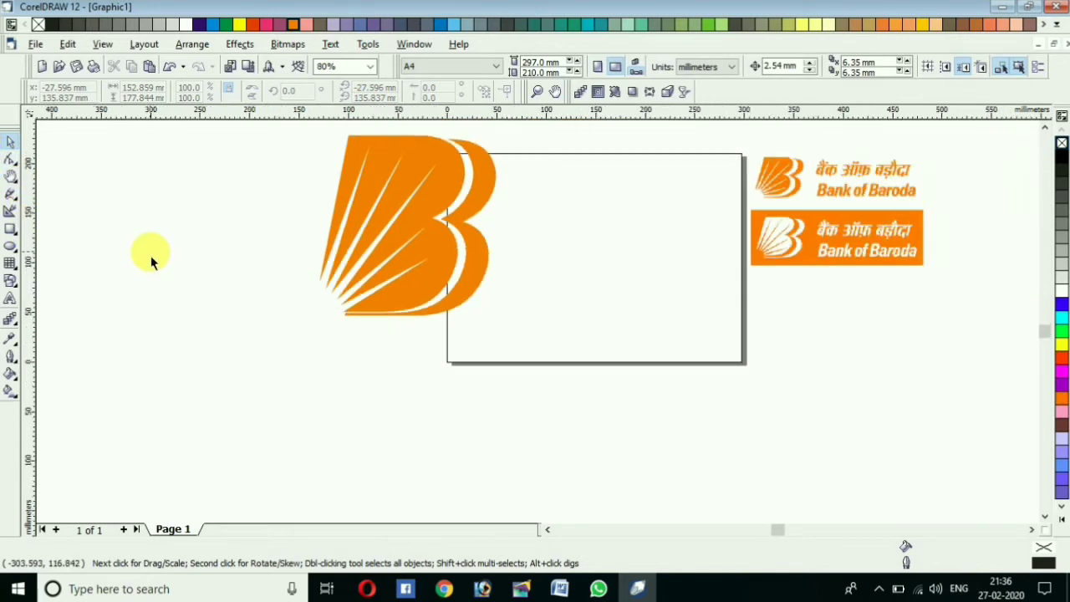
drag(318, 123, 530, 384)
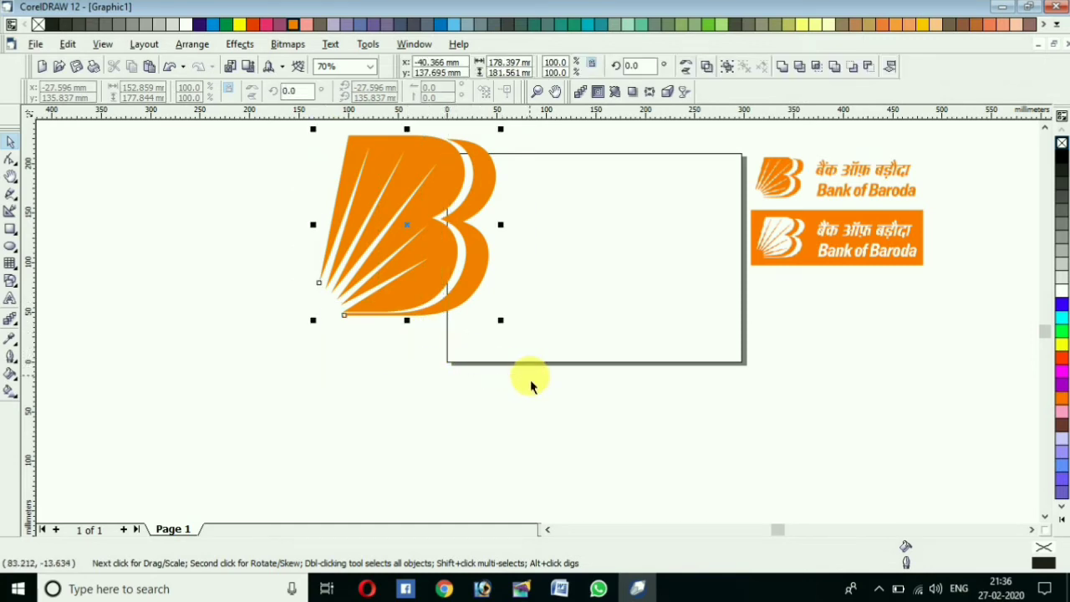
click(727, 67)
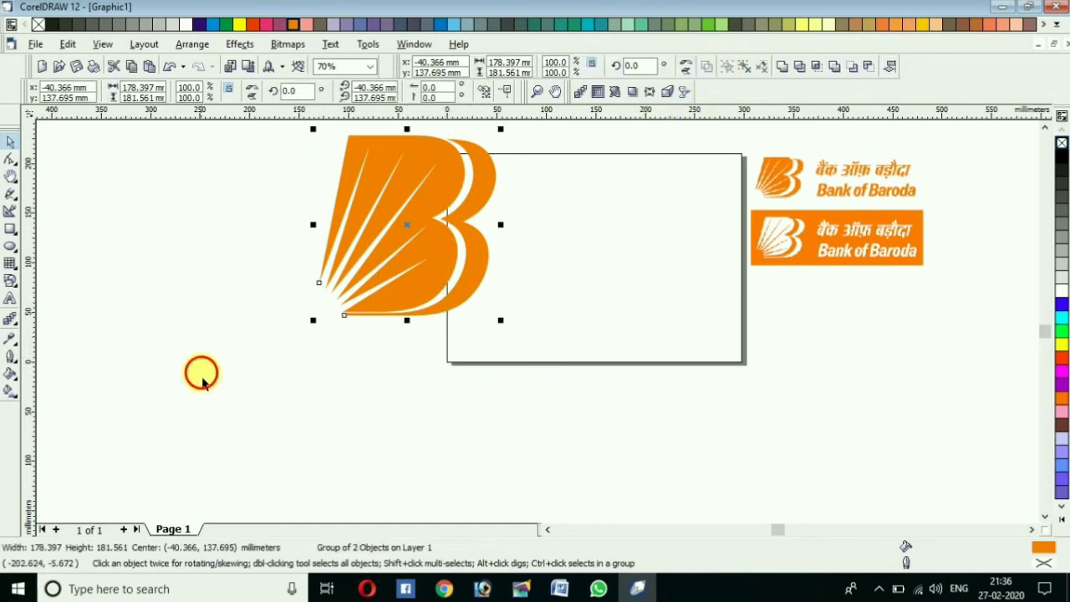
- Draw a circle about 76 mm in diameter and position it over the converging ray tips at the B's lower-left corner
click(201, 373)
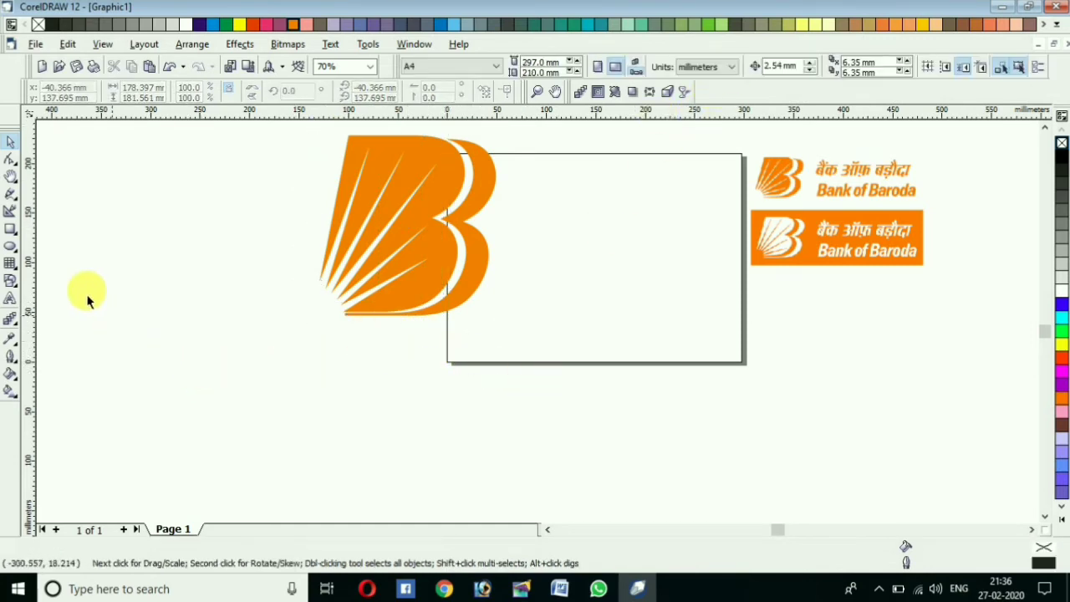
click(11, 247)
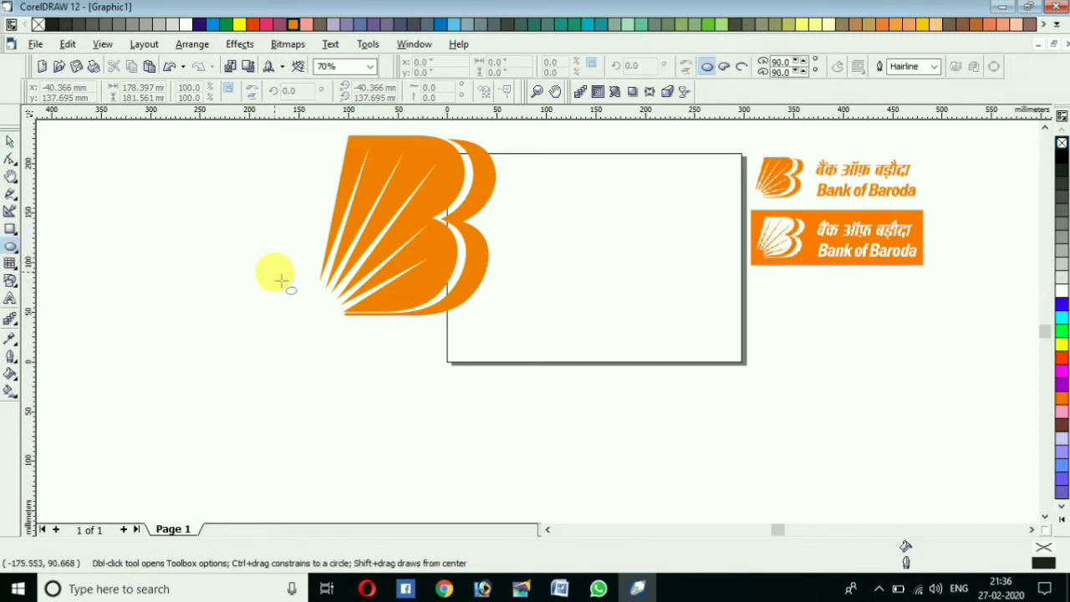
drag(282, 278, 348, 351)
click(11, 143)
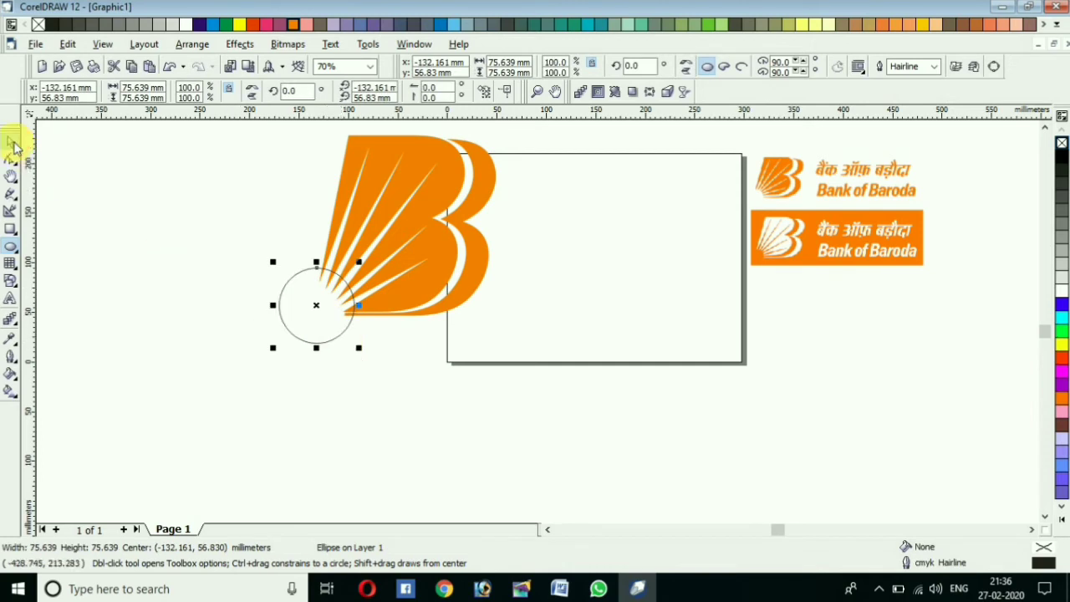
drag(303, 306, 309, 334)
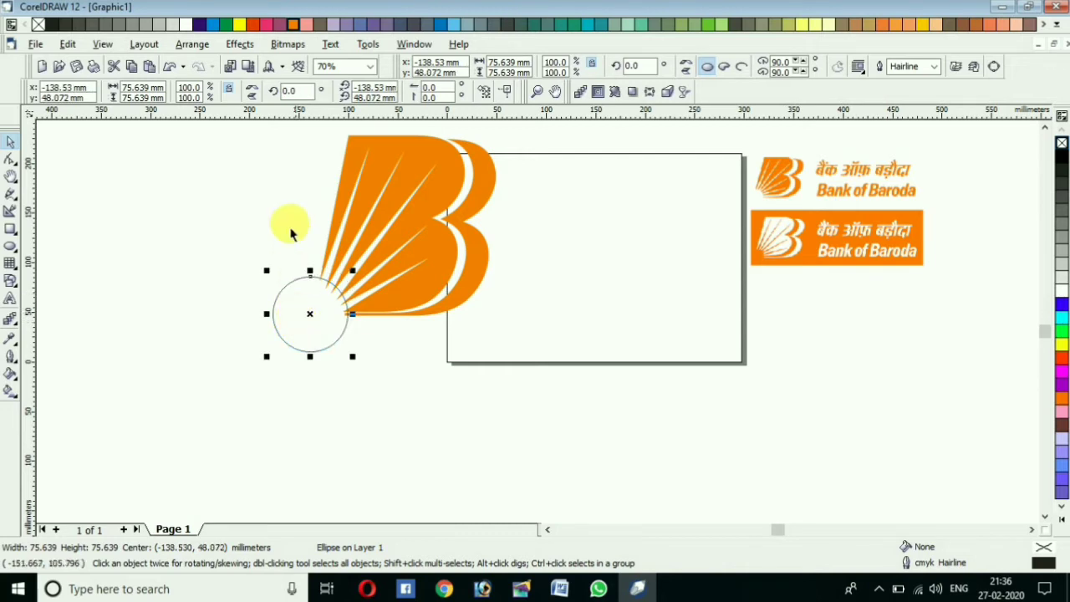
- Trim the grouped logo with the circle to round off the ray tips, and delete the circle
drag(219, 126, 545, 404)
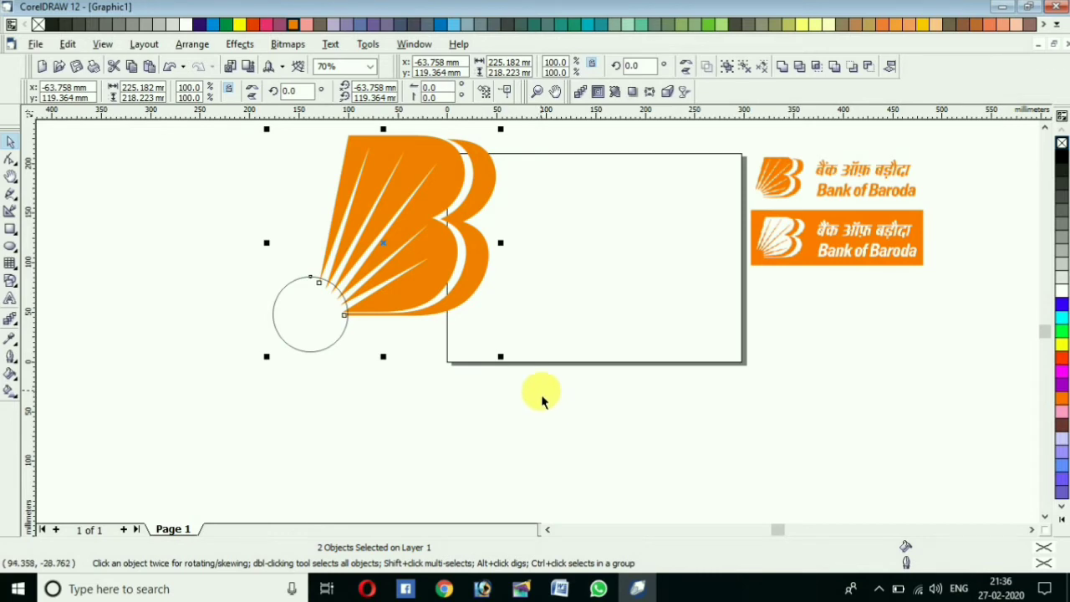
click(801, 67)
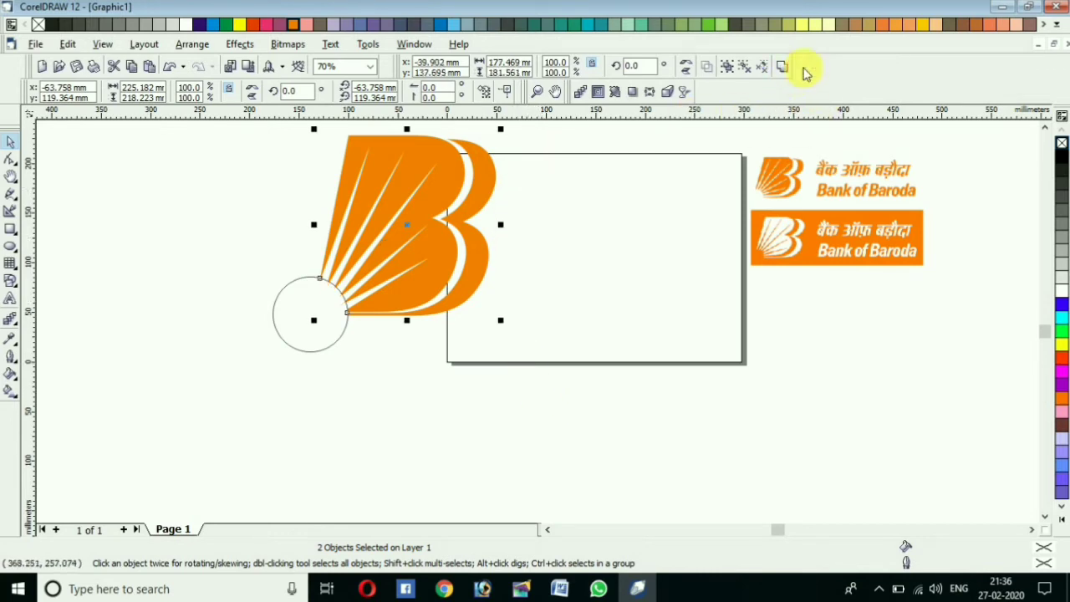
click(282, 310)
click(294, 313)
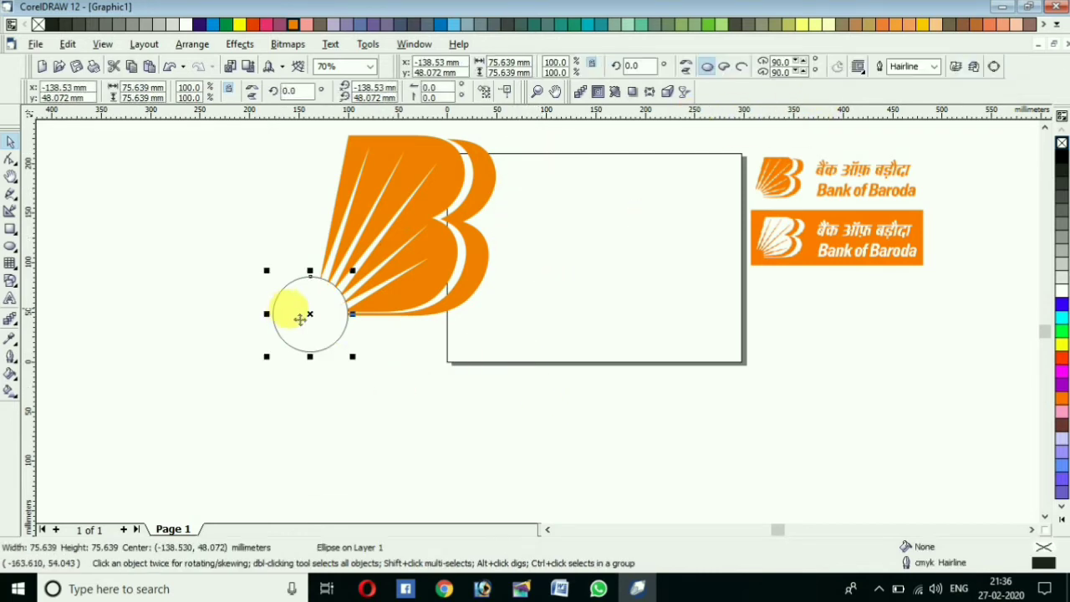
drag(293, 313, 145, 425)
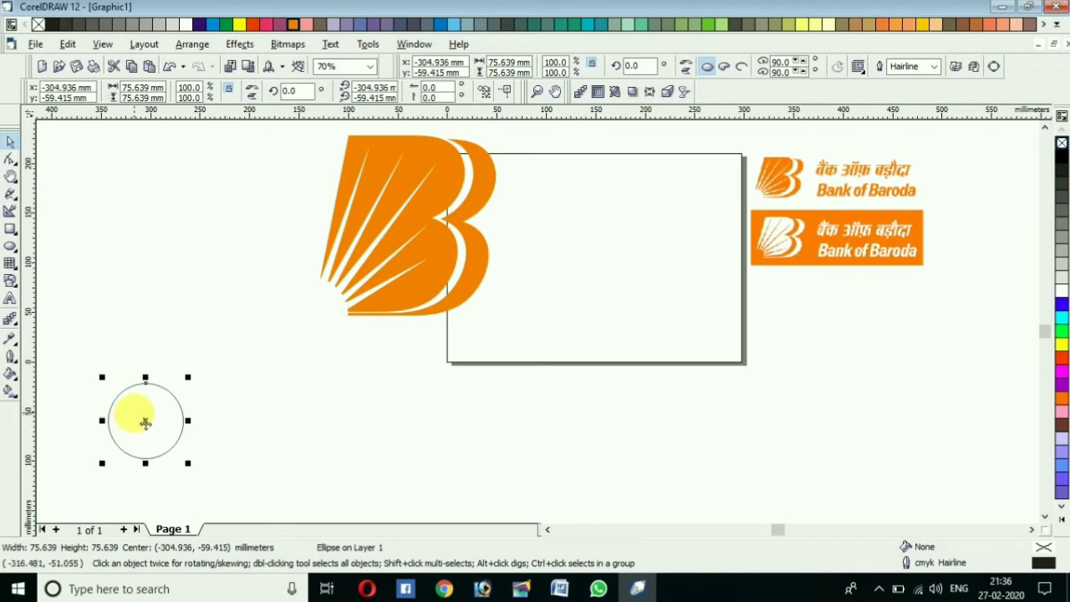
key(Delete)
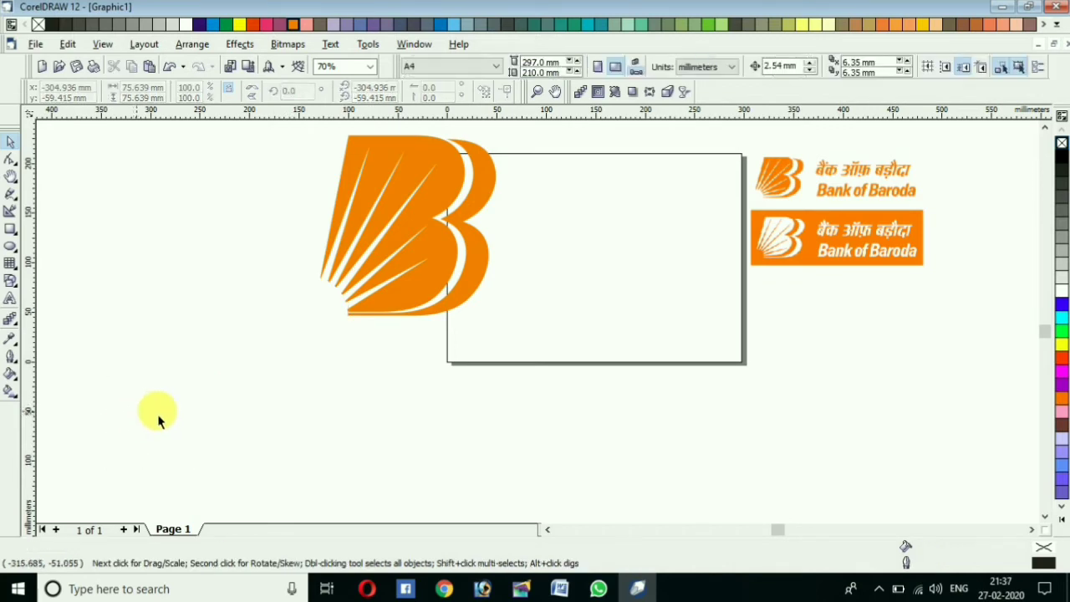
- Move the logo clear of the page and draw a rectangle about 314 × 102 mm across the page's left edge
click(412, 248)
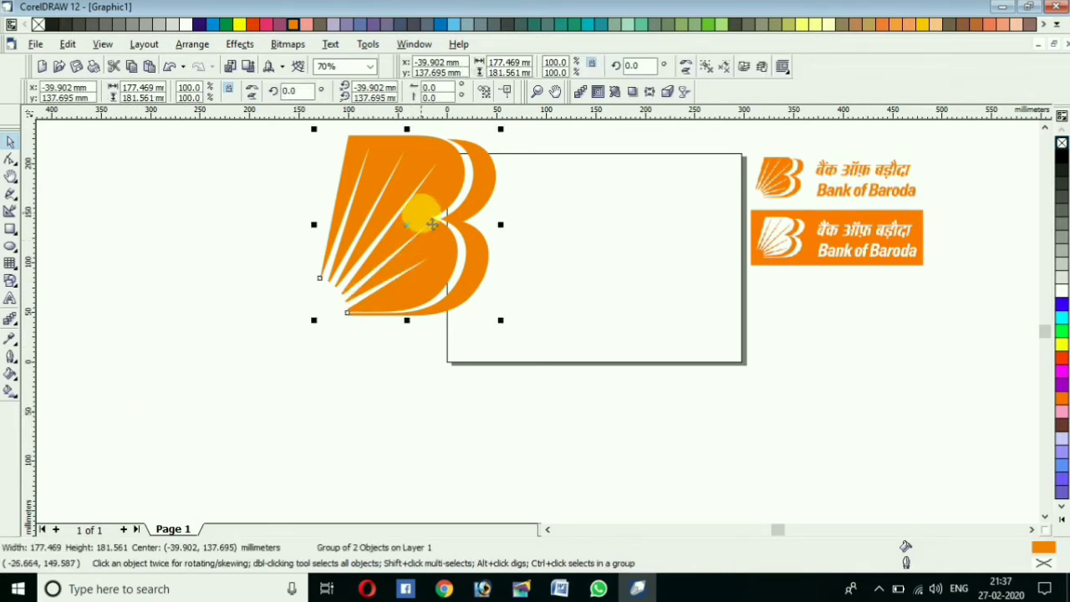
drag(411, 217, 155, 365)
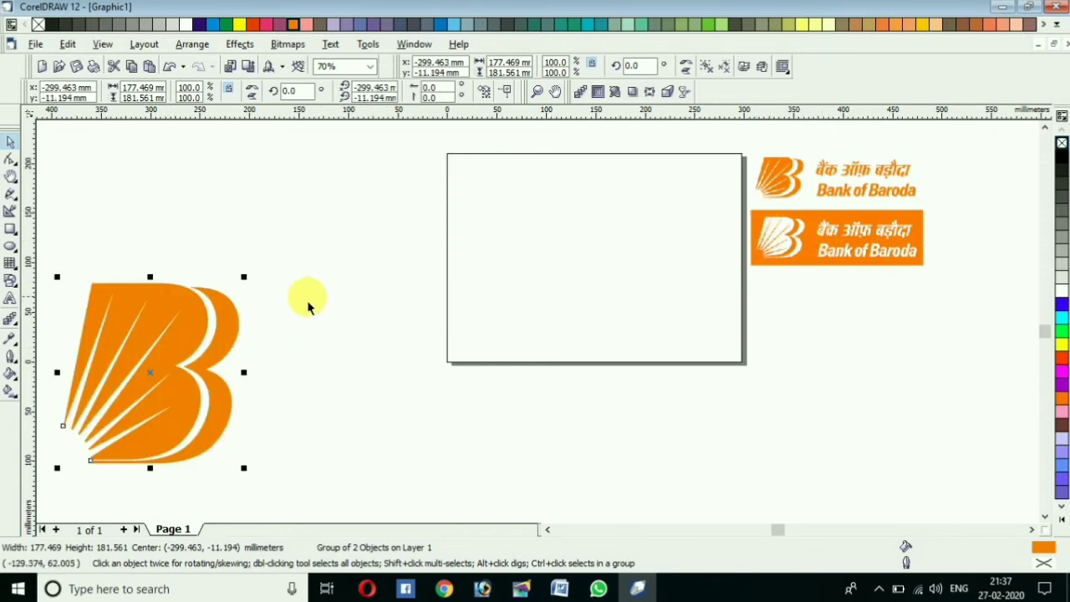
click(11, 230)
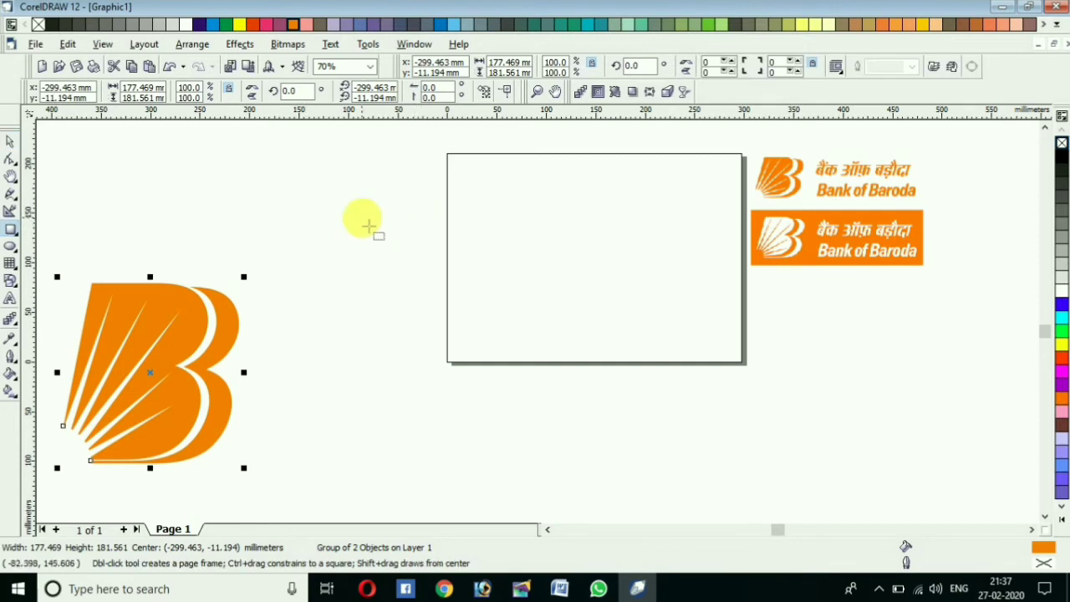
mouse_move(360, 207)
mouse_down()
mouse_move(435, 297)
mouse_move(676, 314)
mouse_up()
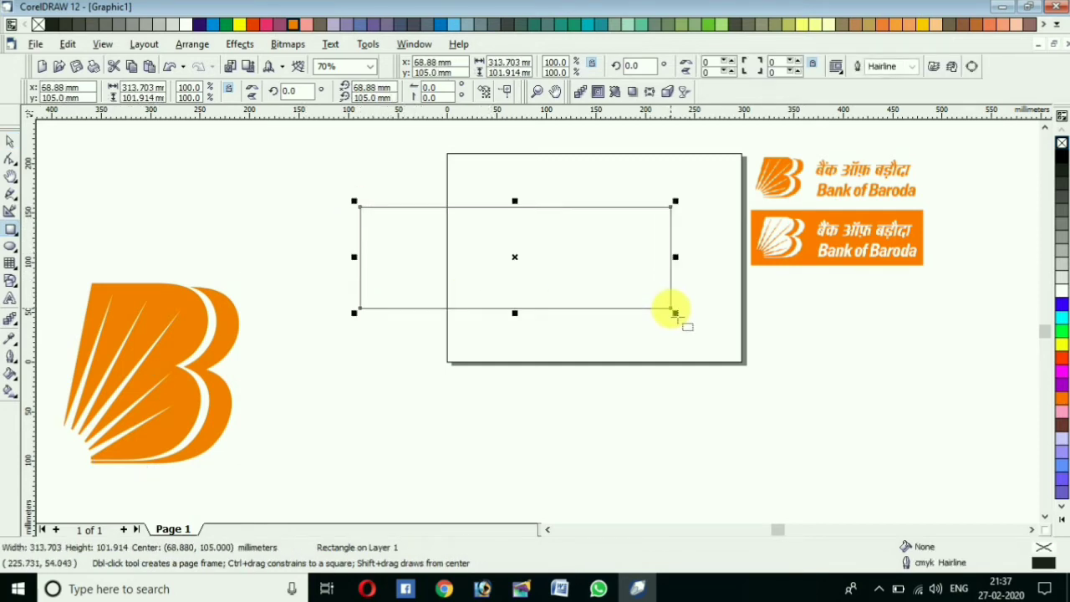
- Fill the rectangle with orange and remove its outline
click(296, 26)
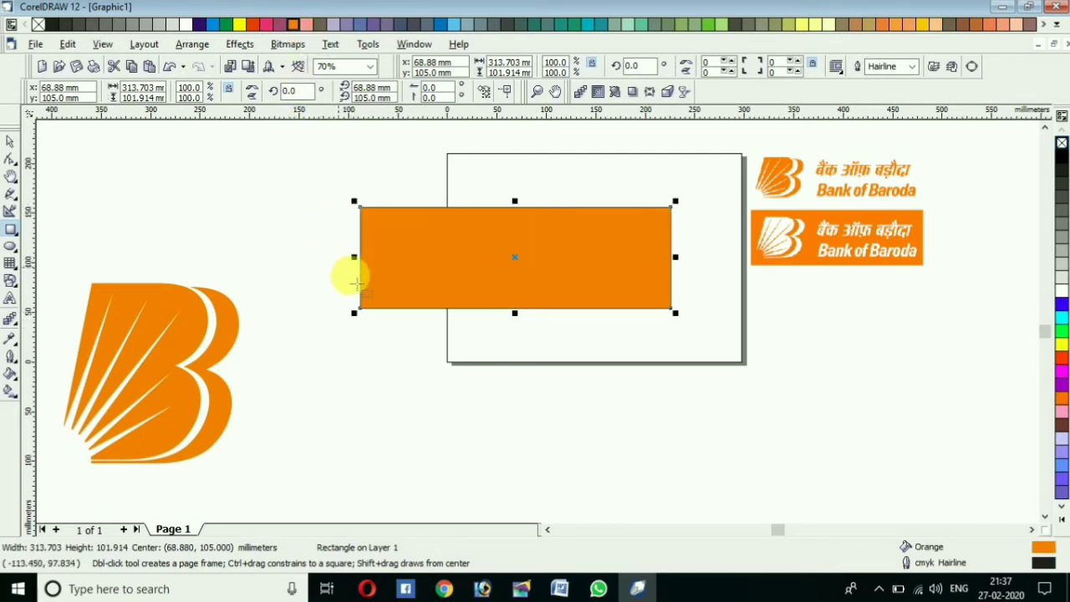
click(10, 140)
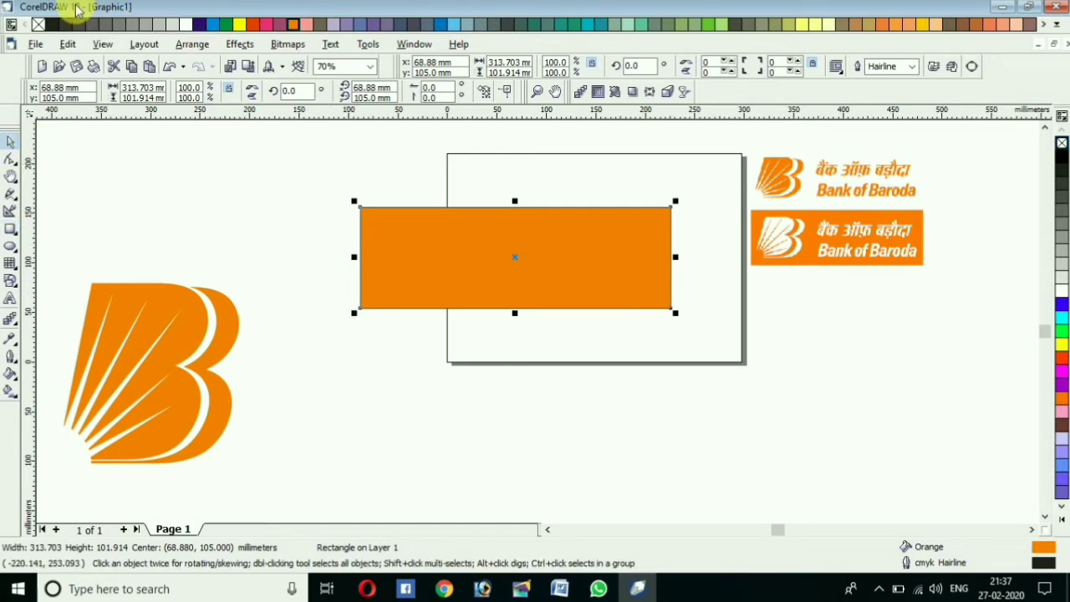
right_click(37, 24)
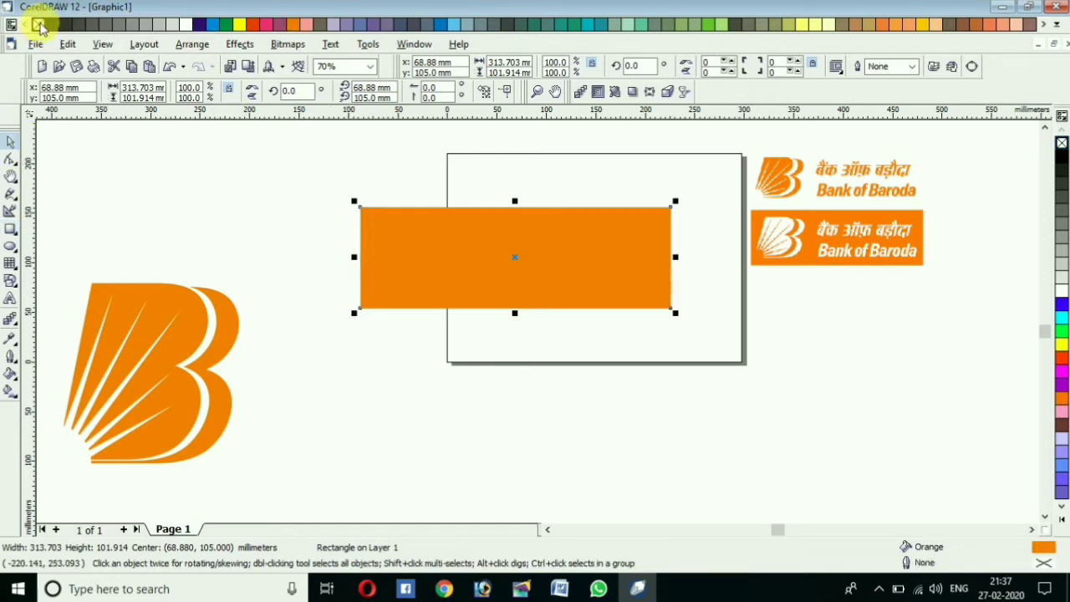
- Scale the logo down to about 92 × 94 mm and place it on the left end of the orange rectangle
click(188, 323)
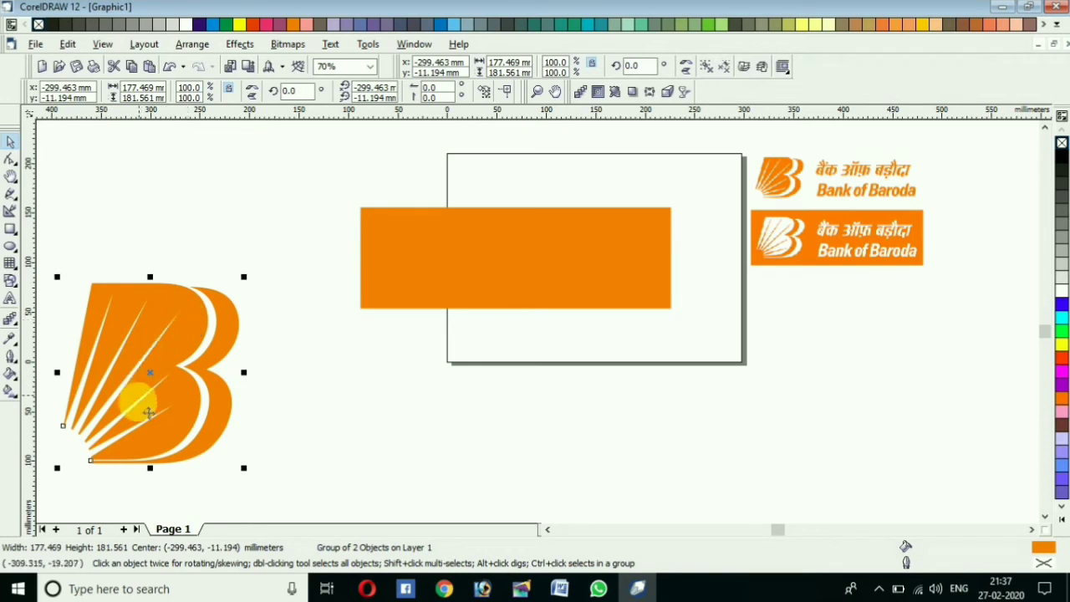
drag(243, 277, 158, 363)
click(399, 308)
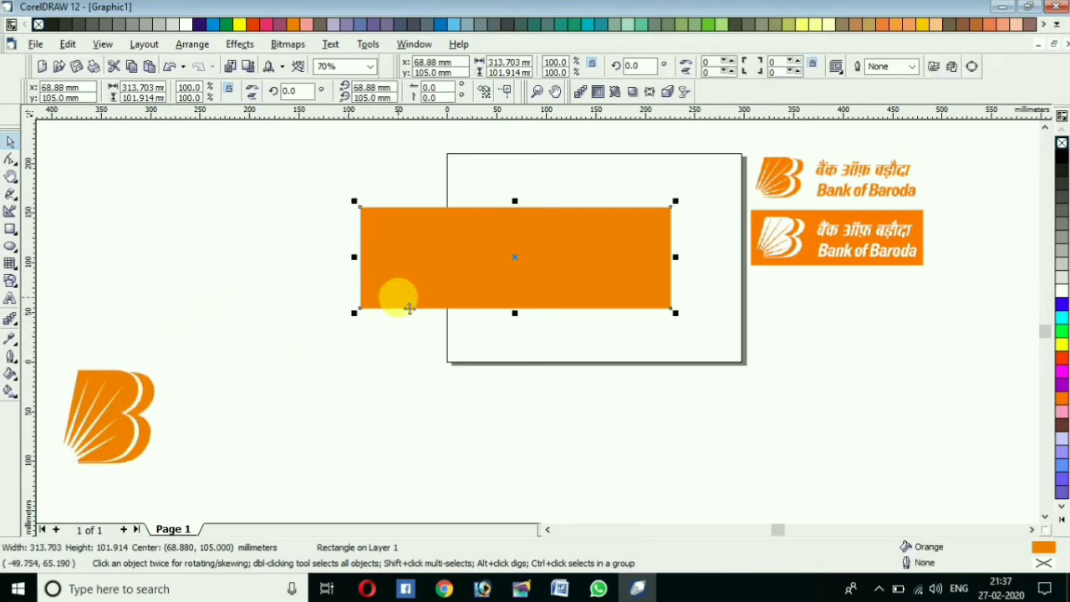
click(135, 418)
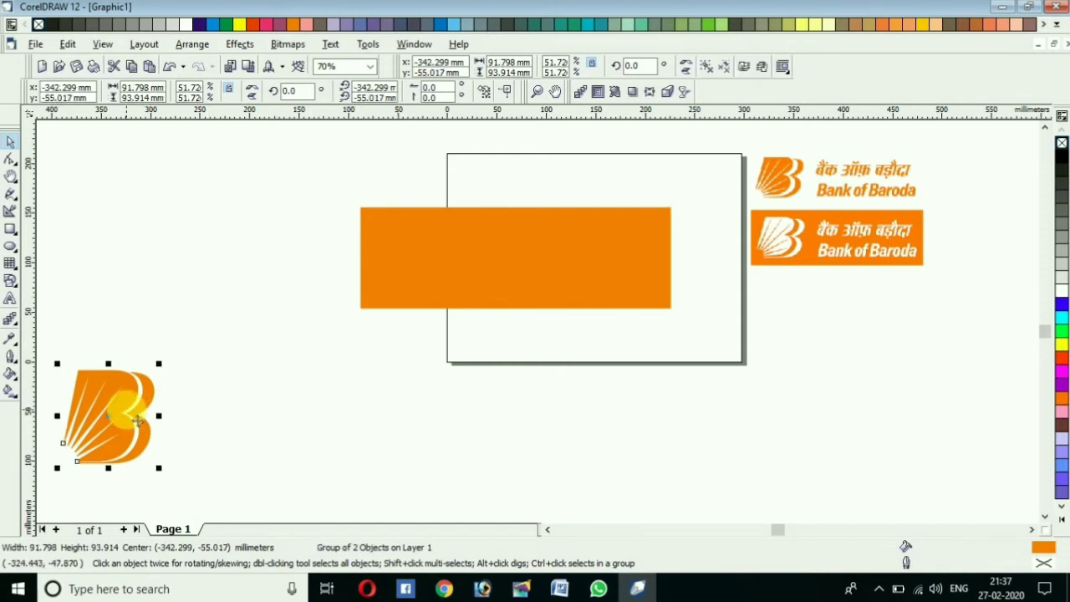
drag(109, 414, 409, 263)
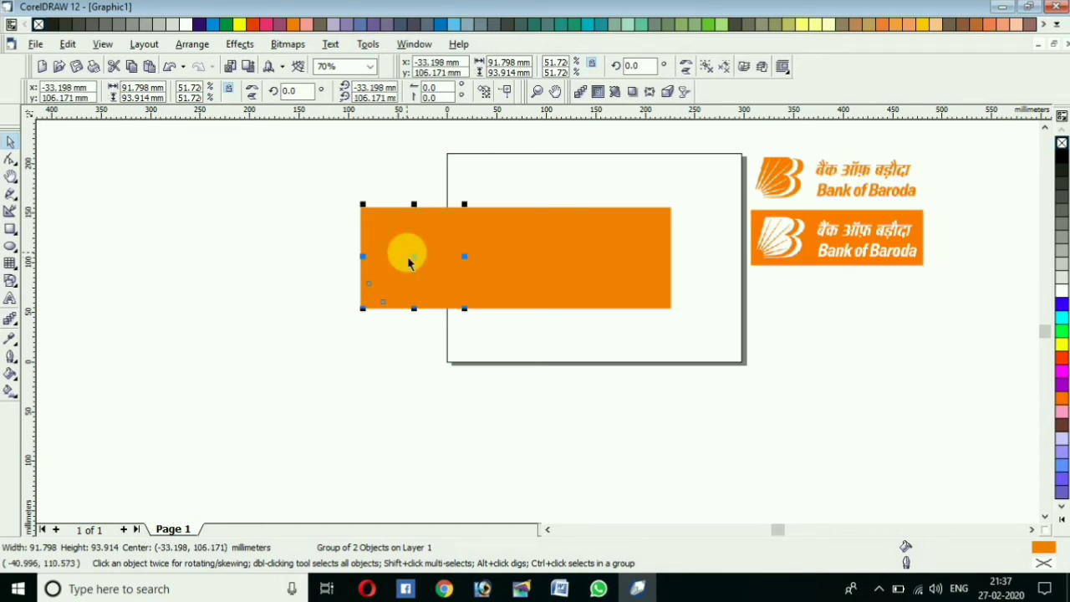
- Send the orange rectangle to the back, behind the logo
right_click(409, 263)
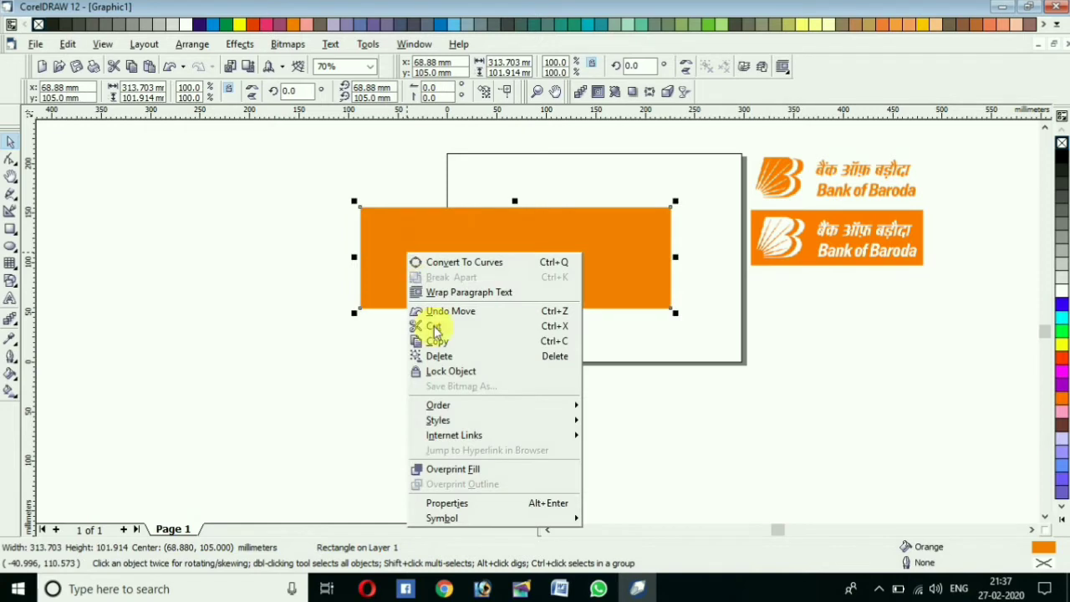
mouse_move(493, 407)
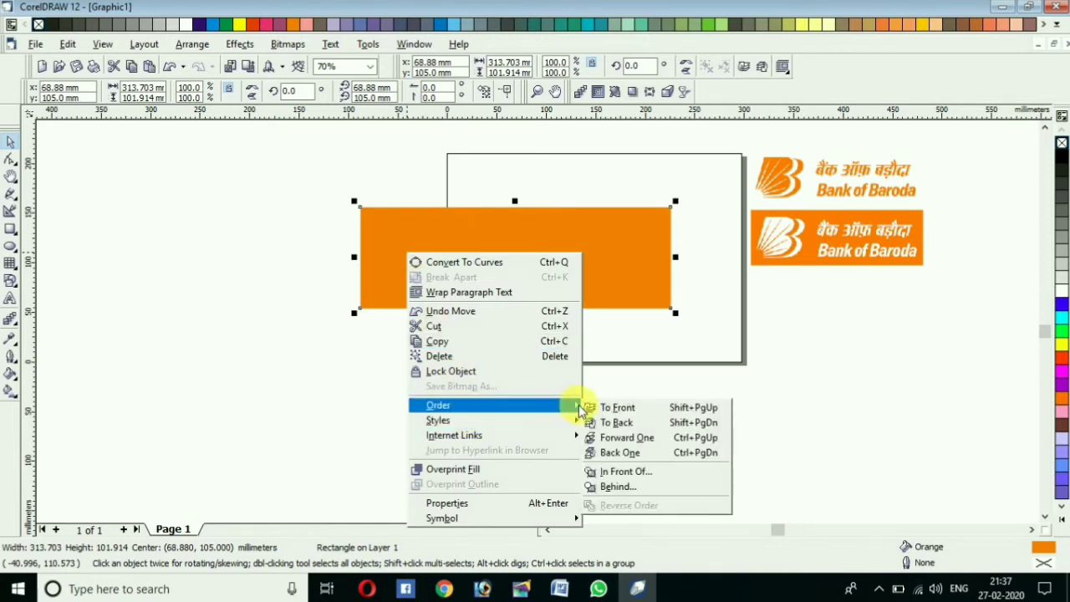
click(618, 423)
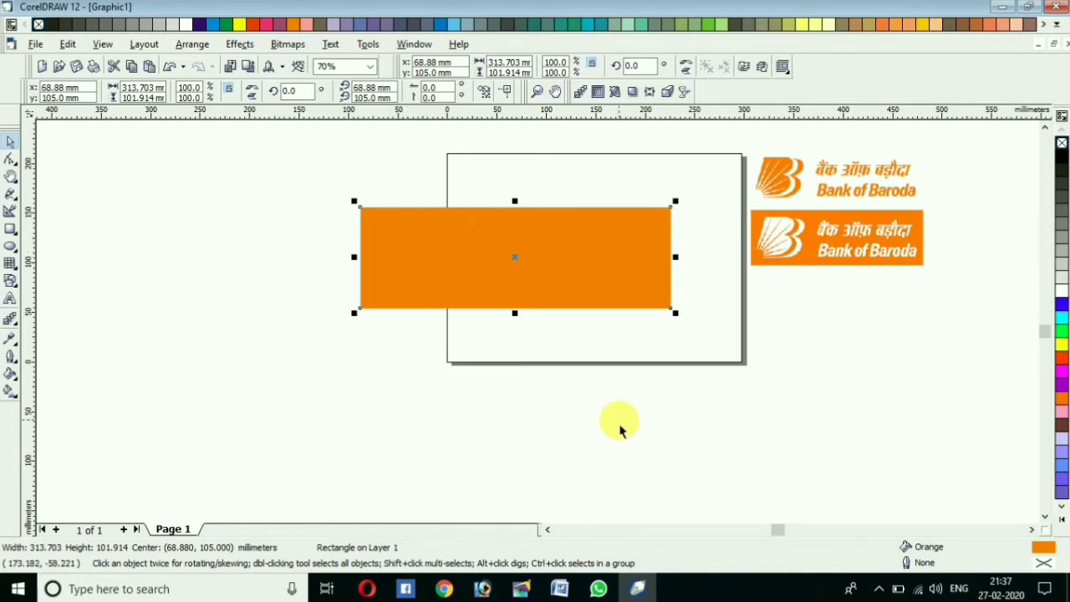
- Fill the logo on the orange rectangle with white
click(370, 354)
alt+click(390, 287)
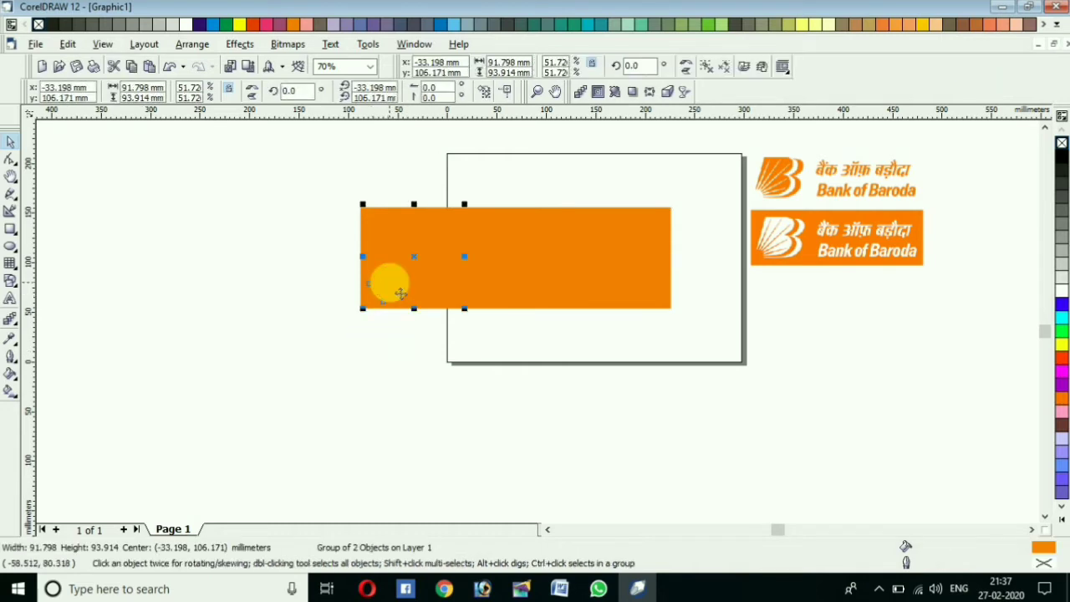
click(186, 25)
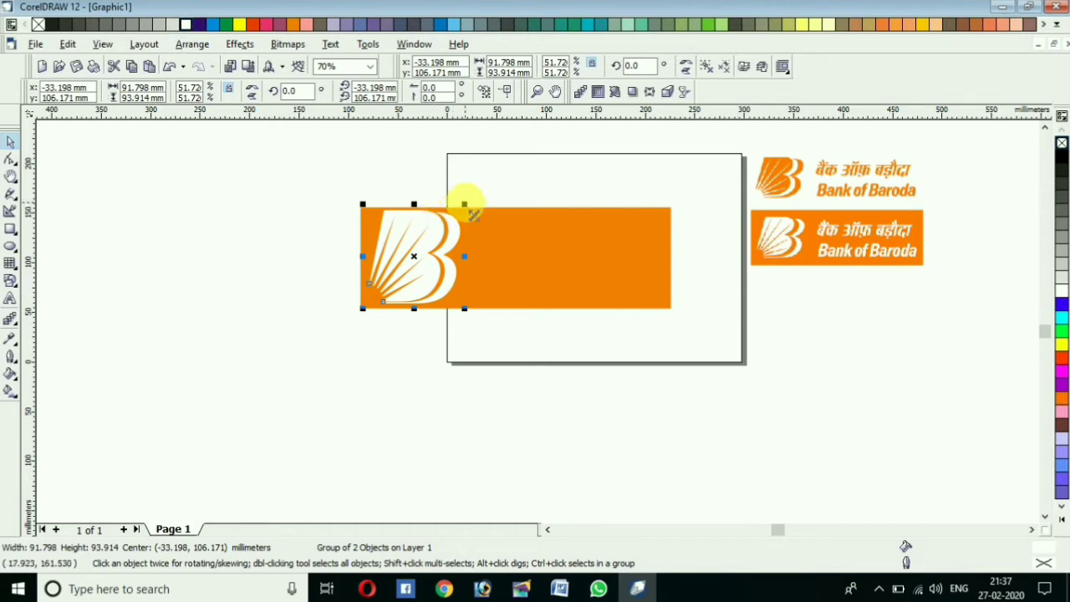
- Reduce the white logo to about 83 × 85 mm from its center and nudge it 2.54 mm left and 2.54 mm down
drag(465, 205, 449, 237)
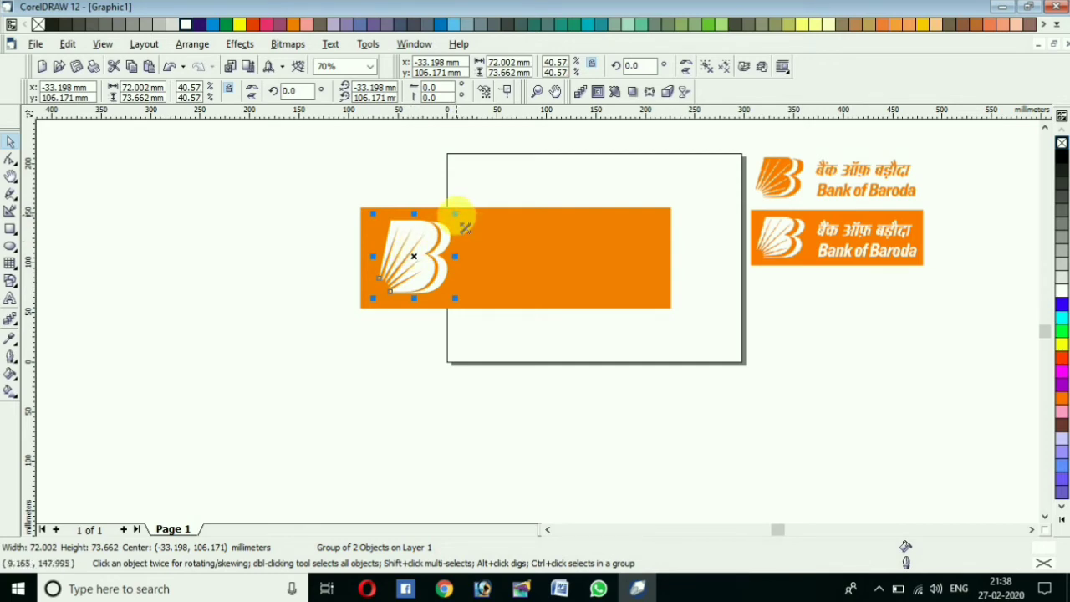
drag(454, 210, 462, 208)
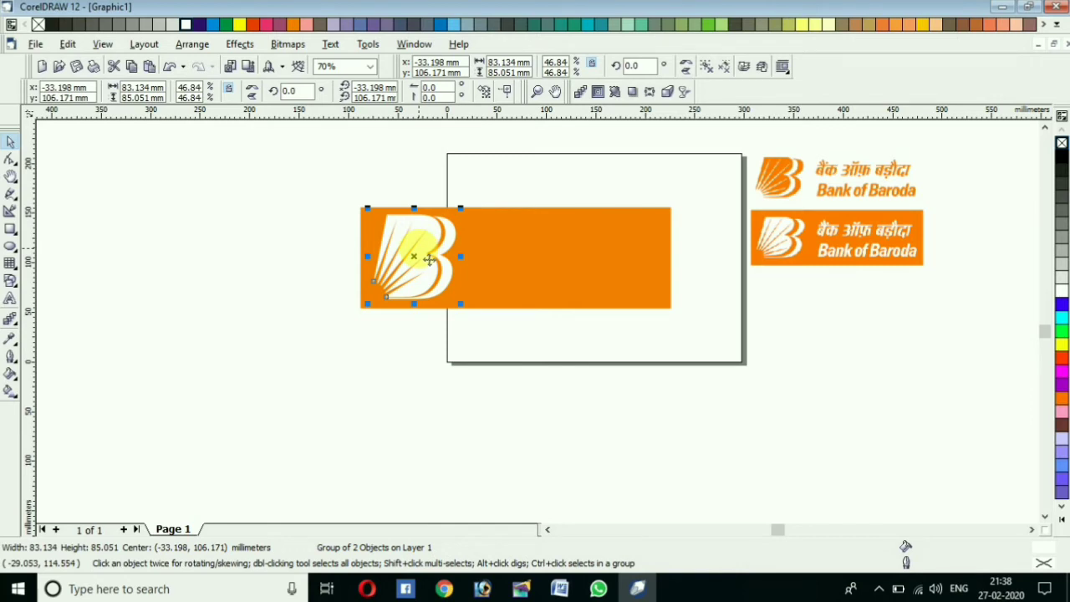
key(Left)
key(Down)
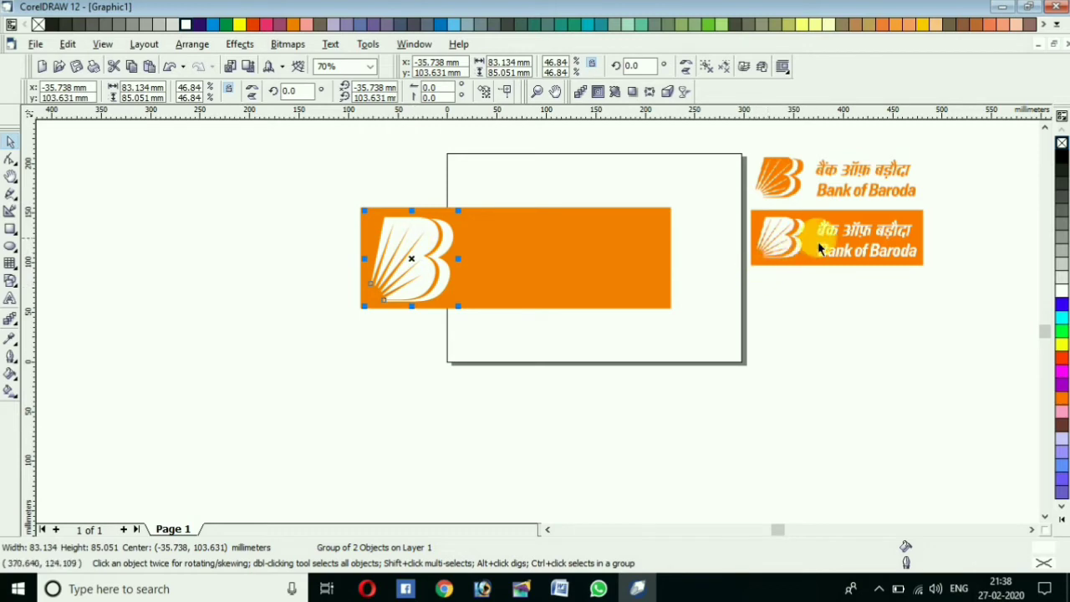
- Start an artistic text object below the orange rectangle in Kruti Dev 010 at about 240 pt
click(10, 299)
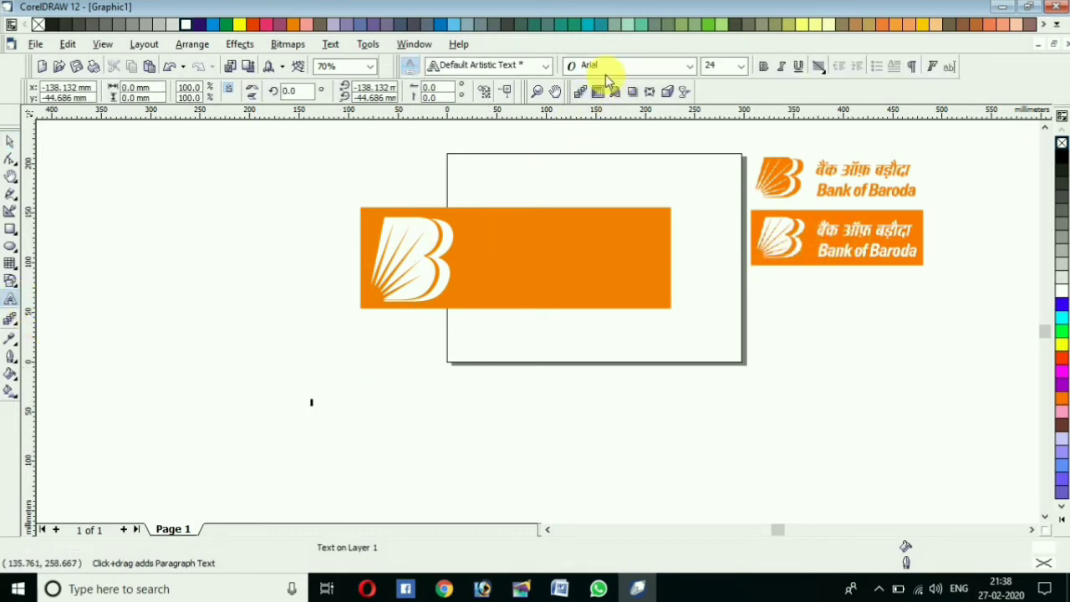
click(692, 67)
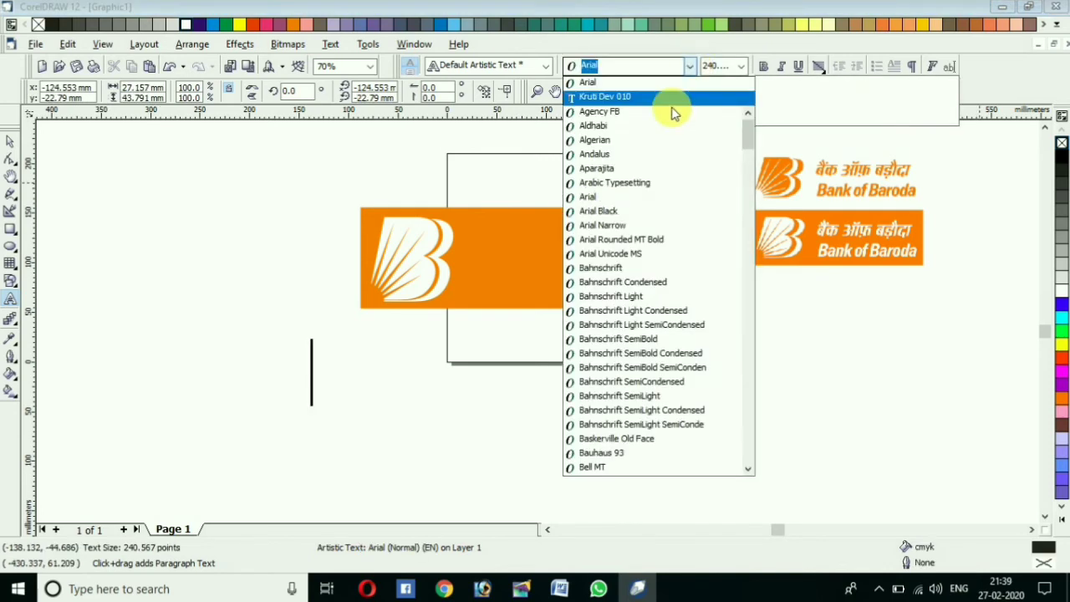
click(669, 98)
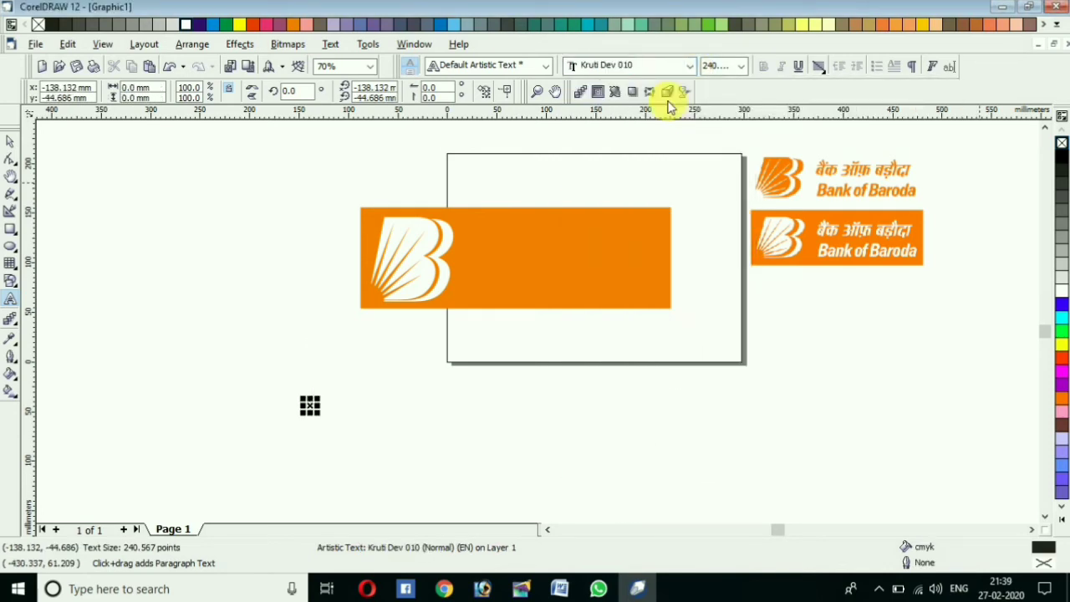
- Enter the Hindi bank name "बैंक ऑफ बडौदा" as the artistic text below the orange rectangle
click(310, 405)
text(c)
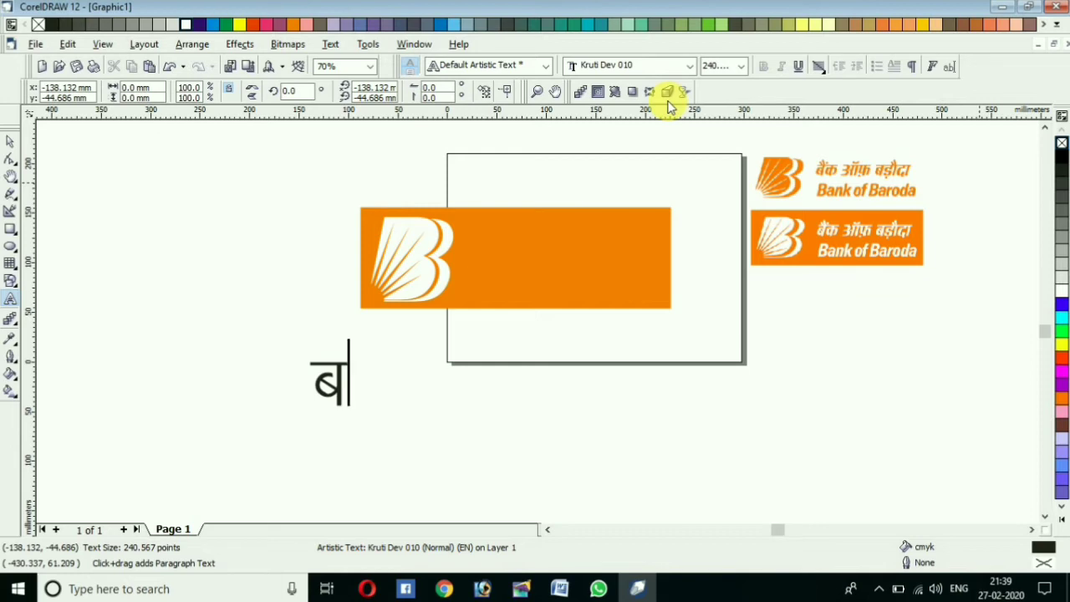
text(S)
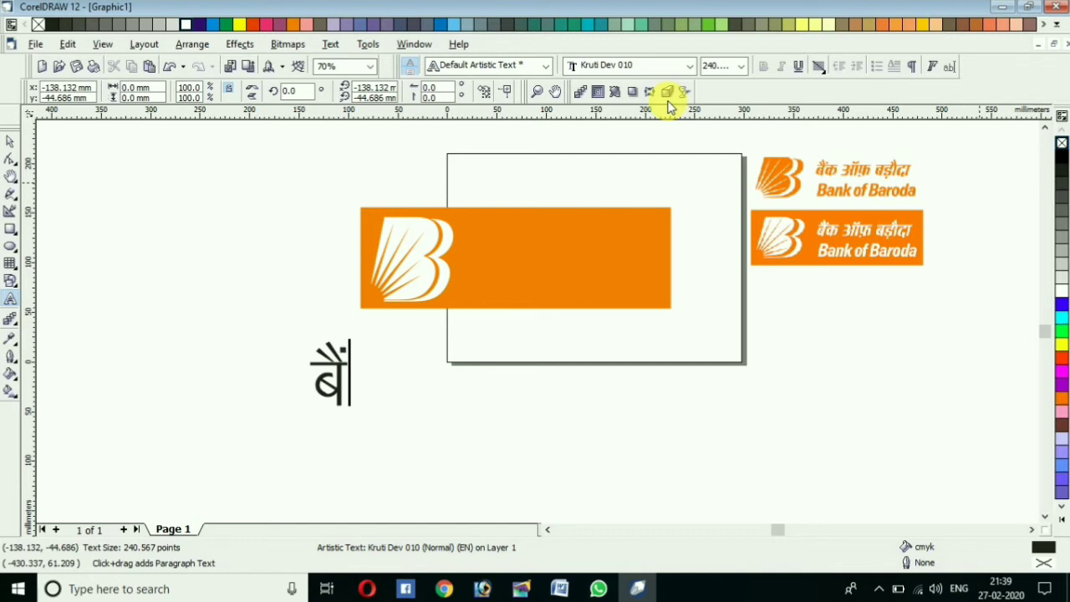
text(d)
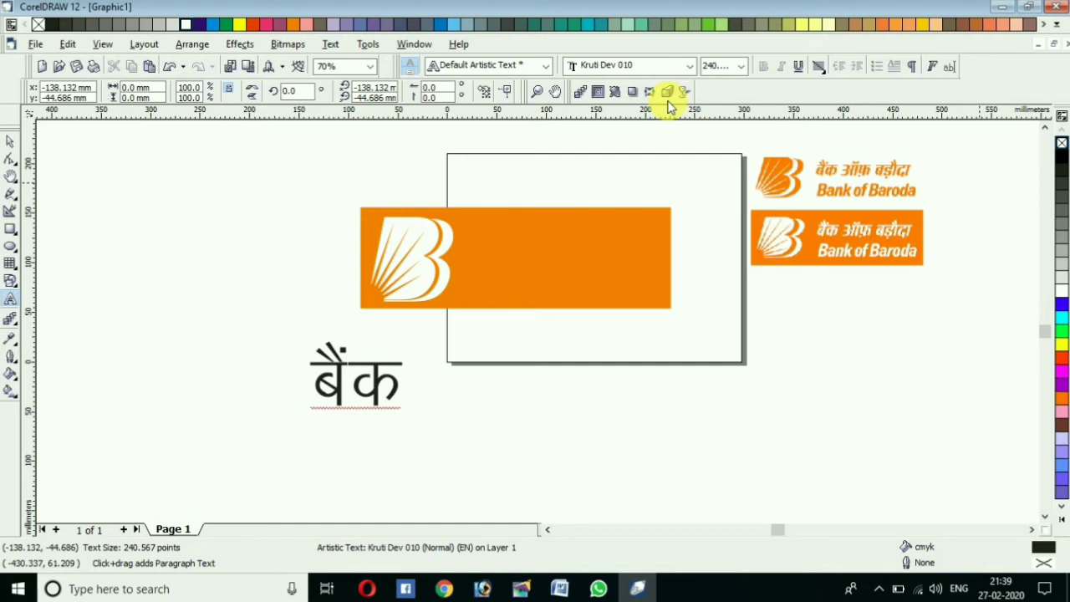
text(v)
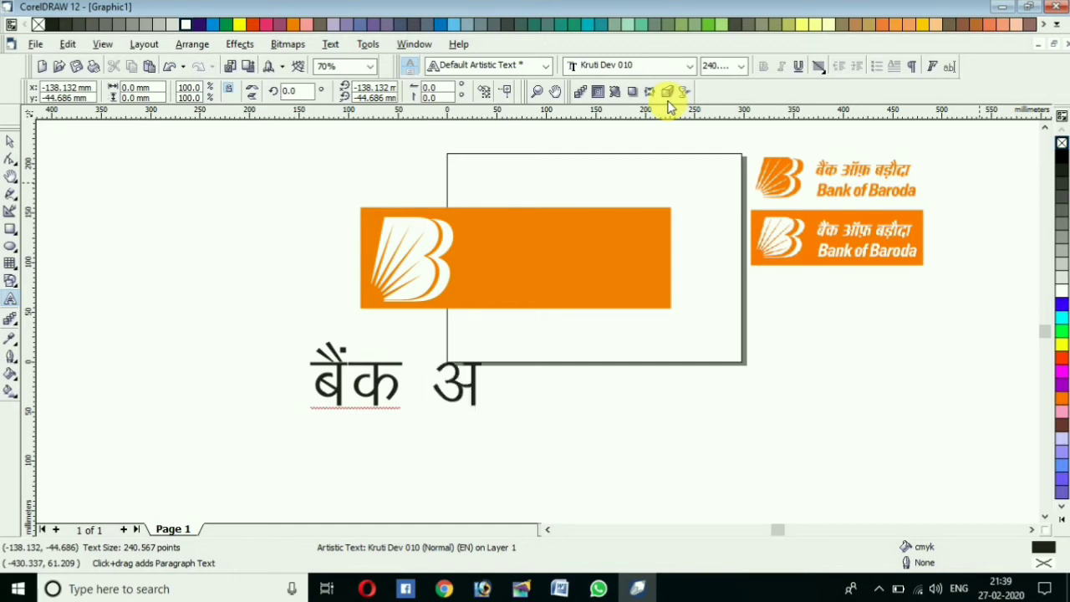
text(k)
text(W)
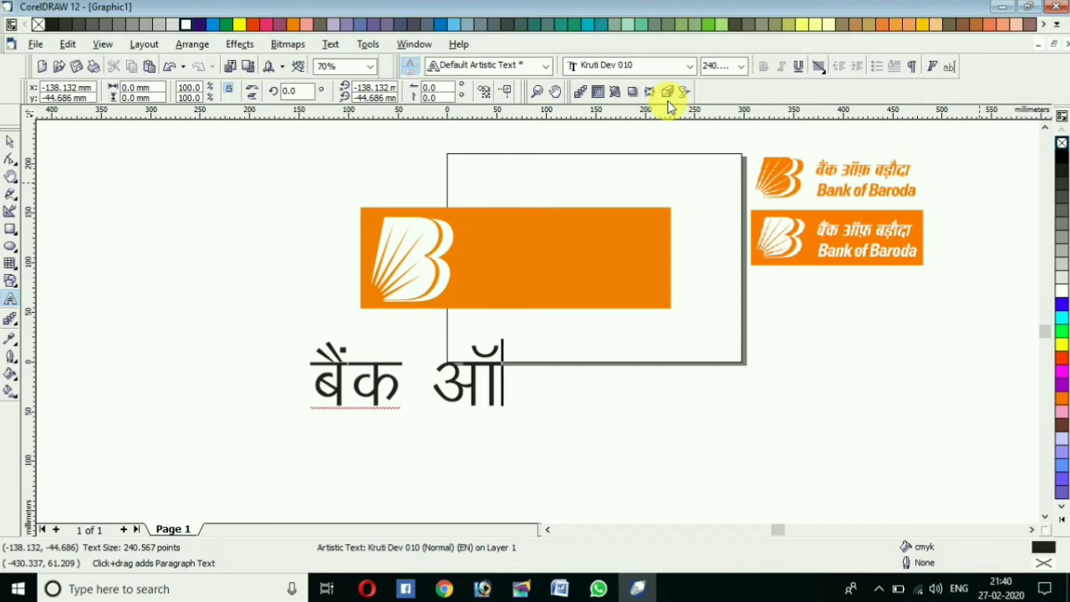
text(Q)
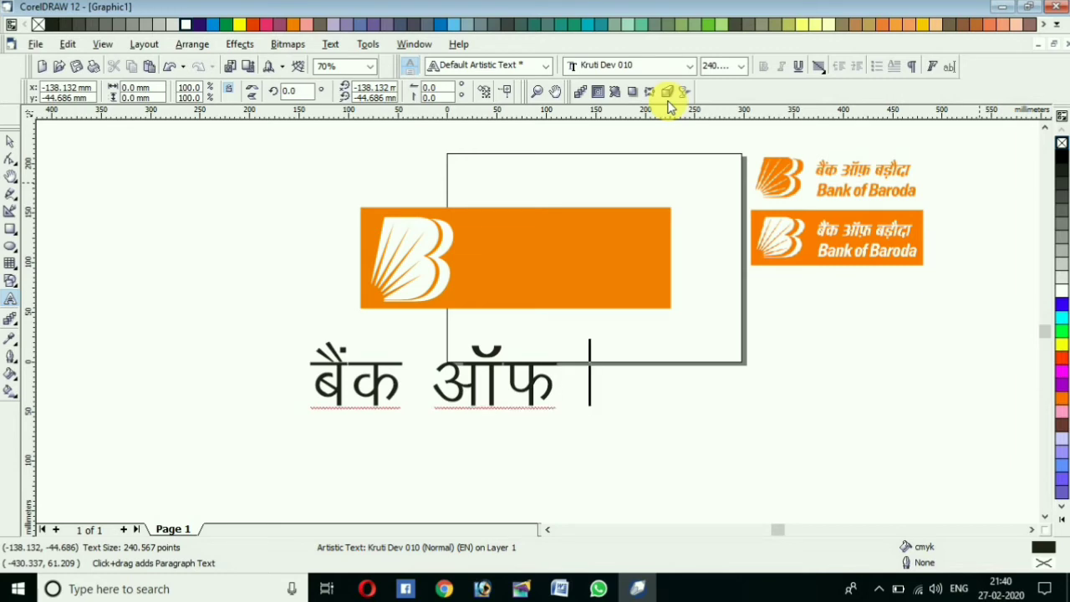
text( cM)
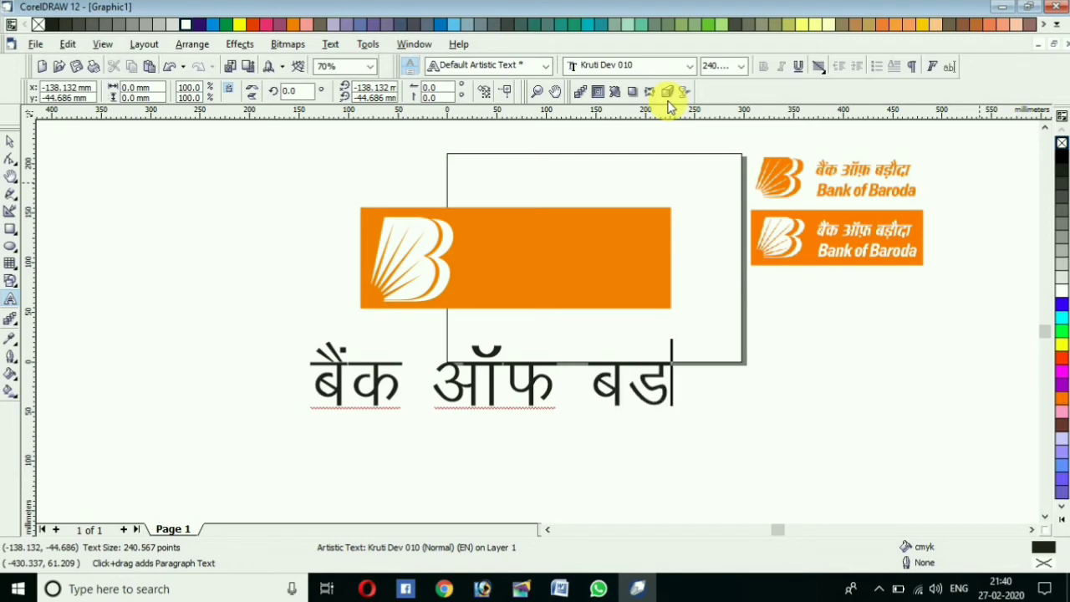
text(kS)
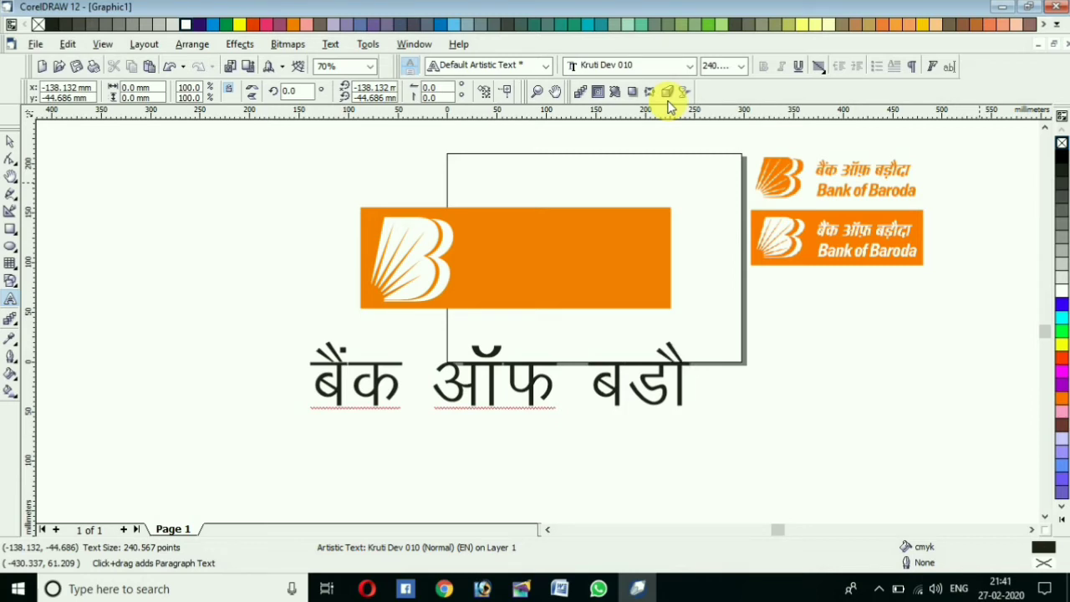
text(n)
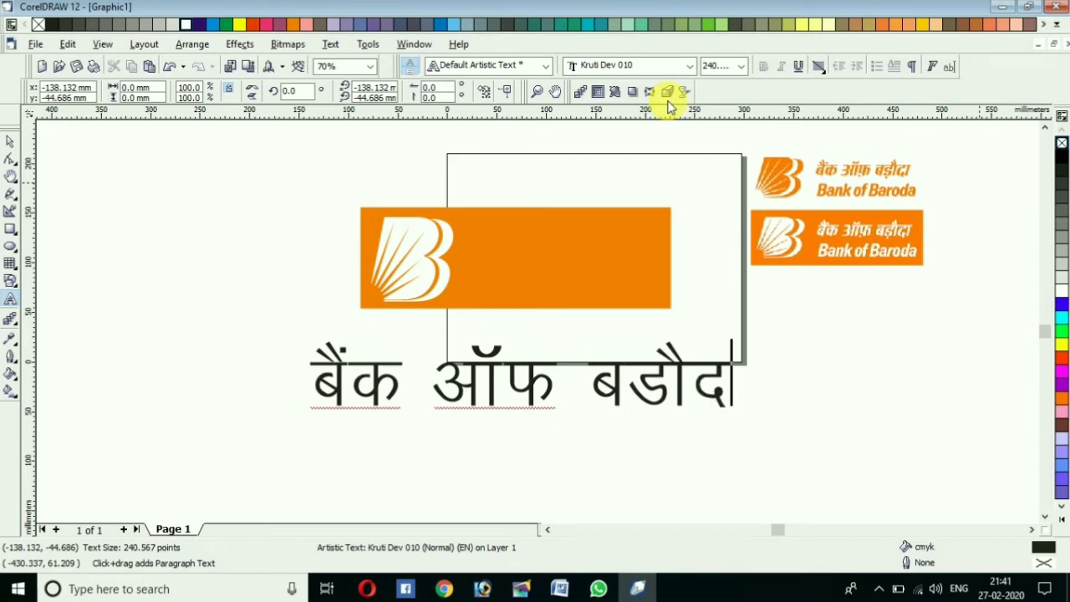
text(k)
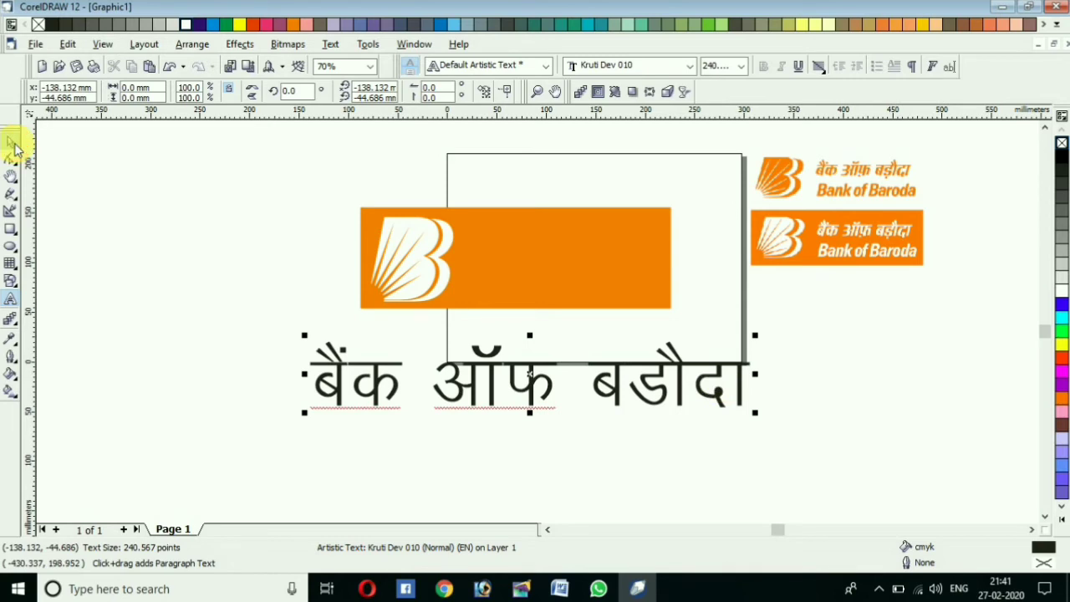
- Reduce the Hindi text to about 201 × 37 mm and place it on the orange banner beside the logo
click(11, 143)
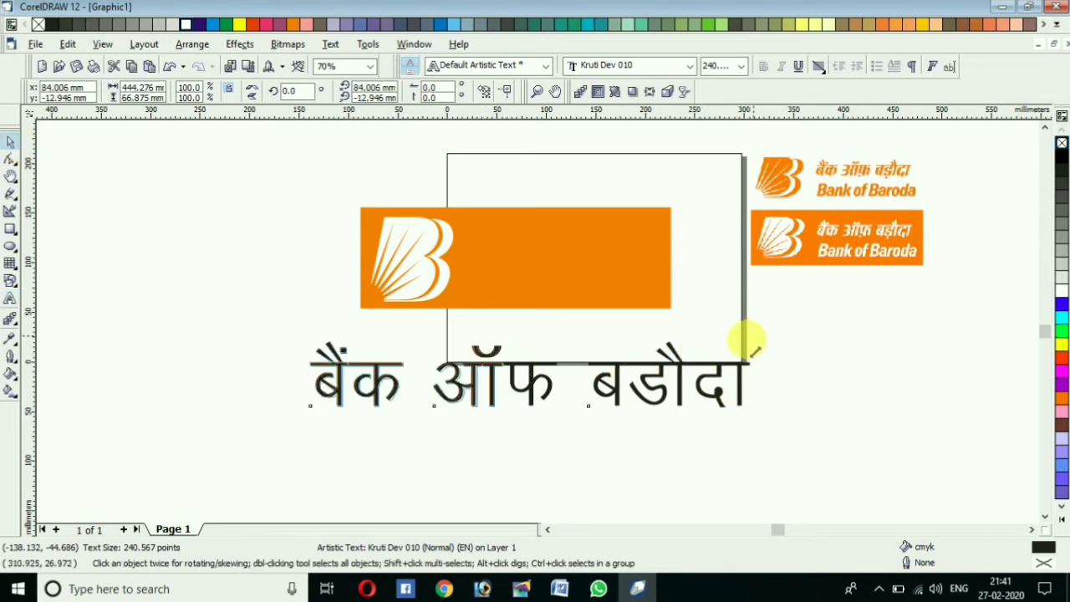
drag(753, 347, 633, 397)
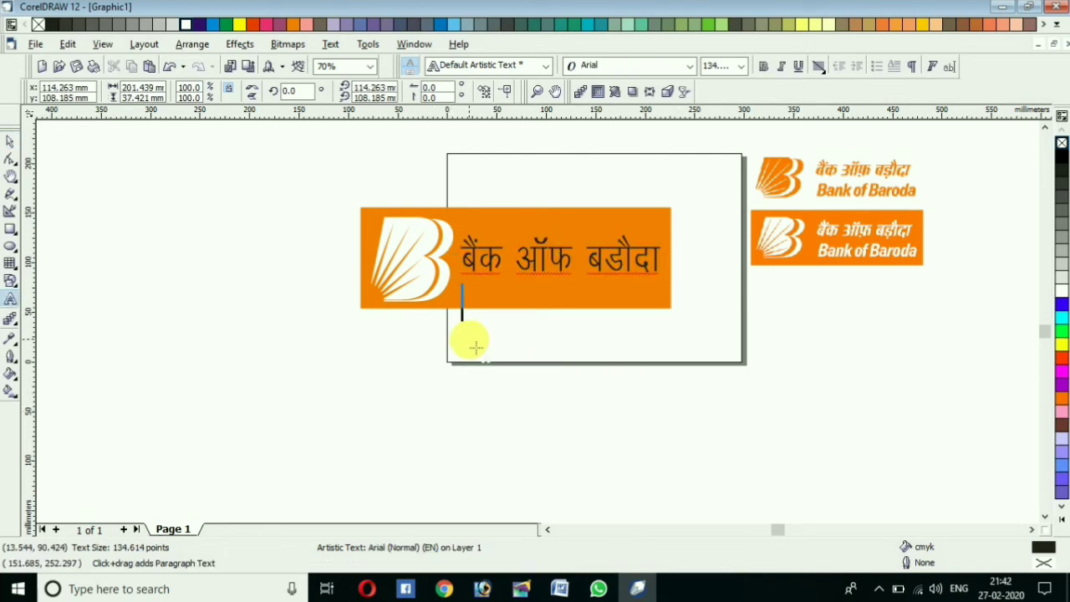
- Add "Bank of Baroda" in Arial at about 134.6 pt below the Hindi text and separate it into its own text object
text(Bank of Baroda)
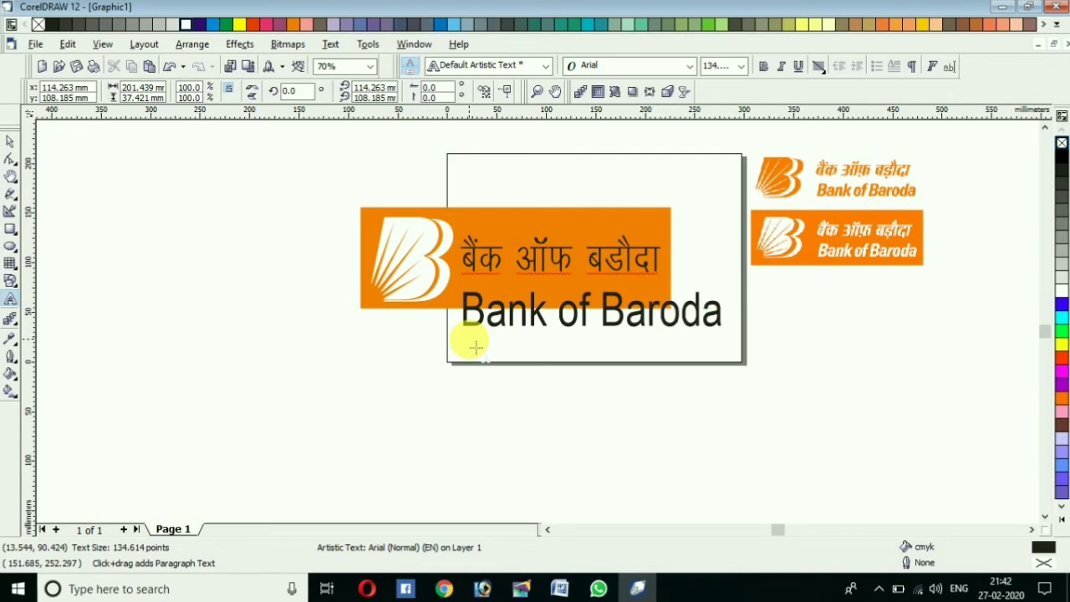
key(Escape)
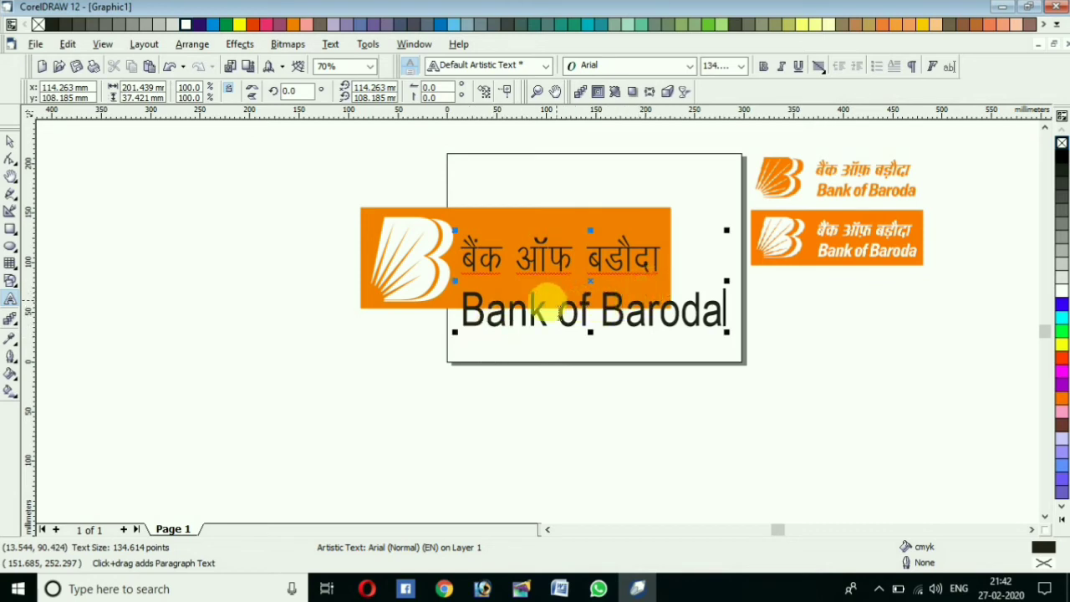
click(11, 144)
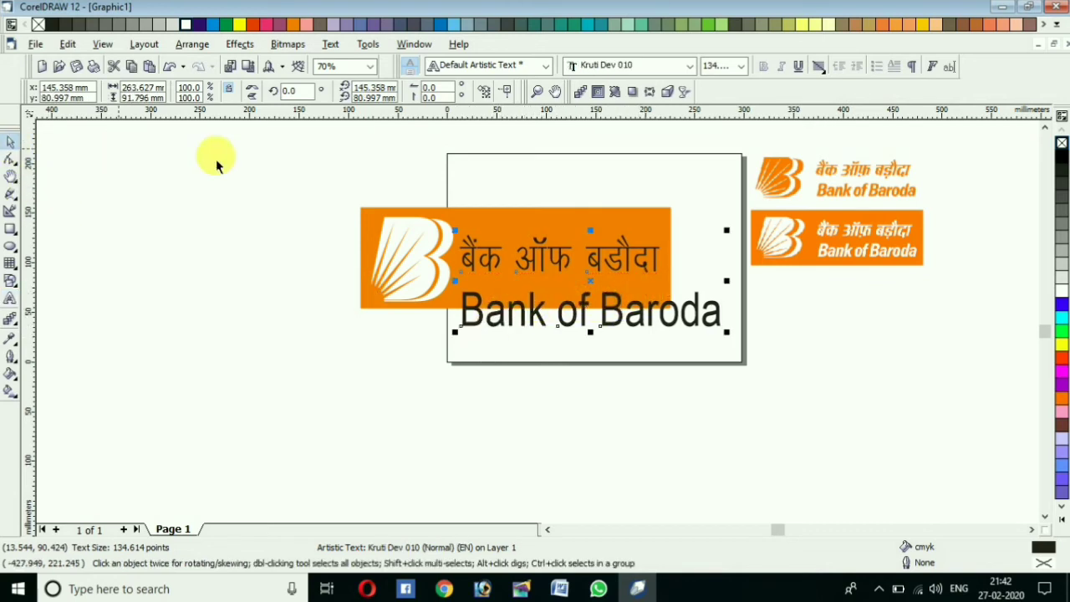
click(227, 268)
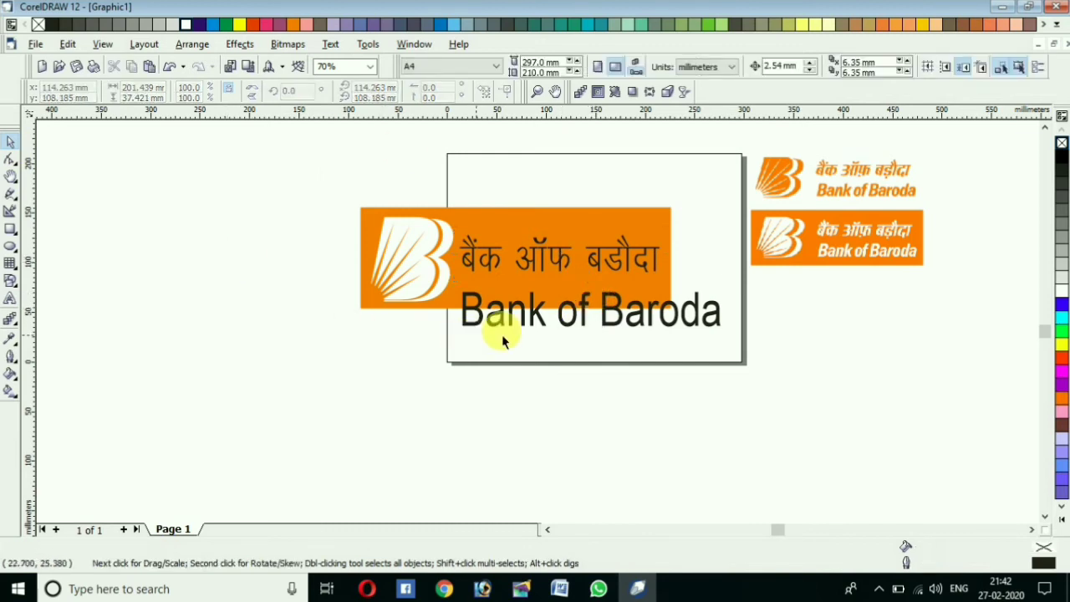
- Make the "Bank of Baroda" text bold and italic and narrow it to about 209 mm wide
click(574, 310)
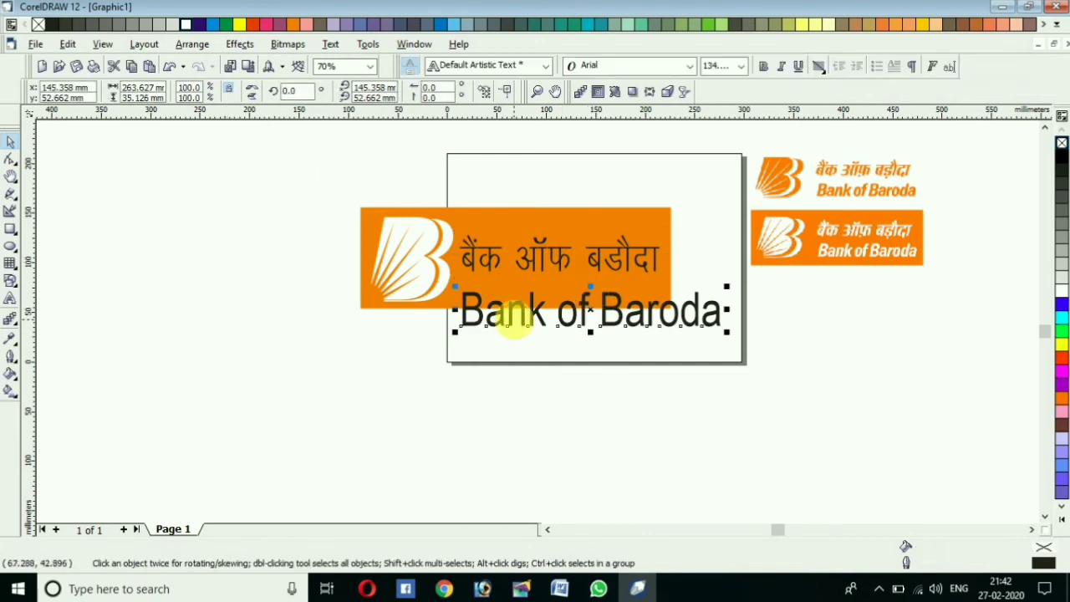
click(764, 68)
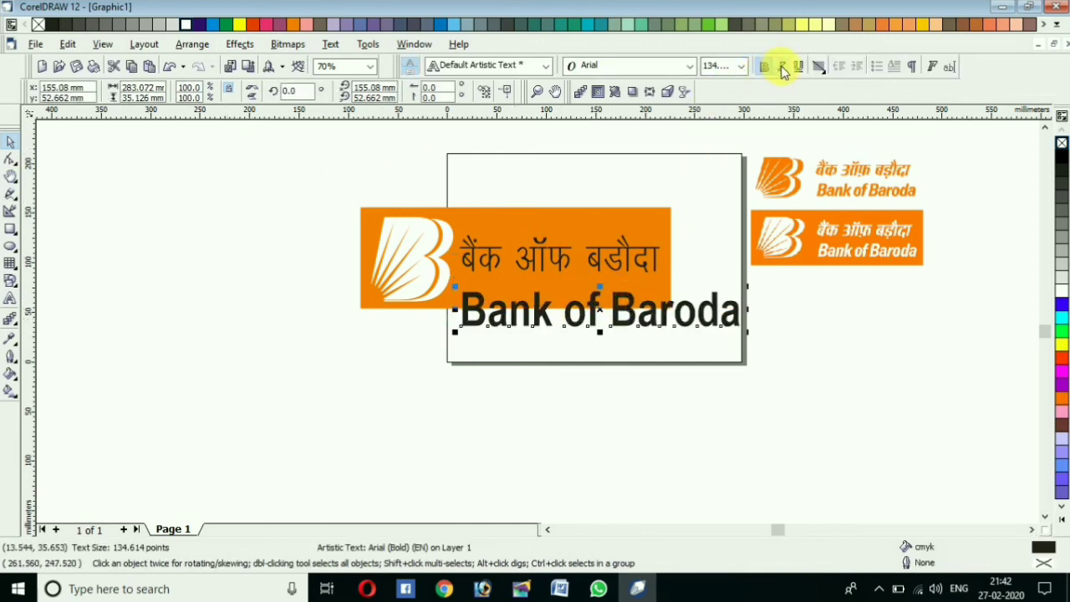
click(783, 69)
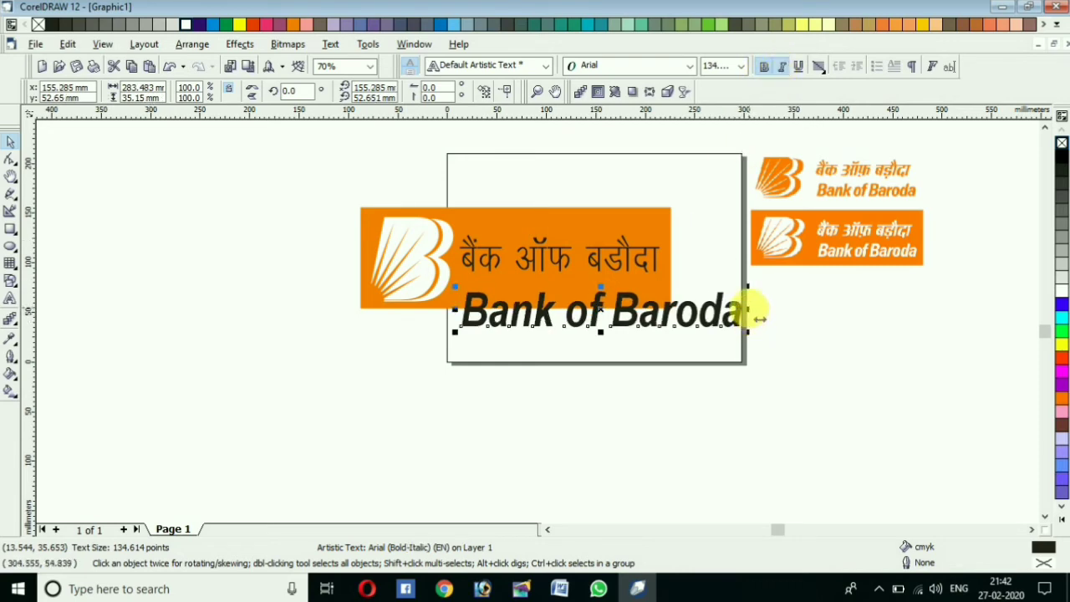
drag(754, 311, 676, 322)
- Reduce the Hindi text to about 168 × 31 mm and move it up near the banner's upper edge
click(631, 263)
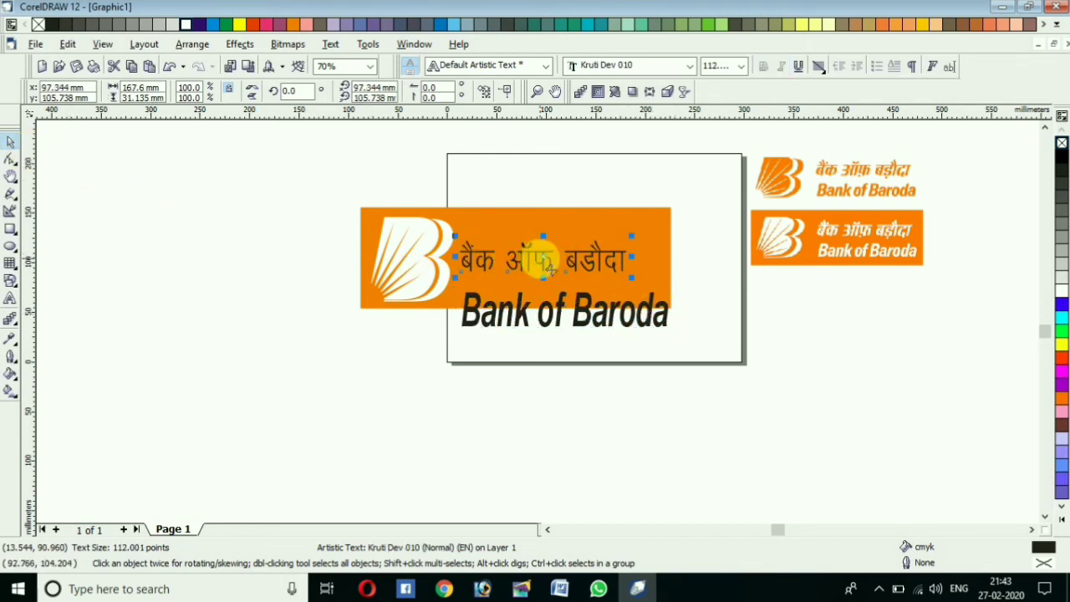
drag(535, 263, 565, 238)
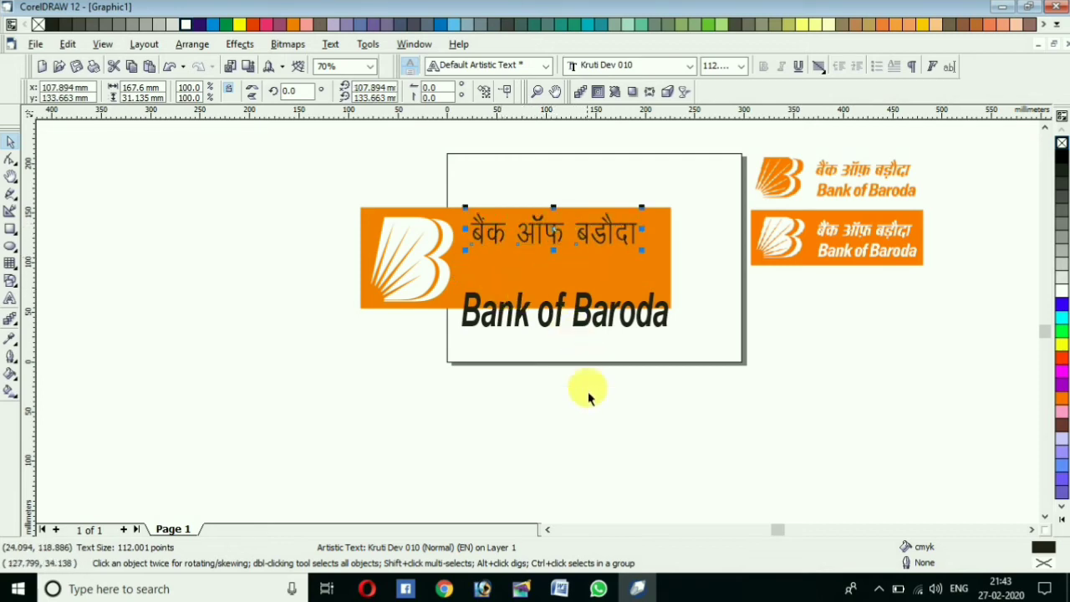
- Move the "Bank of Baroda" text up onto the banner and reduce it to about 152 × 22 mm beneath the Hindi line
click(604, 333)
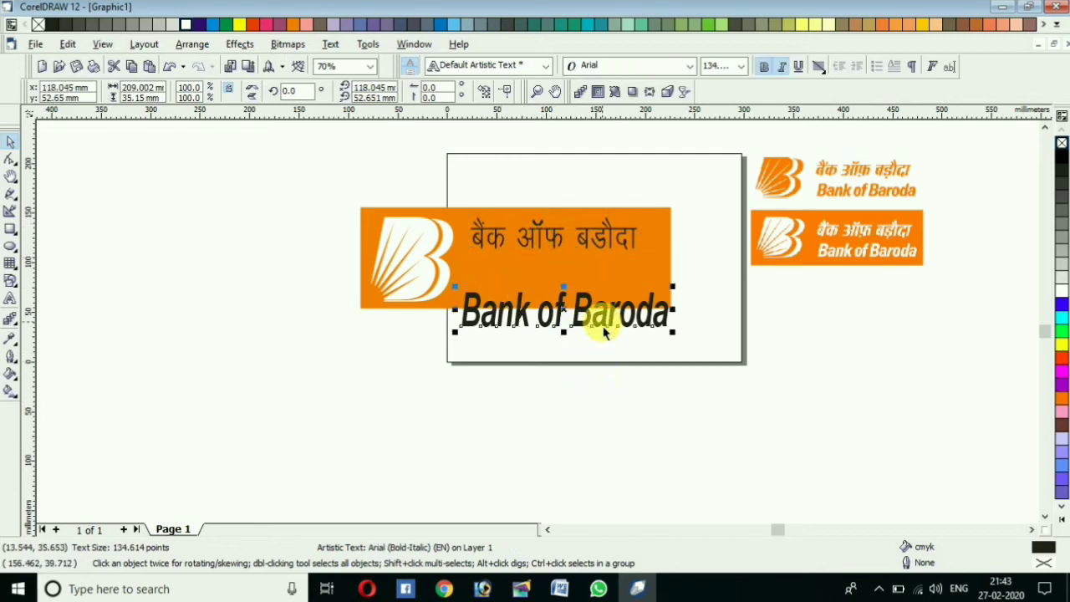
key(Up)
key(Up)
key(Up)
key(Up)
key(Up)
key(Up)
key(Up)
key(Up)
key(Up)
key(Up)
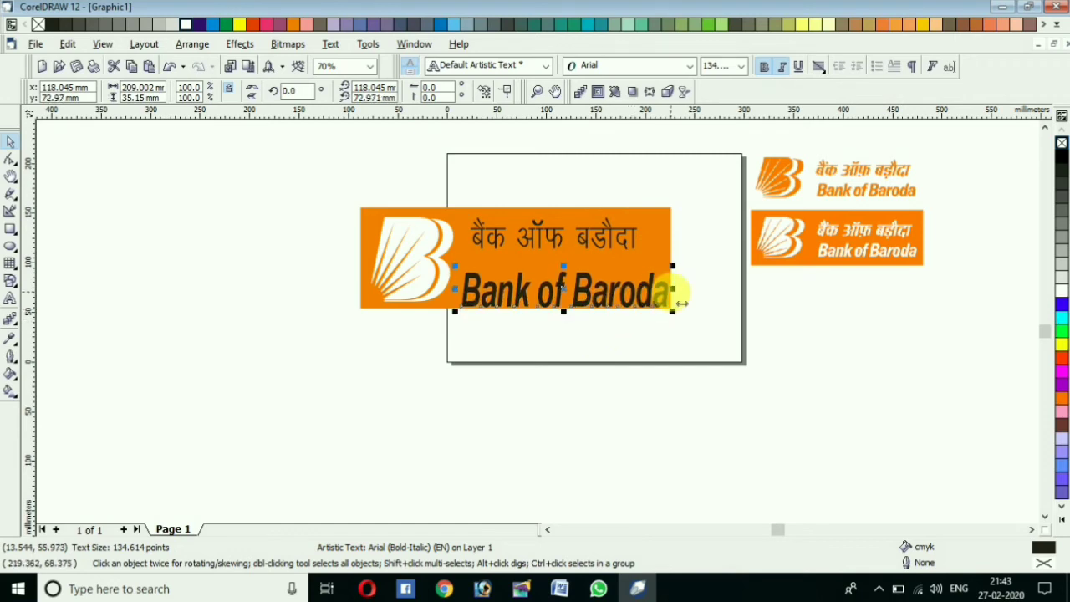
drag(673, 284, 552, 254)
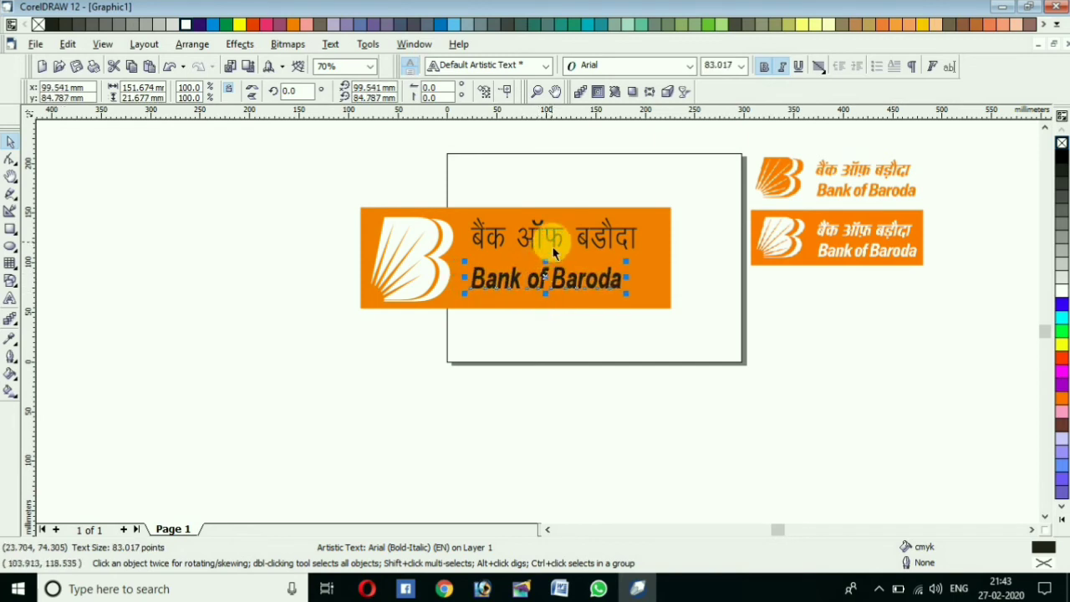
- Nudge the Hindi text 5.08 mm right and 10.16 mm down, closer to the English line
click(554, 253)
key(Right)
key(Right)
key(Down)
key(Down)
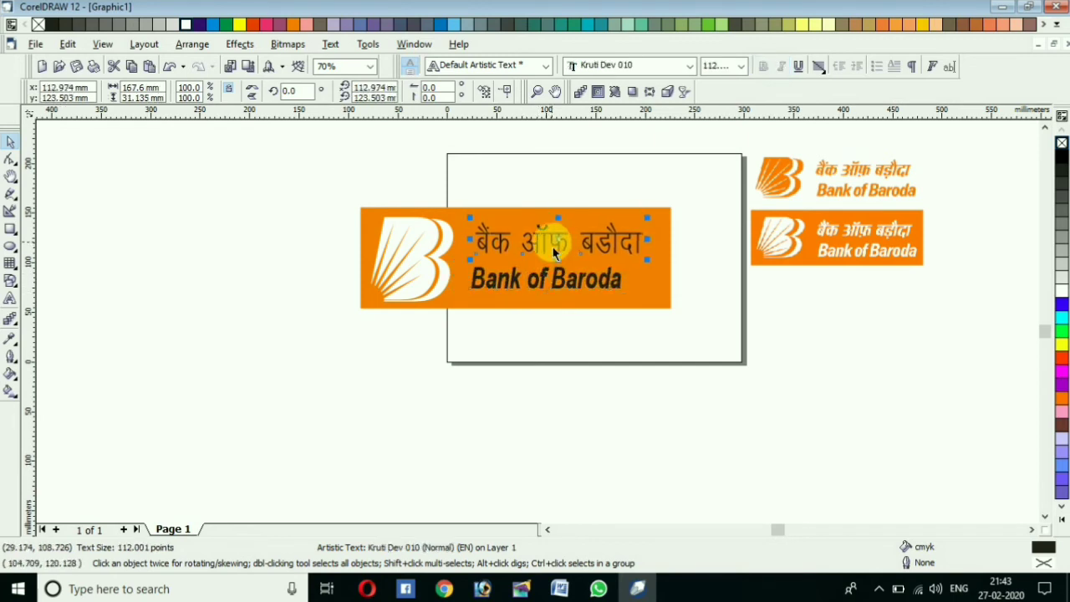
- Nudge the "Bank of Baroda" text 10.16 mm right and 2.54 mm up so it sits centered beneath the Hindi line
click(541, 290)
key(Right)
key(Right)
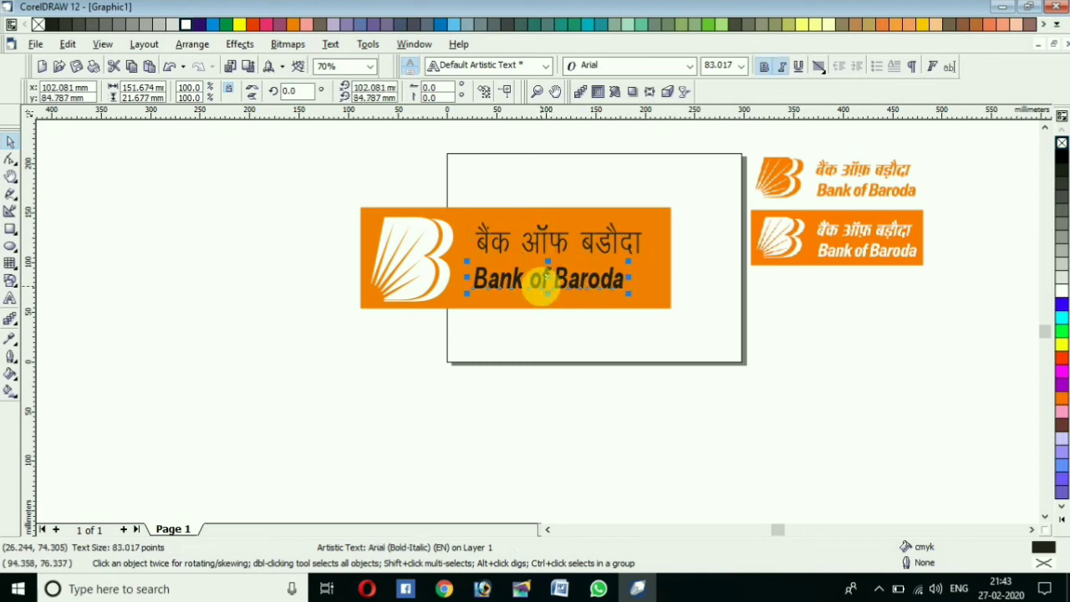
key(Right)
key(Right)
key(Right)
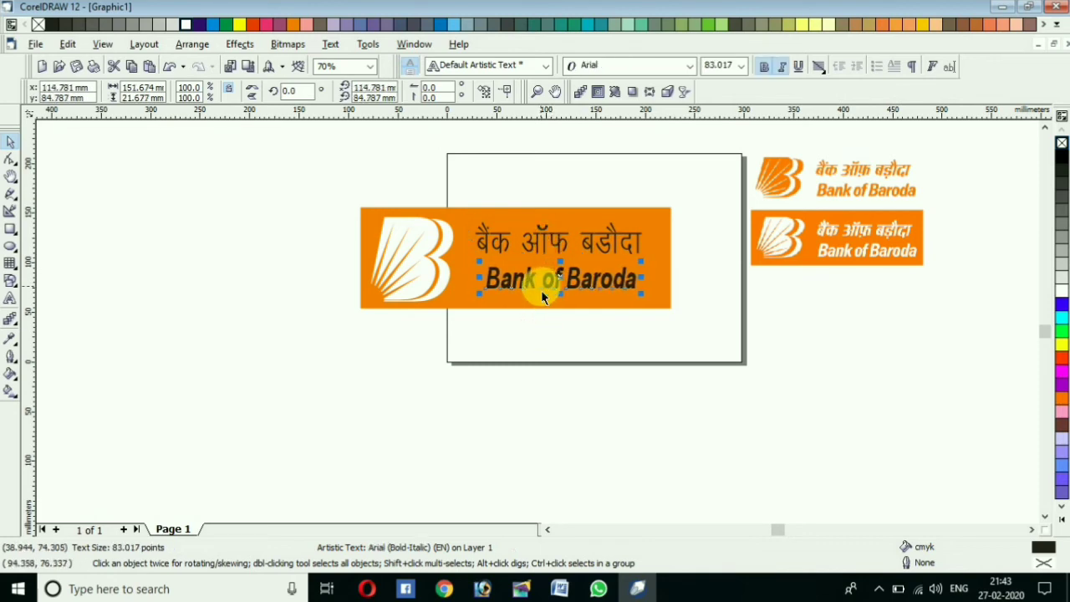
key(Left)
key(Up)
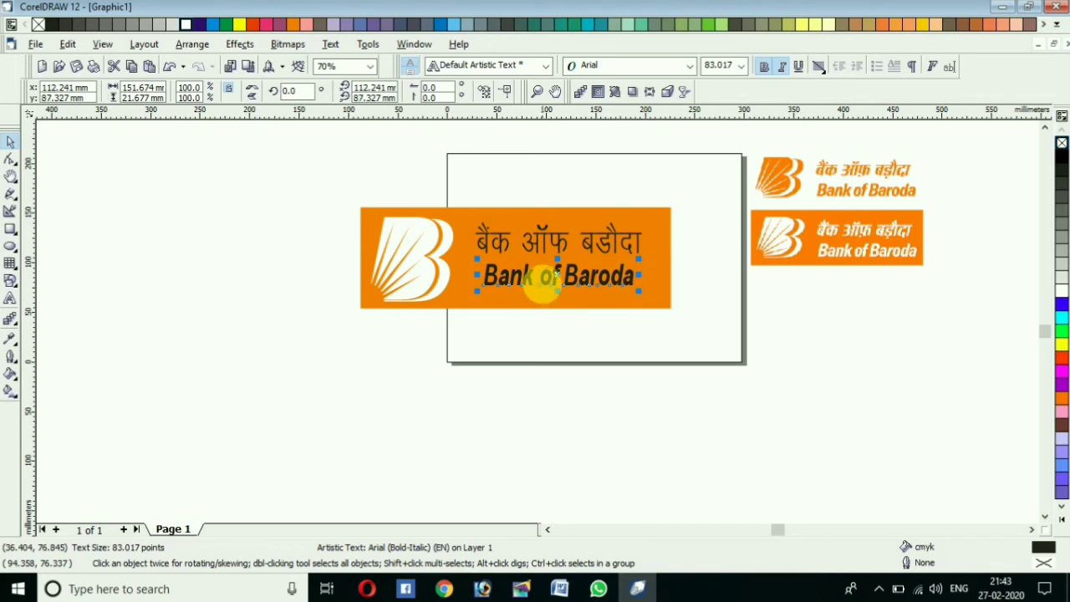
key(Left)
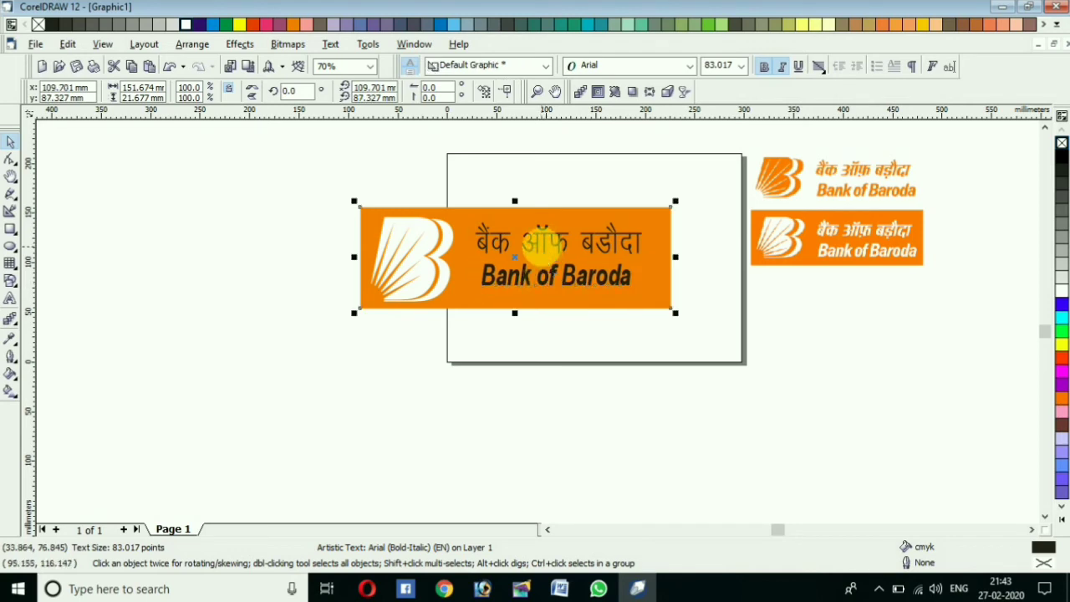
- Lower the Hindi text by 2.54 mm and fill both the Hindi and English bank names with white
click(539, 244)
drag(473, 189, 651, 266)
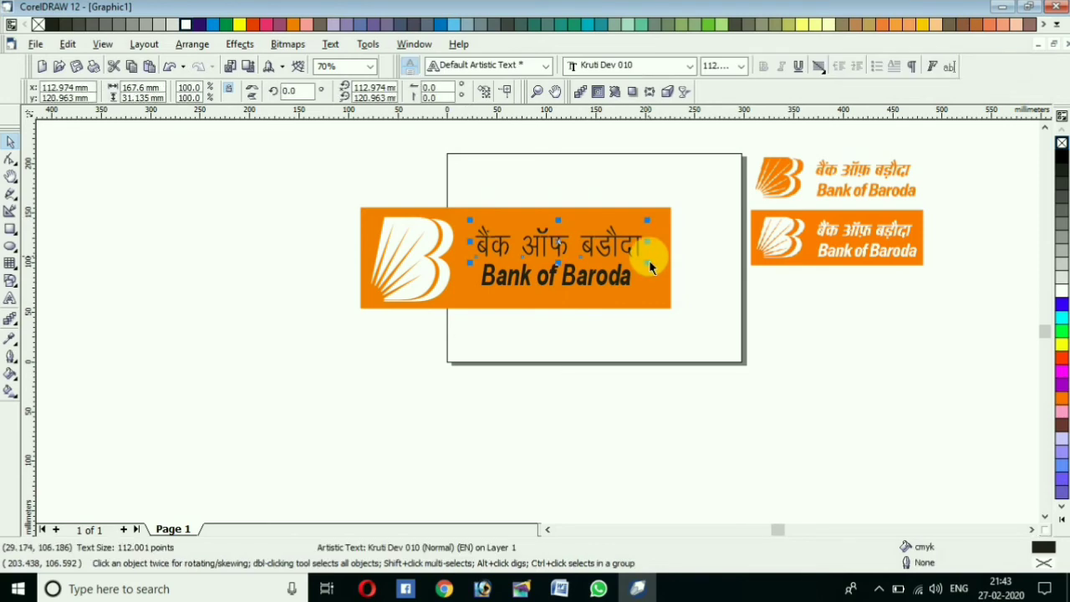
drag(477, 223, 477, 225)
click(186, 24)
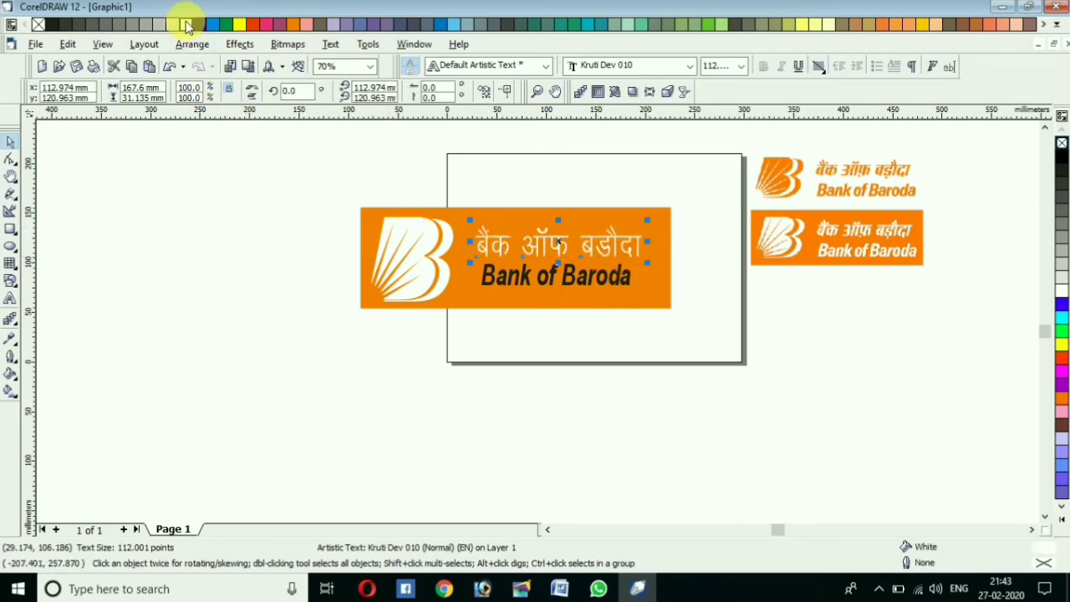
click(489, 285)
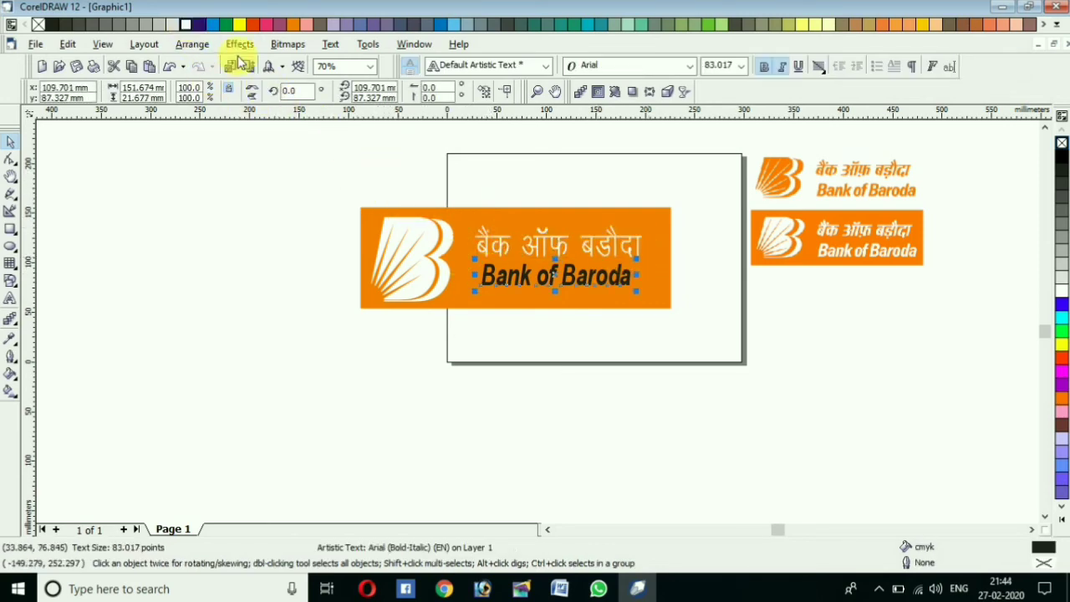
click(186, 24)
click(273, 314)
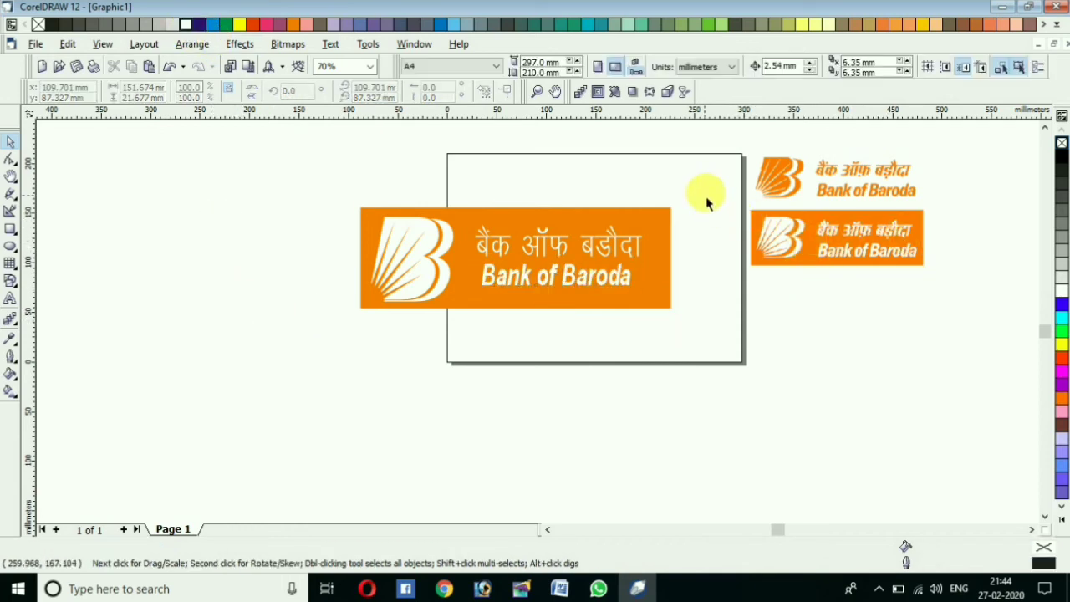
- Select the reference logo bitmap beside the page and shift it slightly down
drag(712, 198, 904, 300)
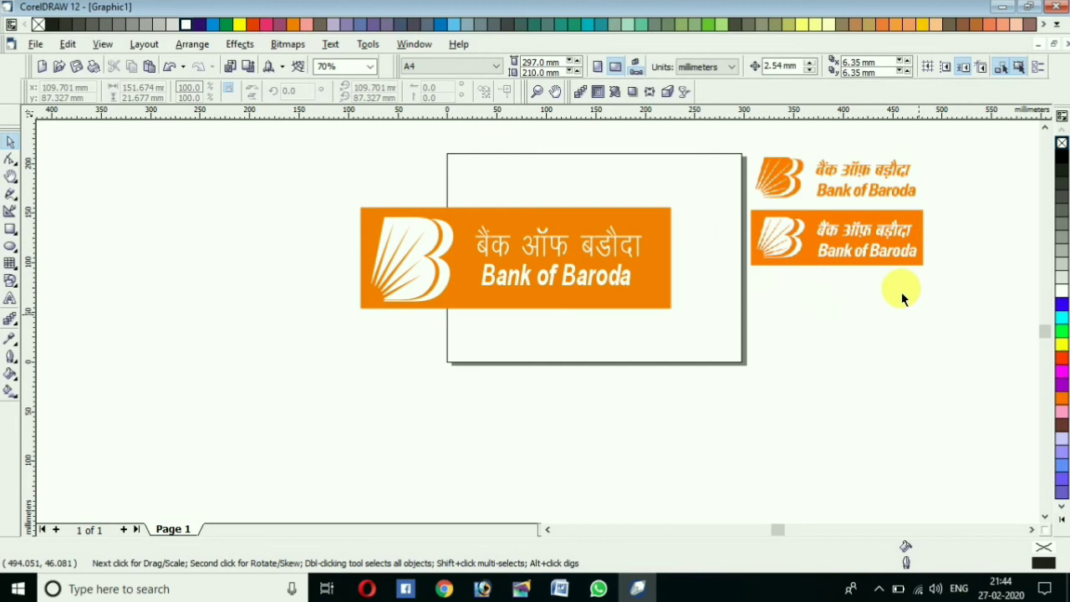
click(819, 246)
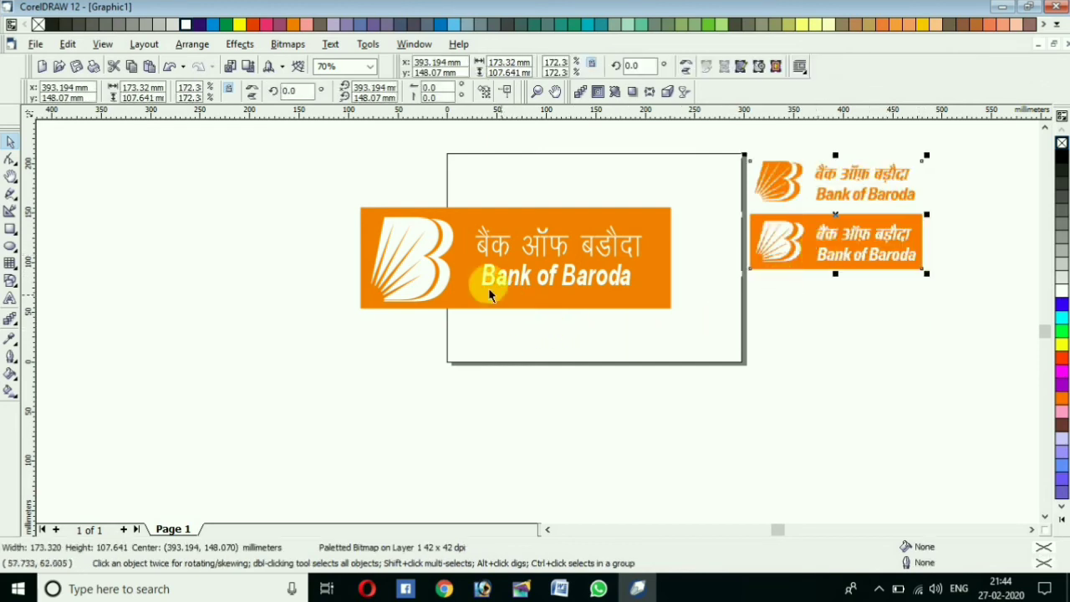
- Move the banner, white B and both bank names as one group about 43 mm right and 84 mm up, and ungroup them
click(466, 292)
drag(301, 175, 755, 343)
click(730, 67)
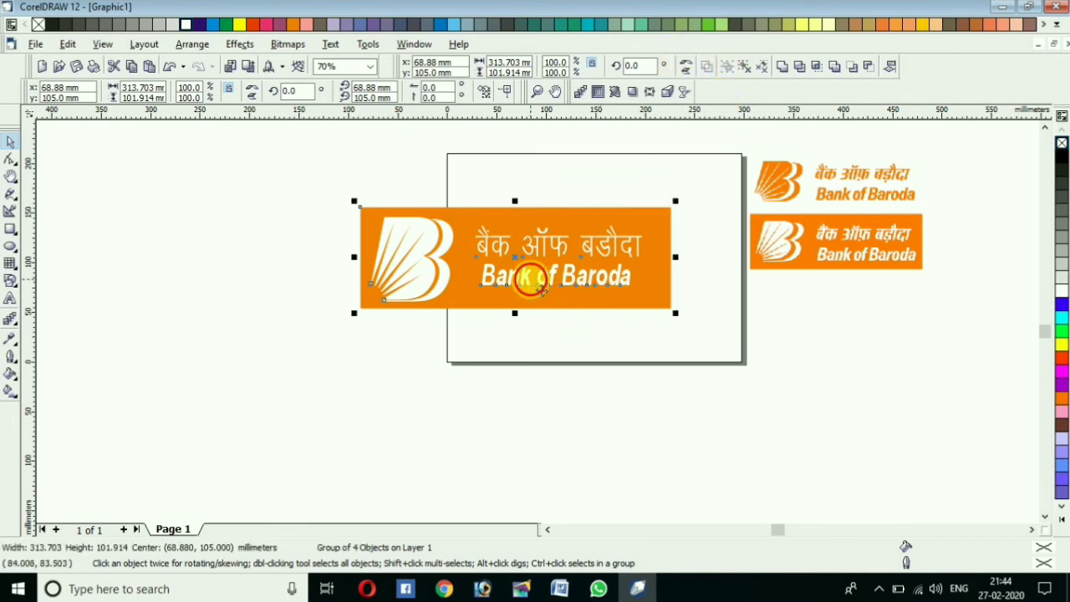
drag(531, 280, 574, 196)
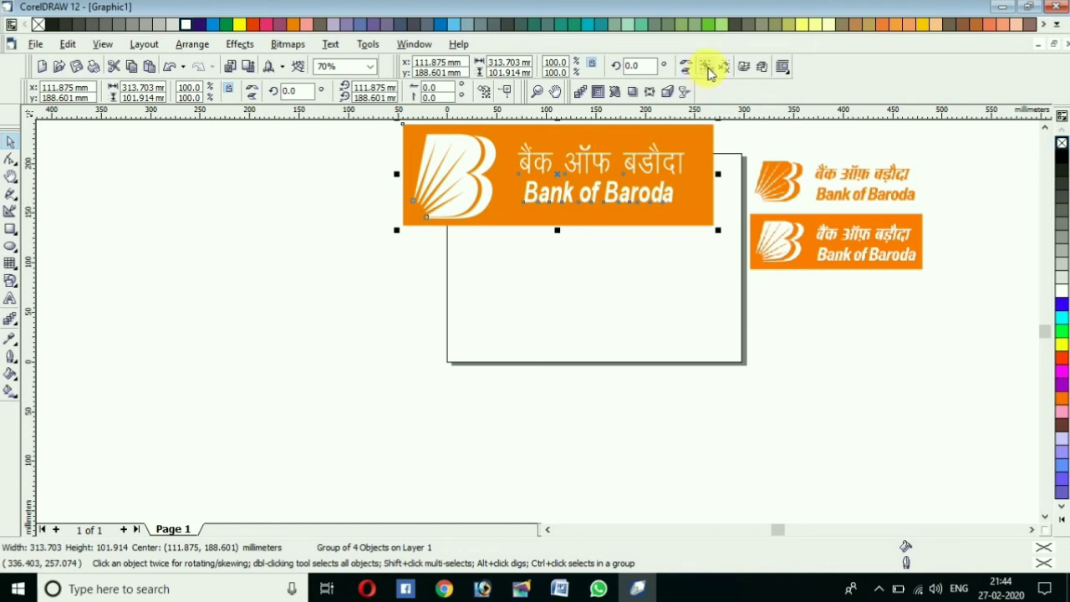
click(311, 303)
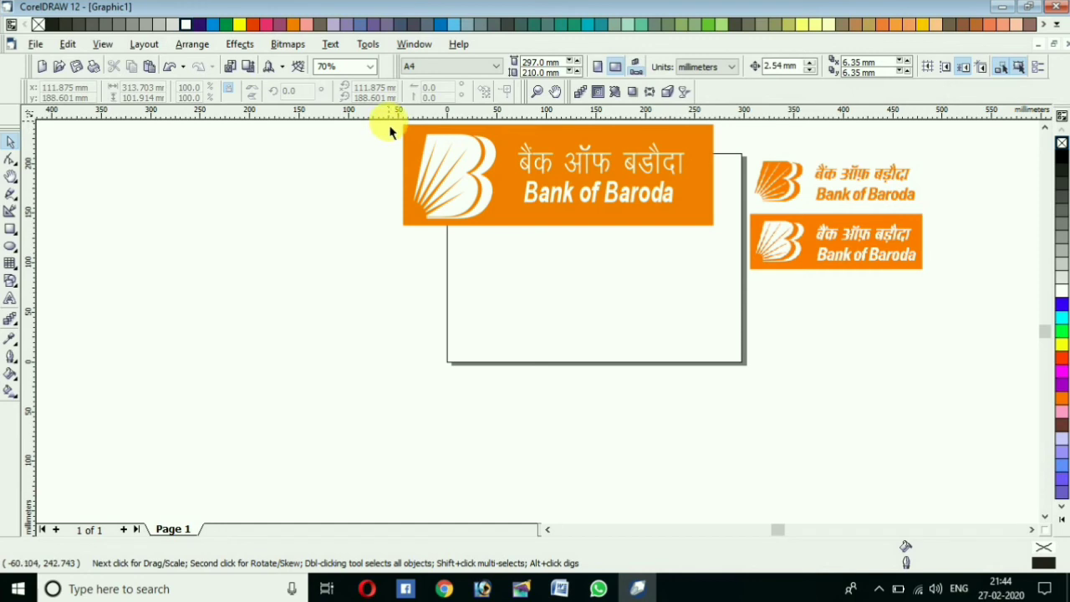
- Duplicate the white B and both bank names, place the copy about 123 mm lower, beneath the banner, and fill it with orange
drag(389, 124, 700, 262)
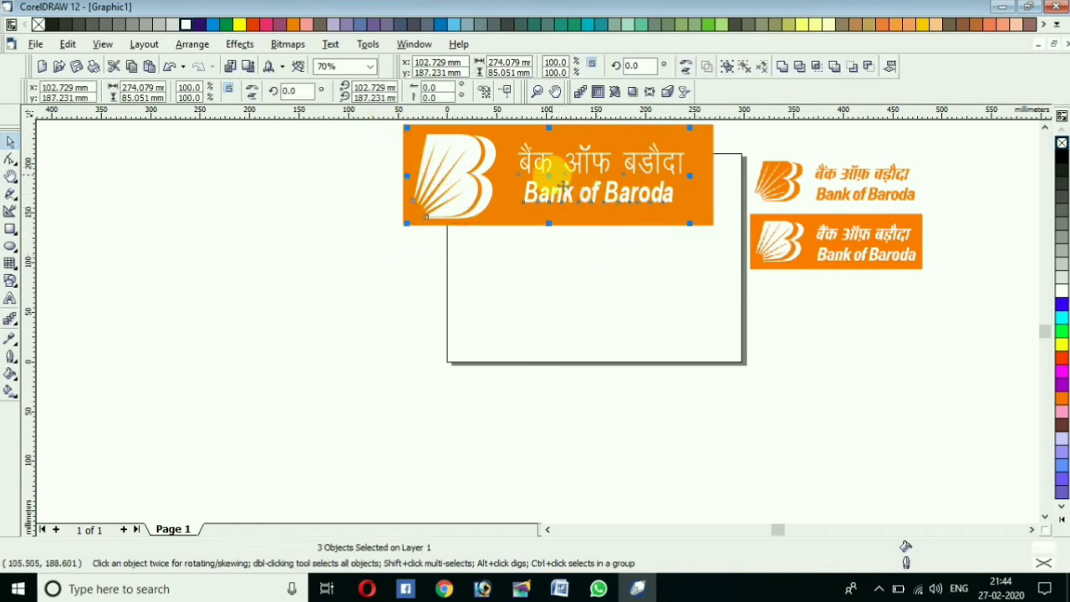
click(562, 184)
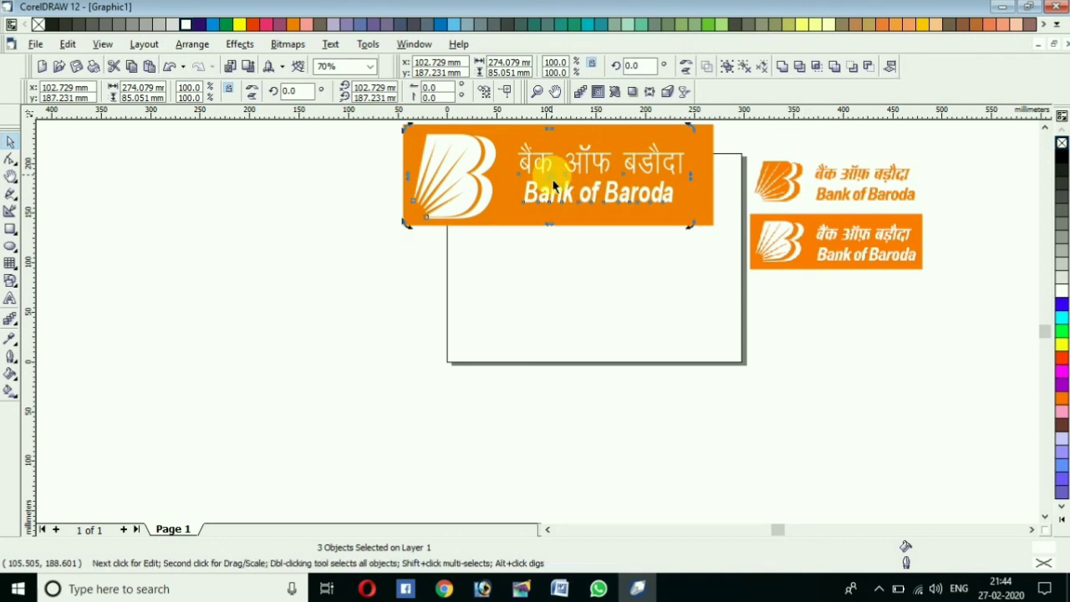
click(133, 68)
click(150, 67)
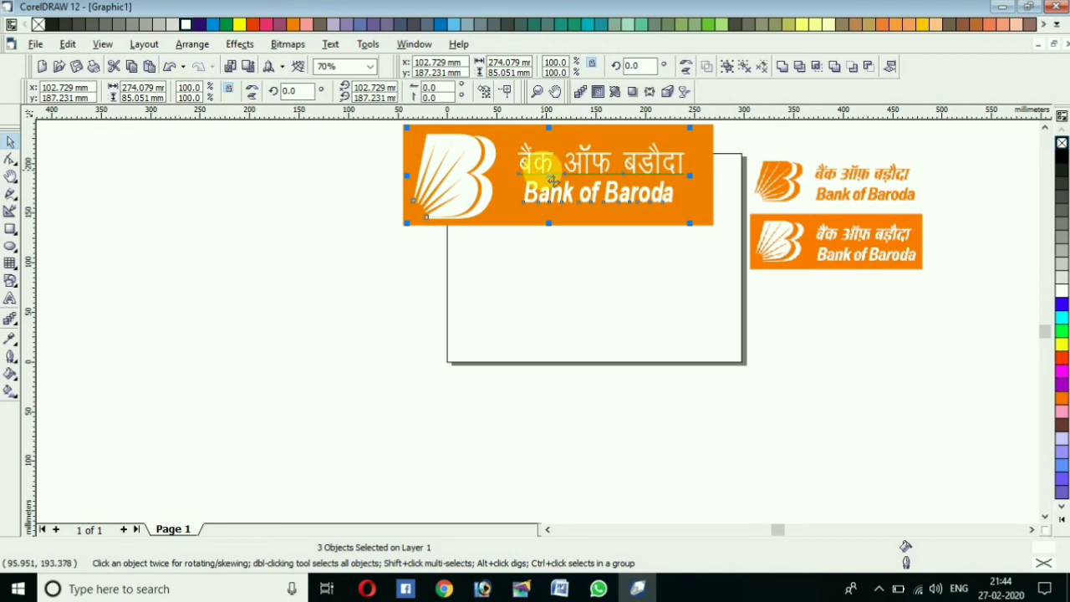
drag(551, 179, 548, 303)
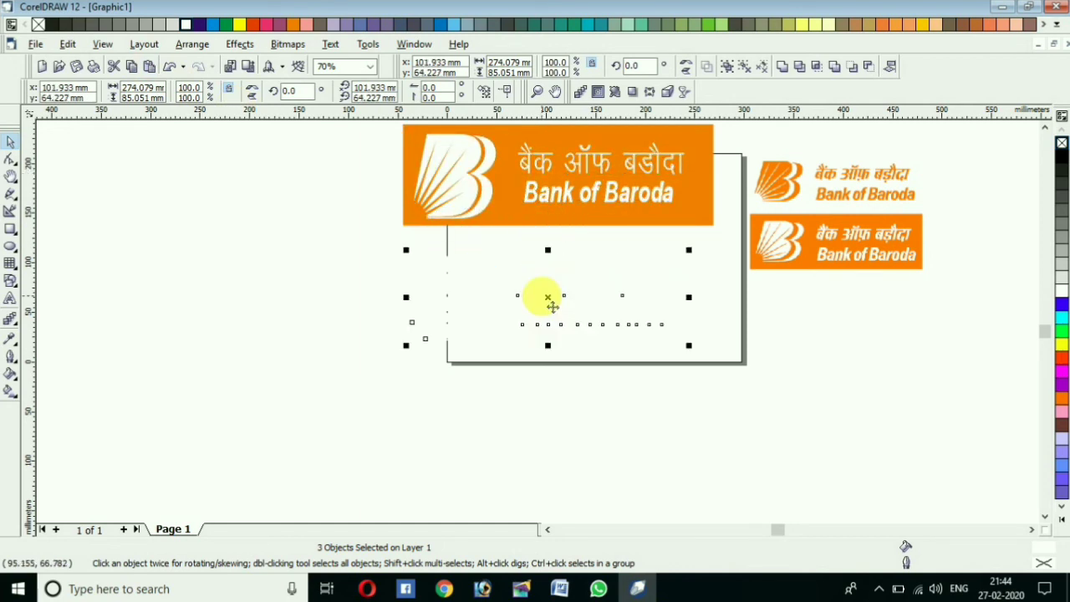
click(294, 25)
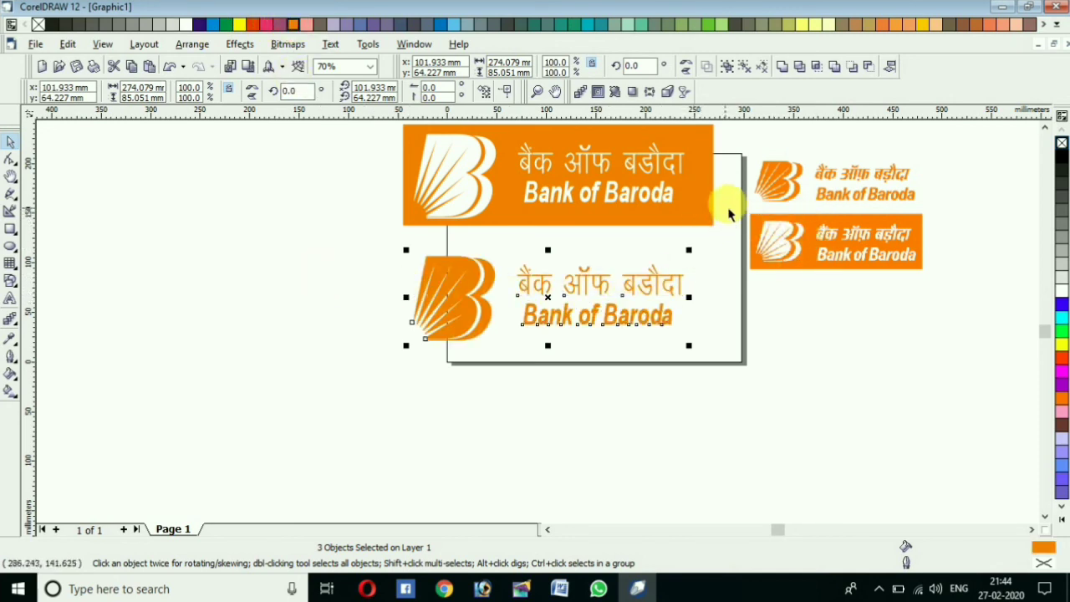
- Group the orange banner with its white B and bank names, and group the orange B and text below it as a separate logo
click(555, 91)
drag(530, 196, 409, 310)
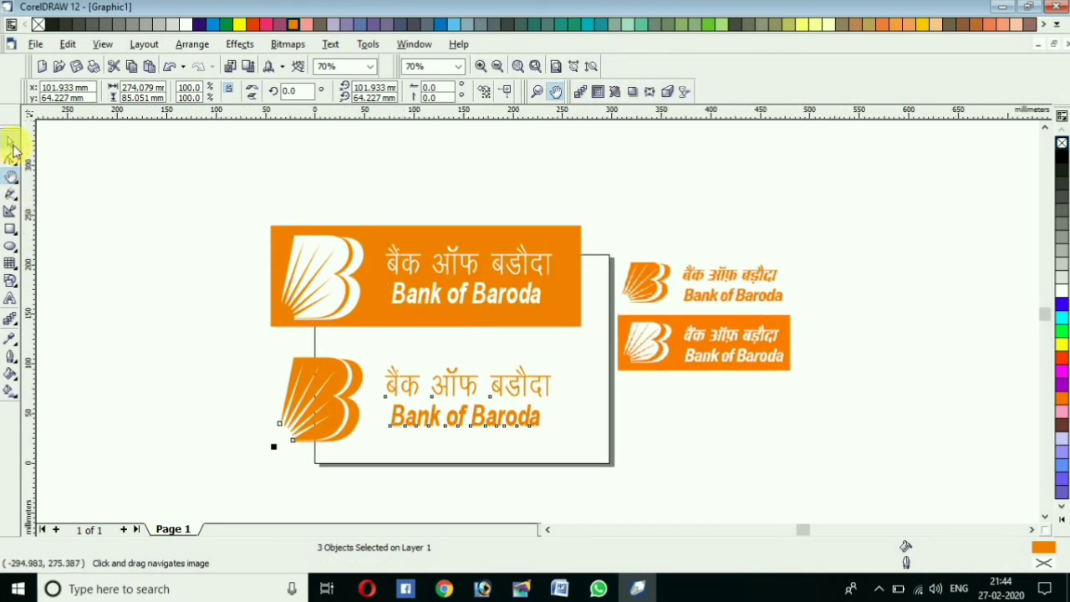
click(11, 143)
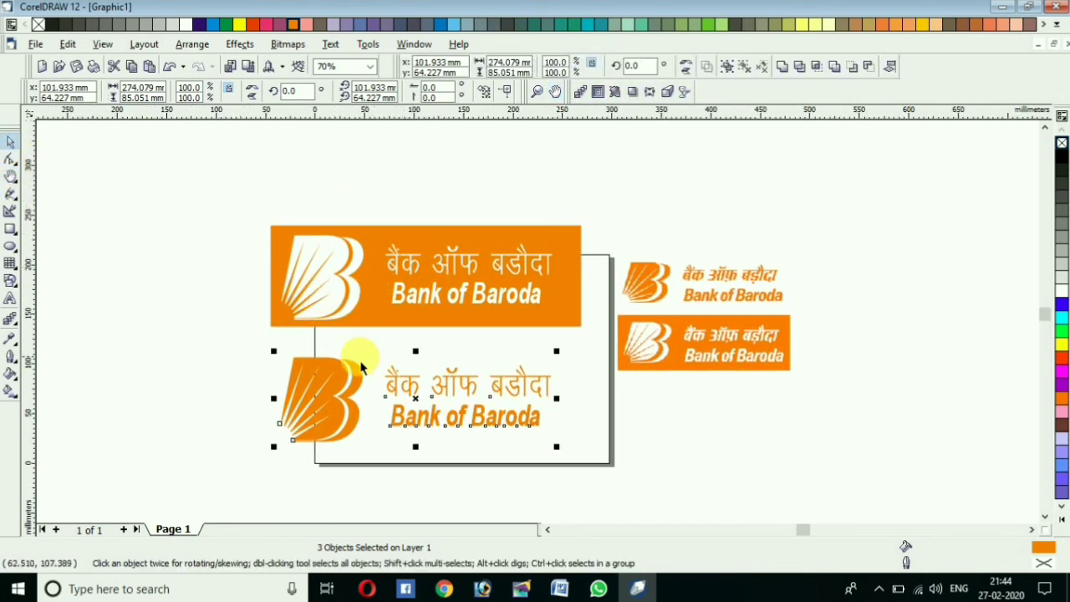
click(380, 290)
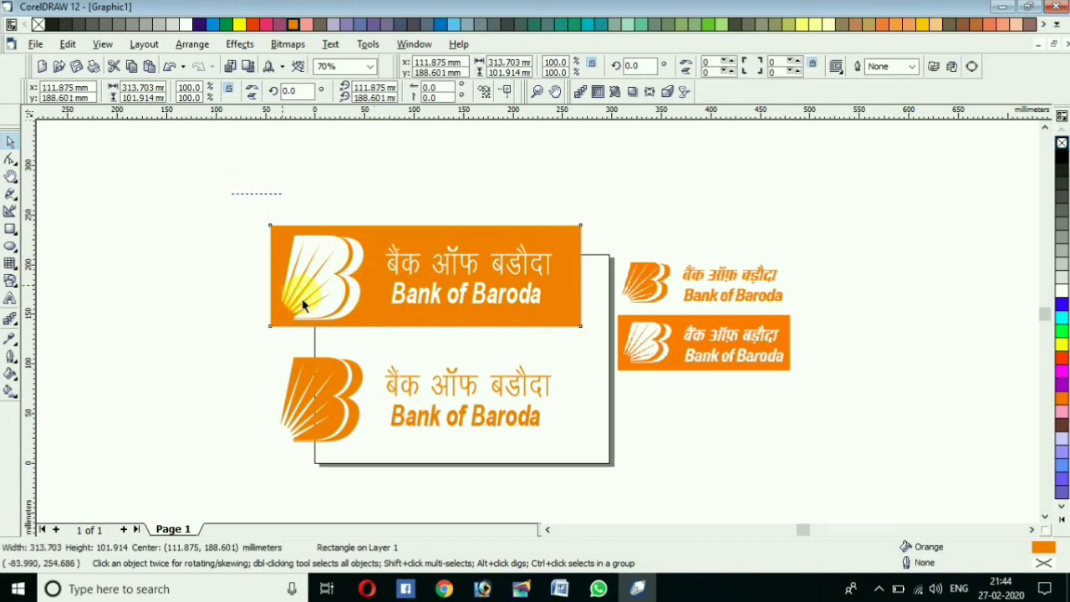
drag(562, 359, 617, 358)
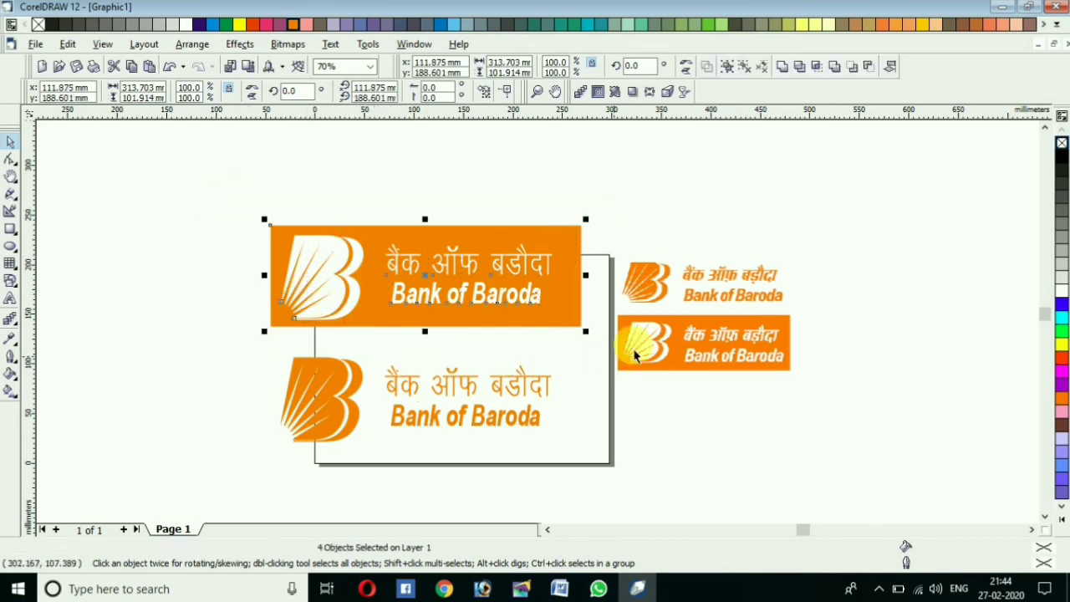
click(728, 68)
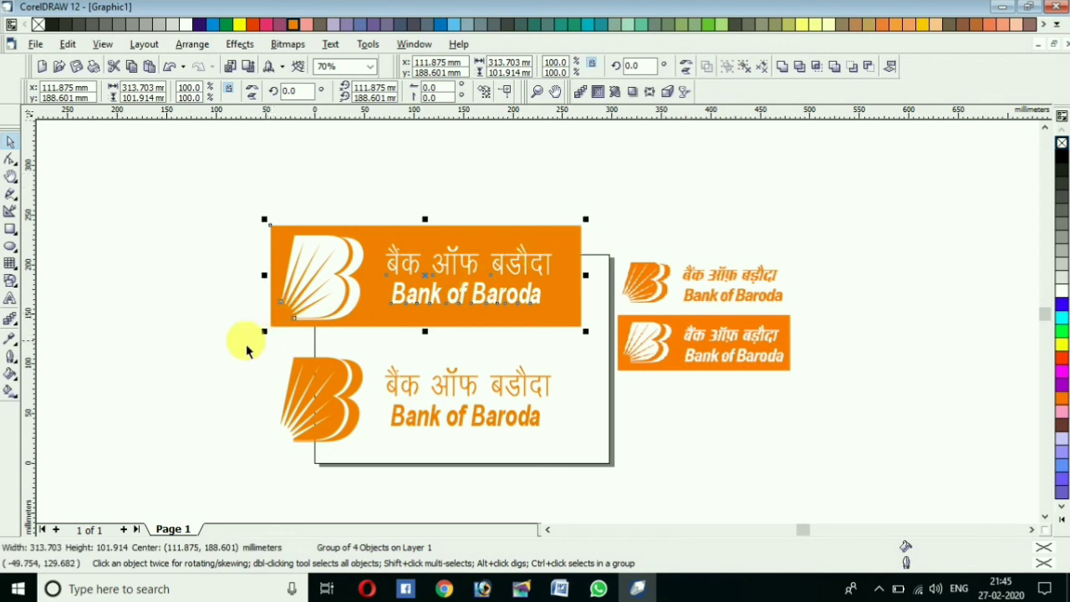
drag(229, 332, 596, 495)
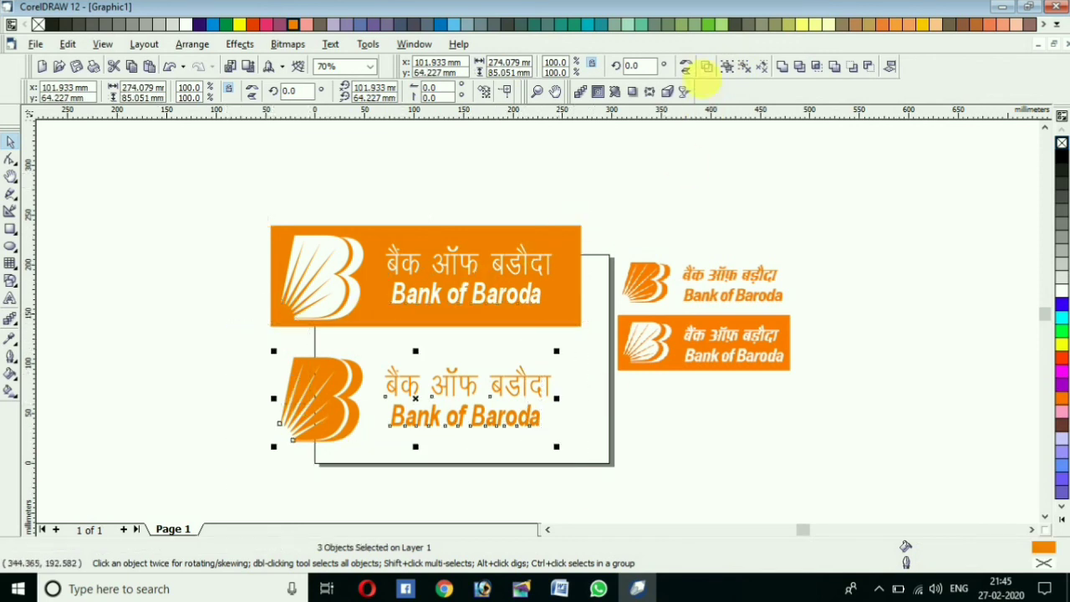
click(727, 68)
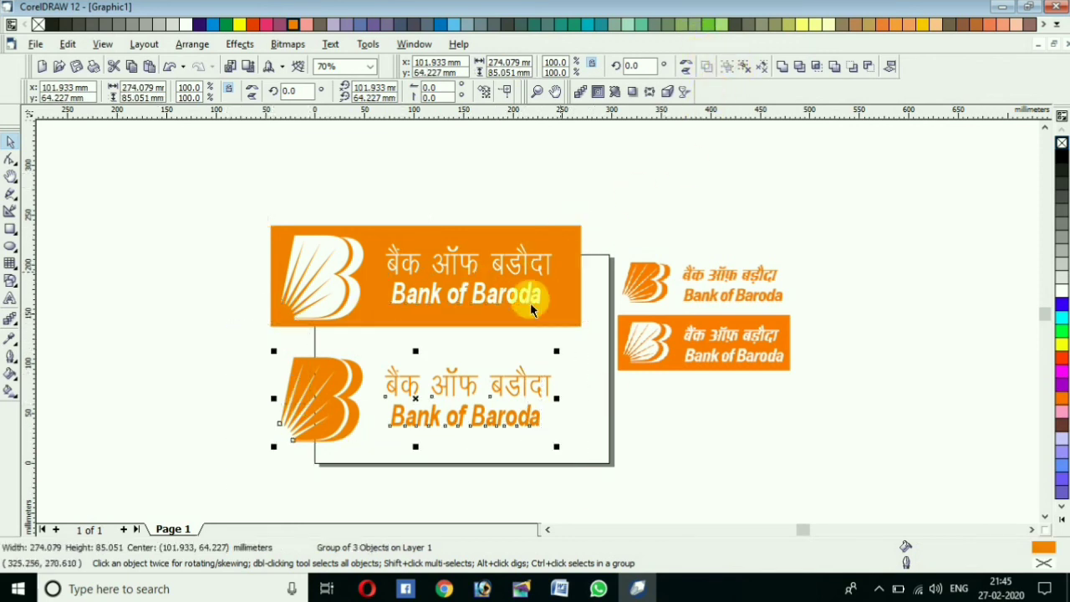